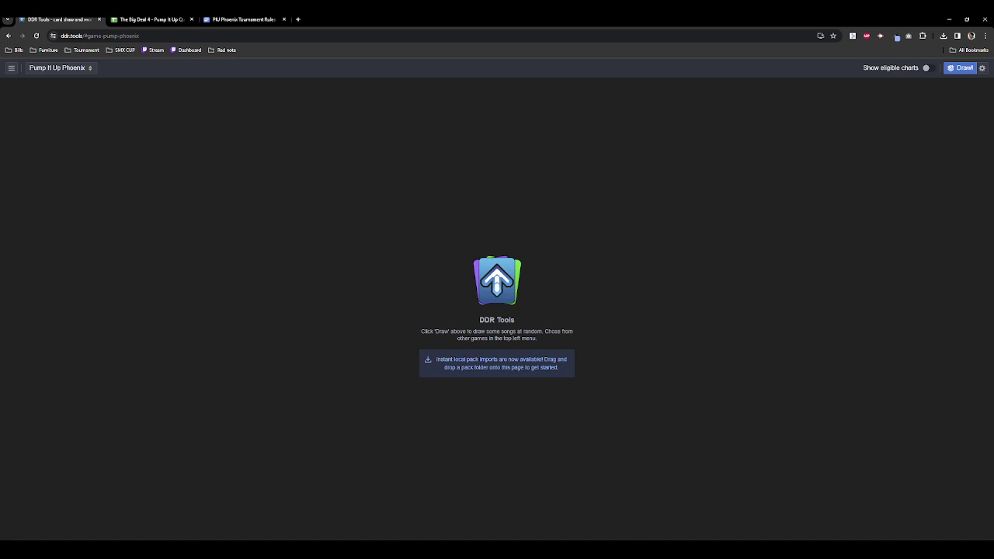
Select the Pump It Up Phoenix card-draw page address in the browser's address bar for copying.
{"action": "left_click", "coordinate": [139, 35]}
{"action": "key", "text": "ctrl+c"}
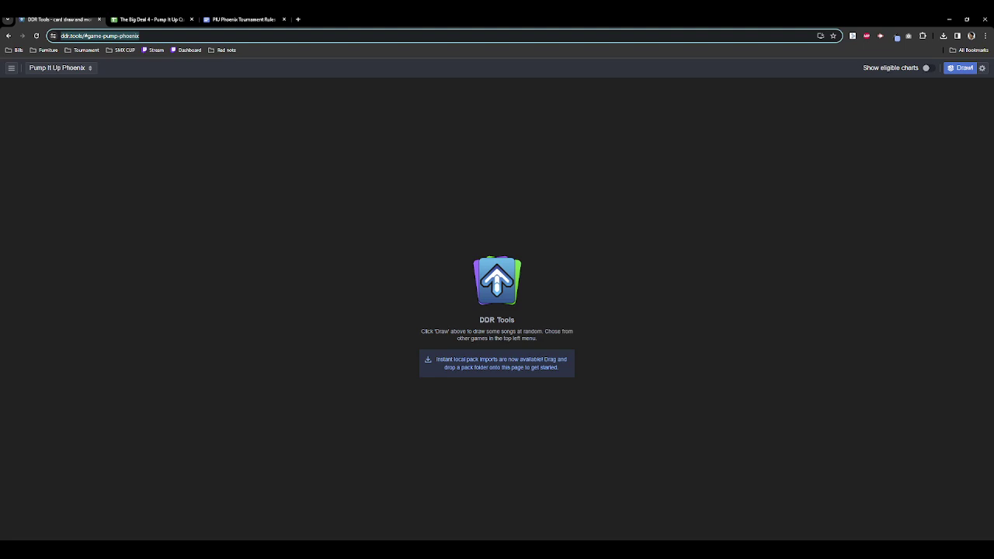
Switch to OBS Studio's SMX Cup 2022 scene and clear the current source selection.
{"action": "mouse_move", "coordinate": [206, 550]}
{"action": "left_click", "coordinate": [206, 528]}
{"action": "left_click", "coordinate": [276, 459]}
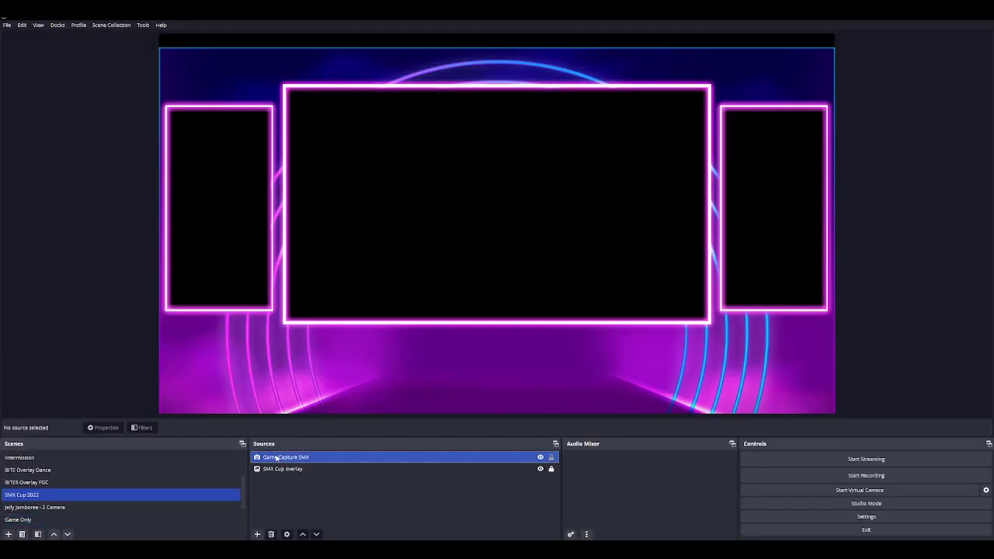
{"action": "left_click", "coordinate": [902, 263]}
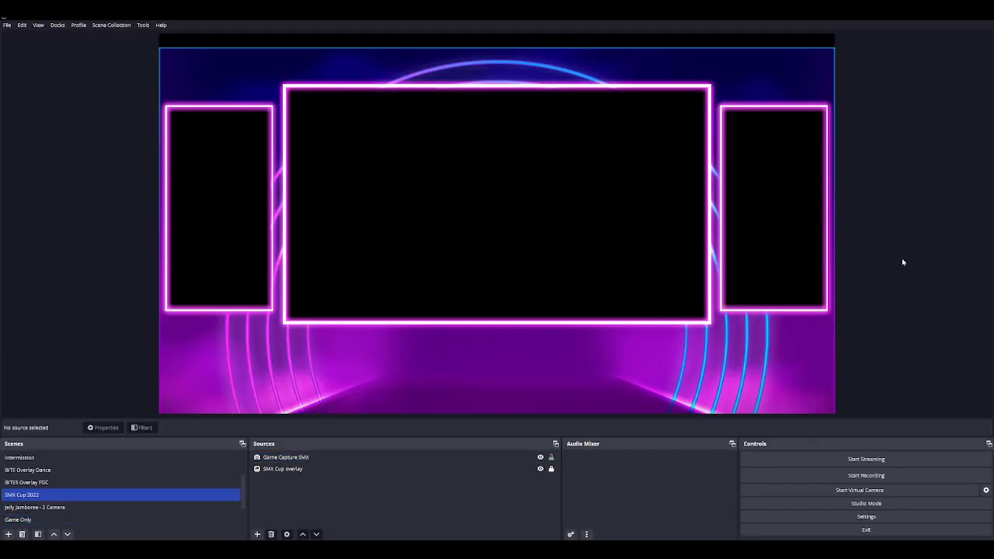
Add a new Browser source named 'DDR Tools Card Draw'.
{"action": "left_click", "coordinate": [257, 534]}
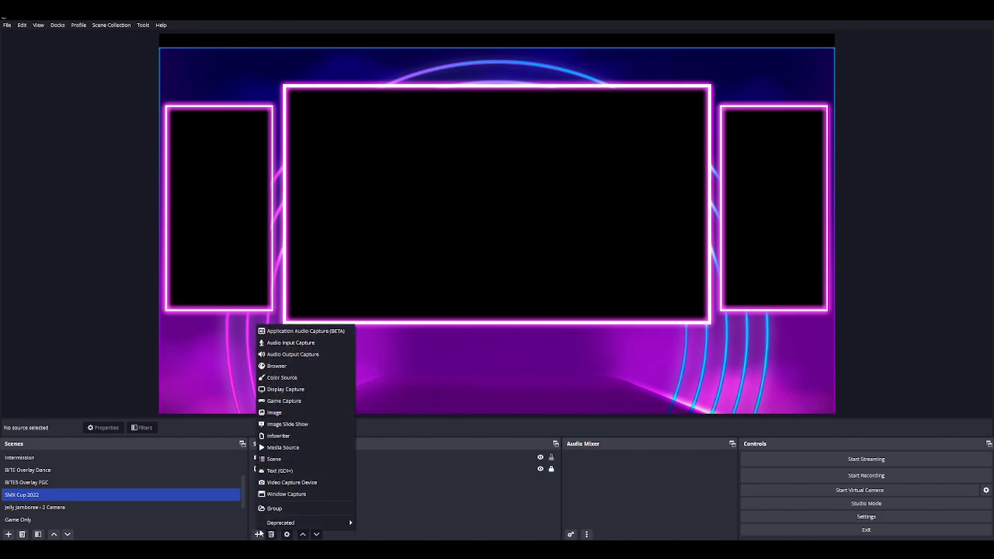
{"action": "left_click", "coordinate": [295, 366]}
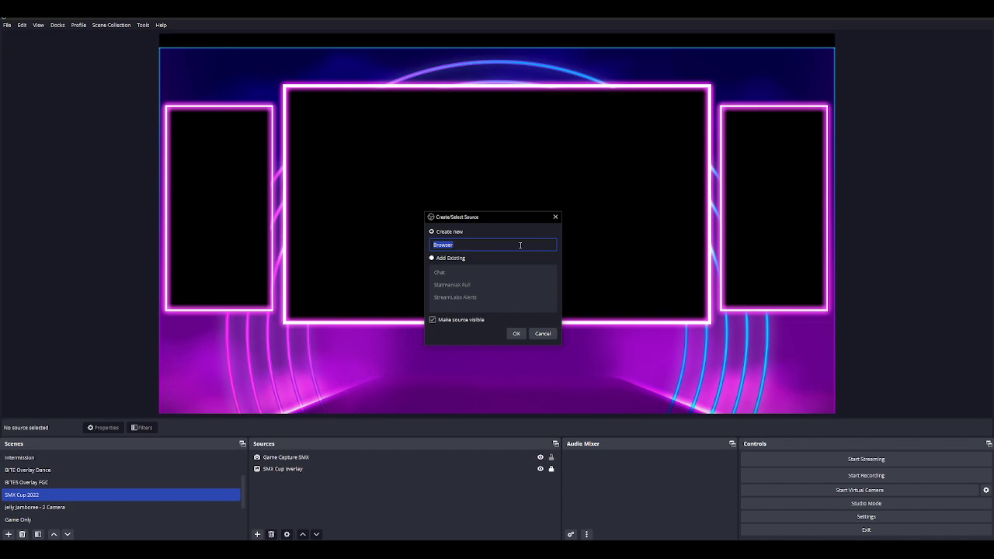
{"action": "type", "text": "DDR Tools Card Draw"}
Create the browser source with the pasted ddr.tools Pump It Up Phoenix page as its URL.
{"action": "left_click", "coordinate": [516, 334]}
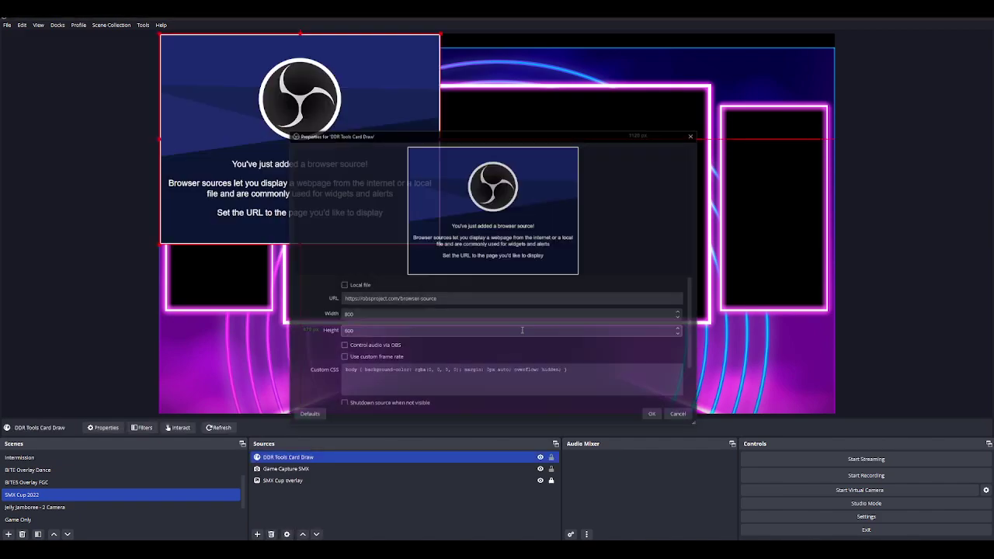
{"action": "triple_click", "coordinate": [460, 298]}
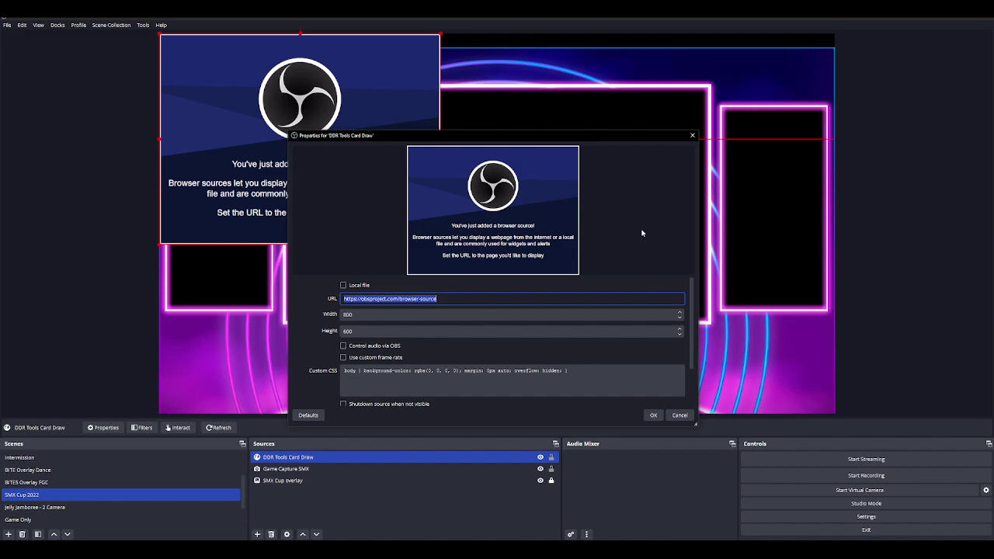
{"action": "key", "text": "ctrl+v"}
{"action": "left_click", "coordinate": [653, 415]}
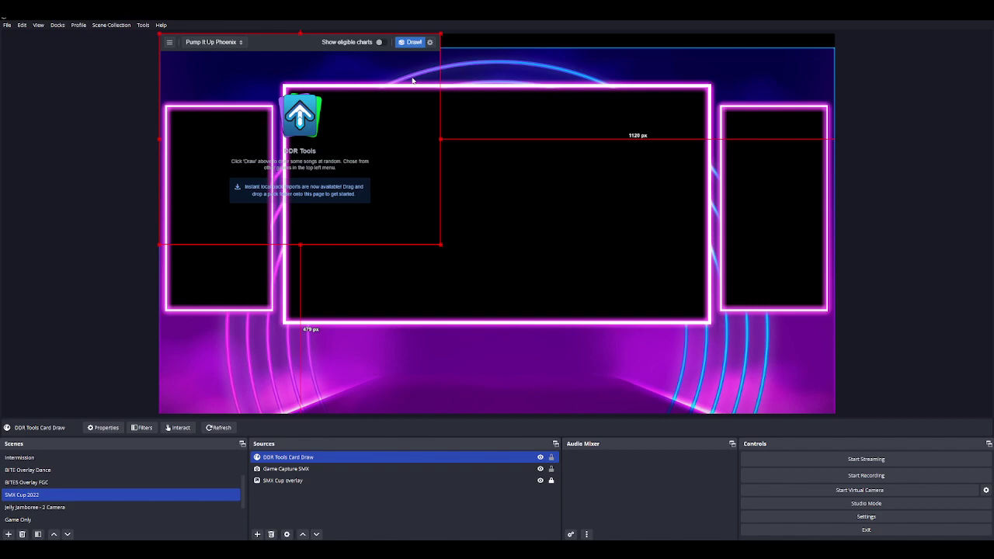
Drag the card draw into the overlay's central frame and reselect the DDR Tools Card Draw source.
{"action": "left_click_drag", "start_coordinate": [278, 42], "coordinate": [427, 115]}
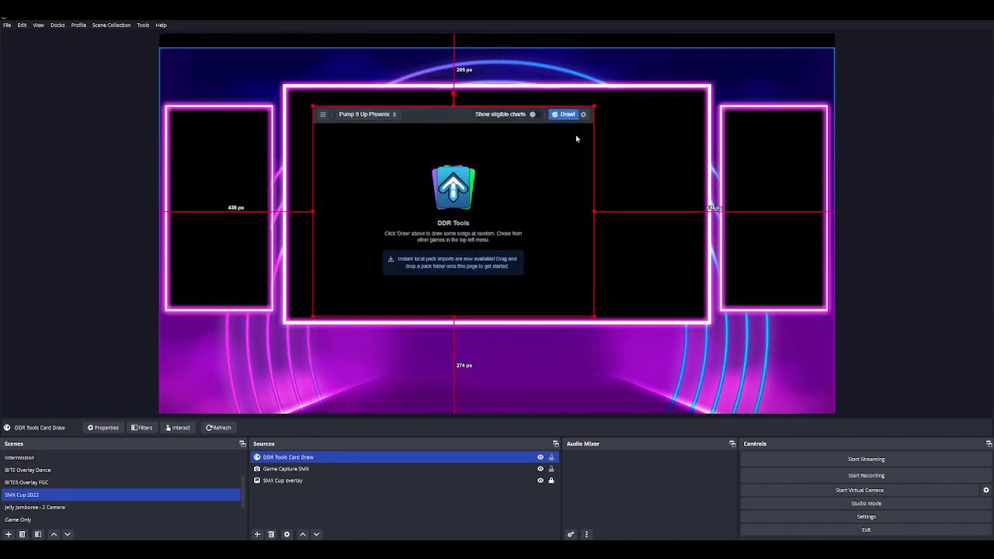
{"action": "right_click", "coordinate": [332, 459]}
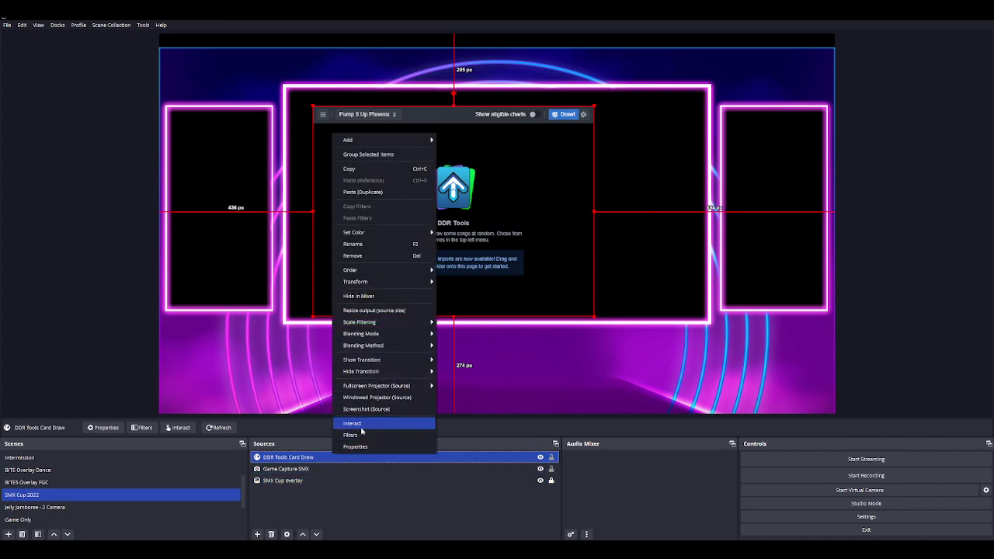
{"action": "left_click", "coordinate": [311, 469]}
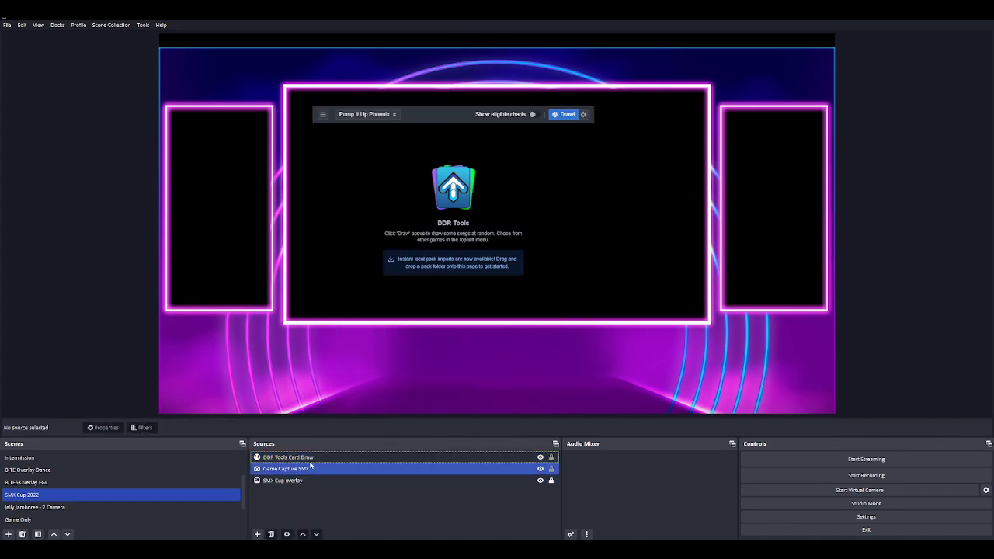
{"action": "left_click", "coordinate": [317, 457]}
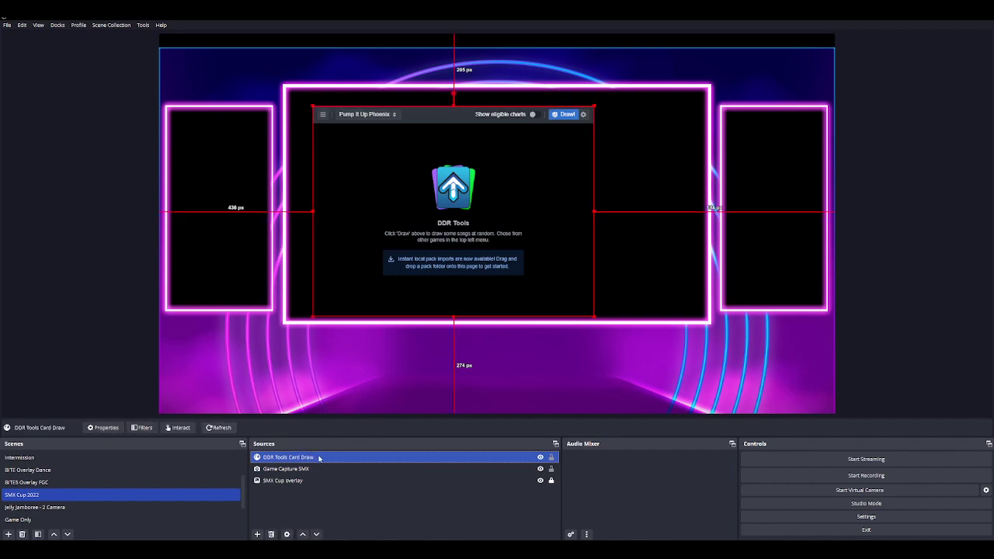
In the card draw's Networking settings, start listening for peers under host name 'stream'.
{"action": "left_click", "coordinate": [178, 428]}
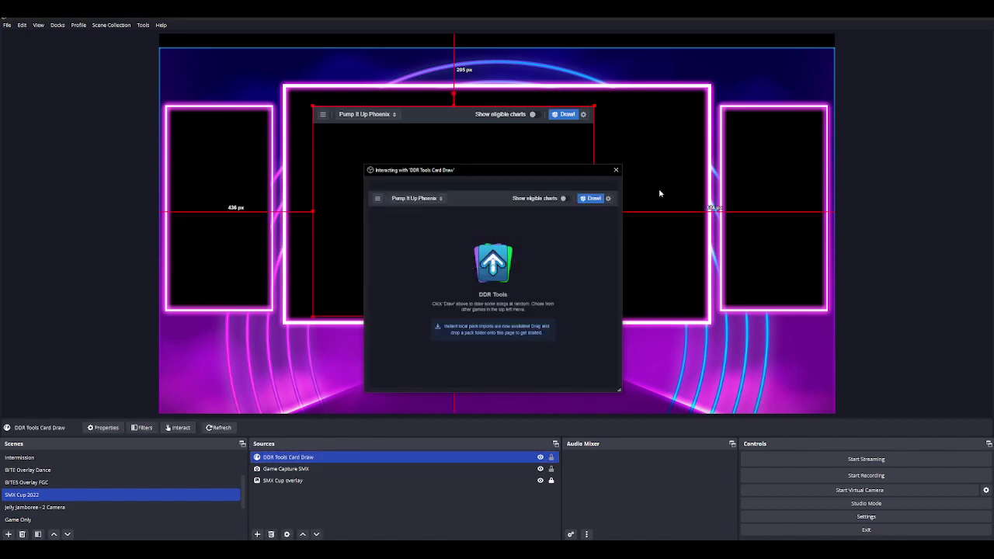
{"action": "left_click", "coordinate": [608, 198]}
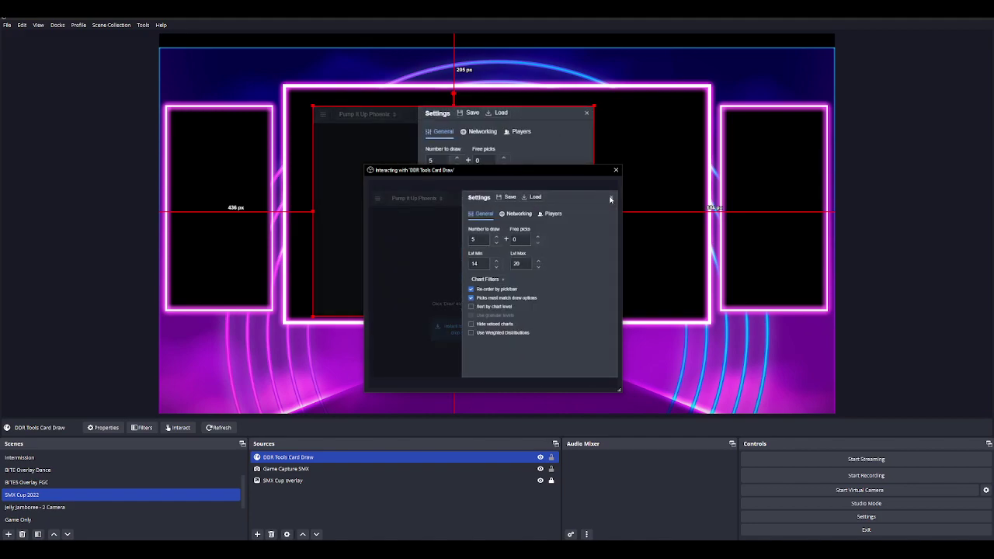
{"action": "left_click", "coordinate": [519, 214]}
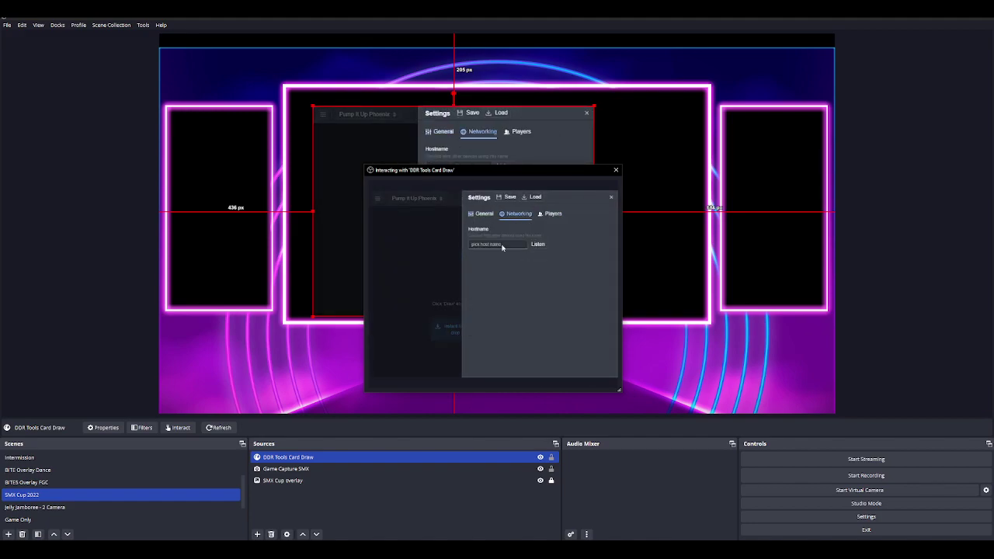
{"action": "left_click", "coordinate": [502, 245]}
{"action": "type", "text": "stream"}
{"action": "left_click", "coordinate": [537, 244]}
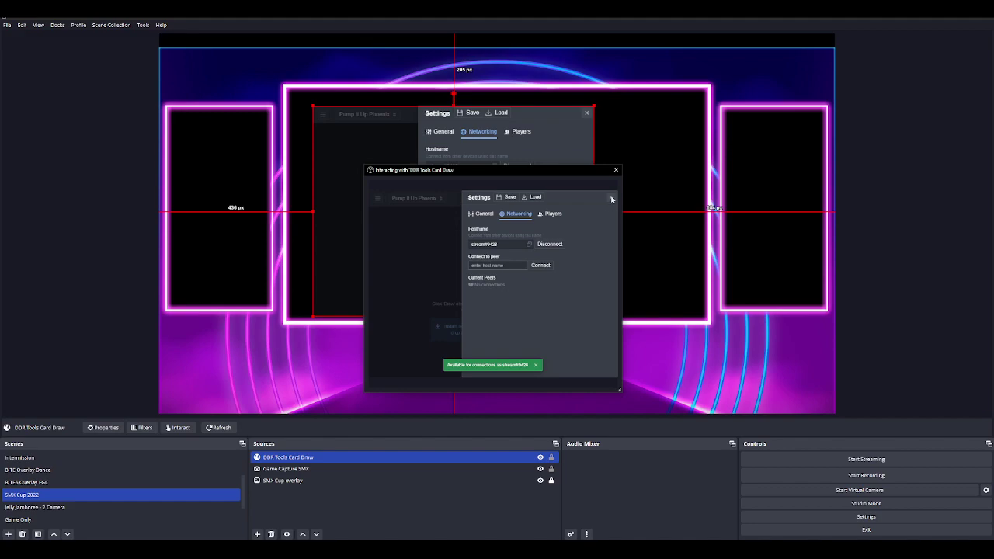
Set the General option Number to draw to 7.
{"action": "left_click", "coordinate": [553, 214]}
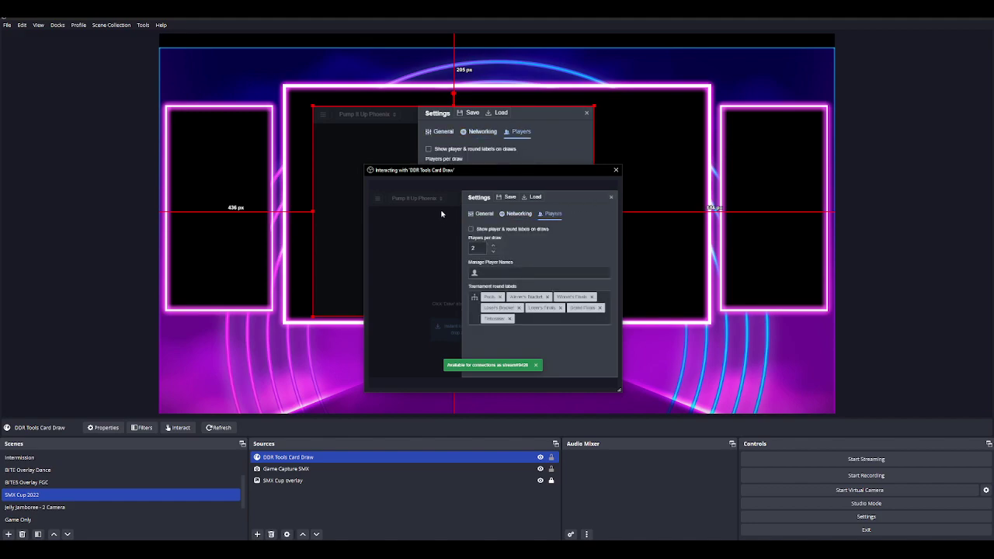
{"action": "left_click", "coordinate": [483, 213]}
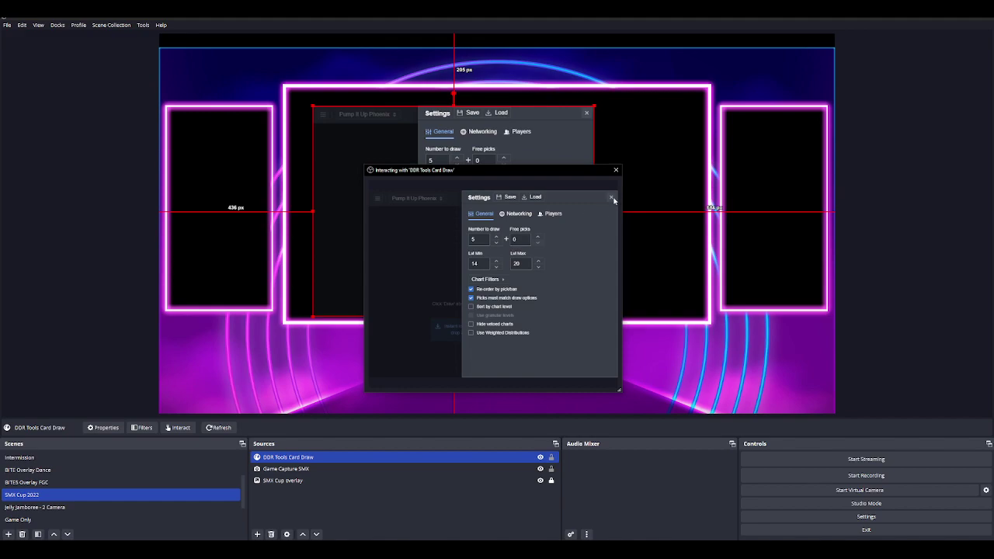
{"action": "left_click", "coordinate": [612, 199]}
{"action": "left_click", "coordinate": [611, 199]}
{"action": "left_click", "coordinate": [496, 235]}
{"action": "left_click", "coordinate": [496, 235]}
{"action": "left_click", "coordinate": [611, 198]}
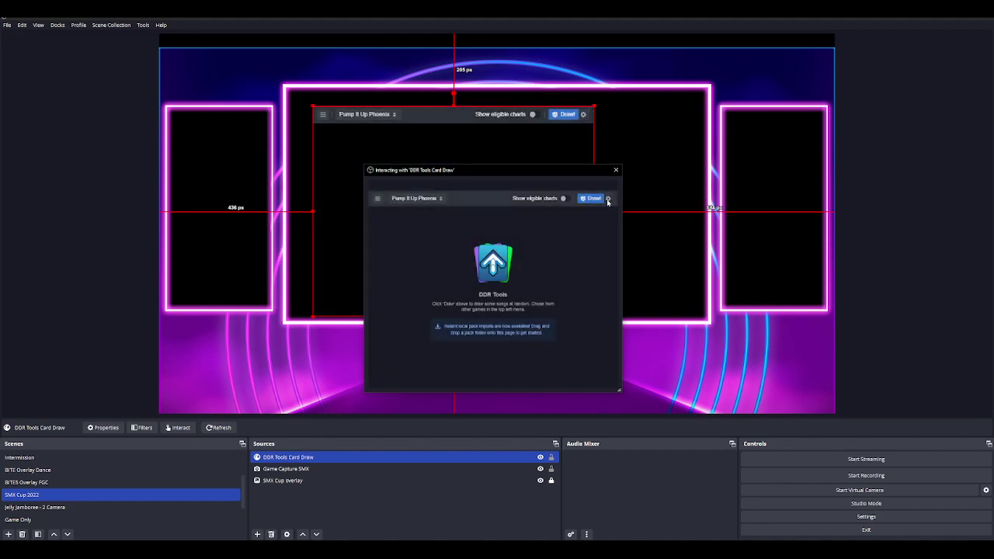
Deal a new seven-chart draw and enable 'Show player & round labels on draws' in Players settings.
{"action": "left_click", "coordinate": [593, 198]}
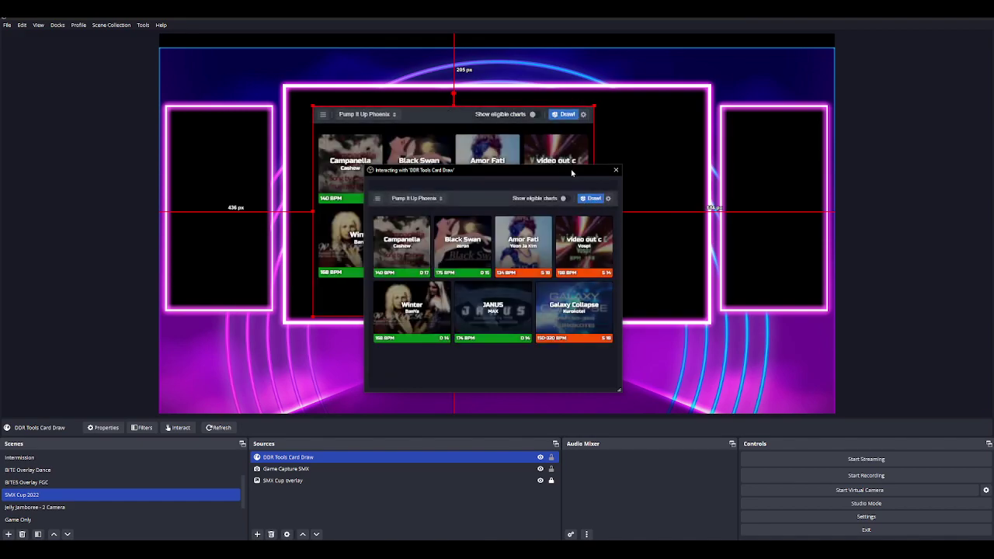
{"action": "mouse_move", "coordinate": [573, 172]}
{"action": "left_mouse_down"}
{"action": "mouse_move", "coordinate": [600, 239]}
{"action": "mouse_move", "coordinate": [589, 370]}
{"action": "mouse_move", "coordinate": [334, 372]}
{"action": "mouse_move", "coordinate": [264, 324]}
{"action": "left_mouse_up"}
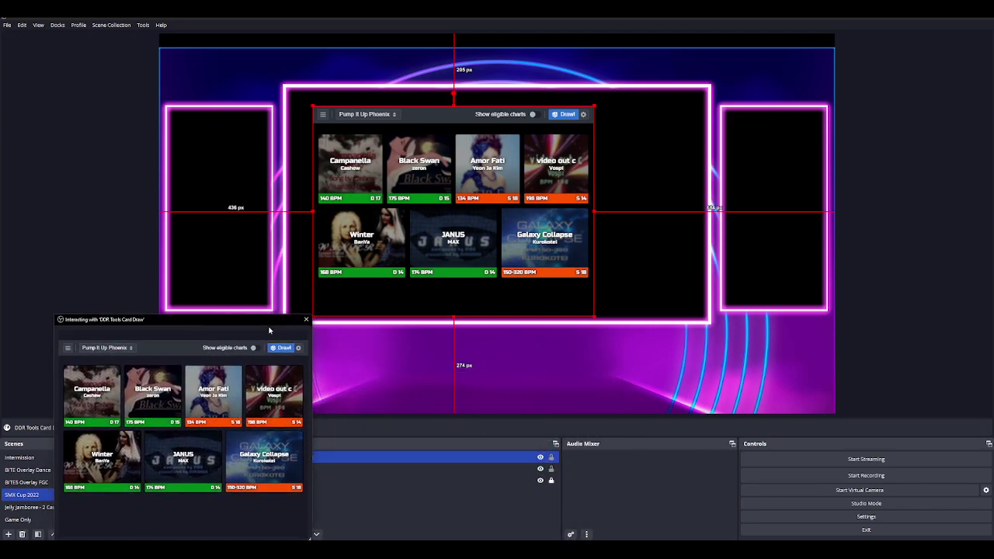
{"action": "left_click", "coordinate": [298, 348]}
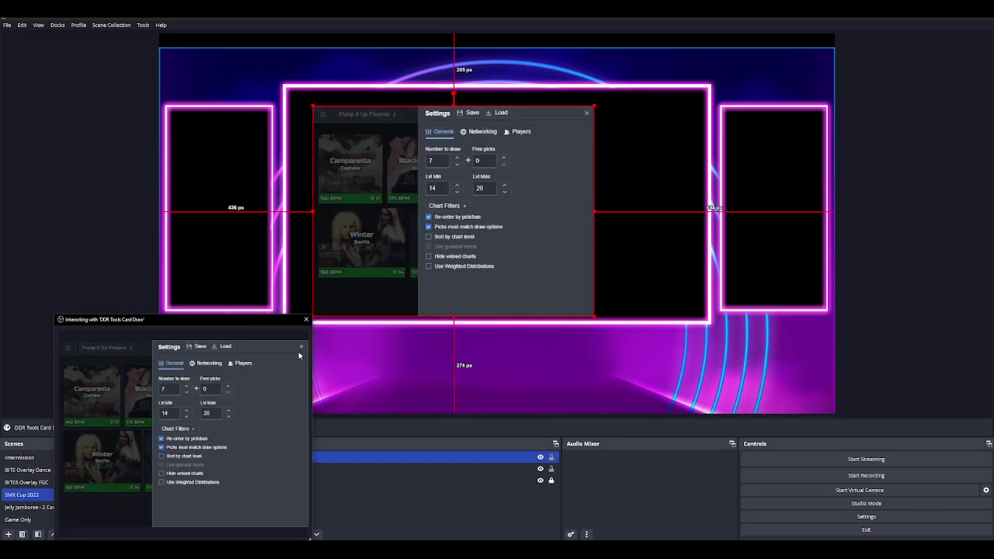
{"action": "left_click", "coordinate": [242, 363]}
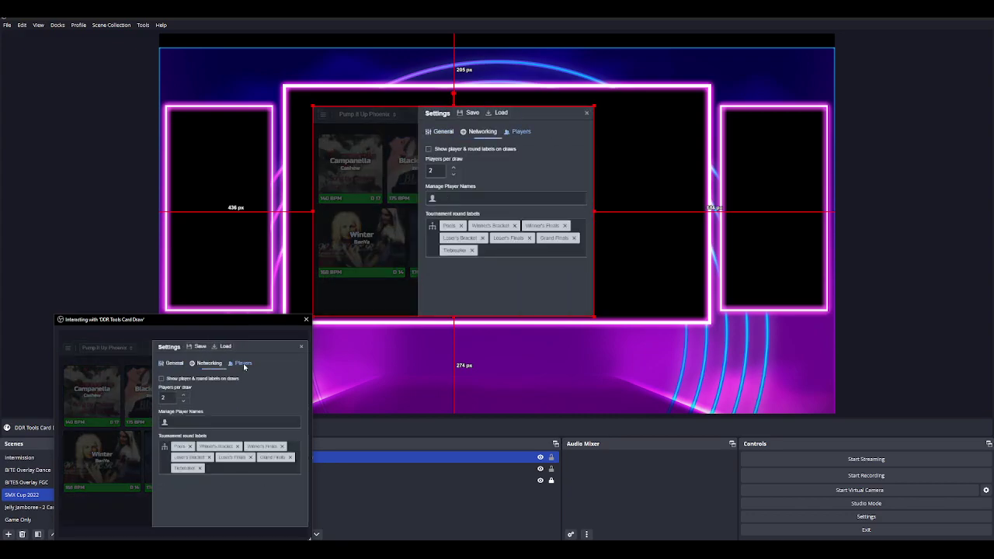
{"action": "left_click", "coordinate": [162, 378]}
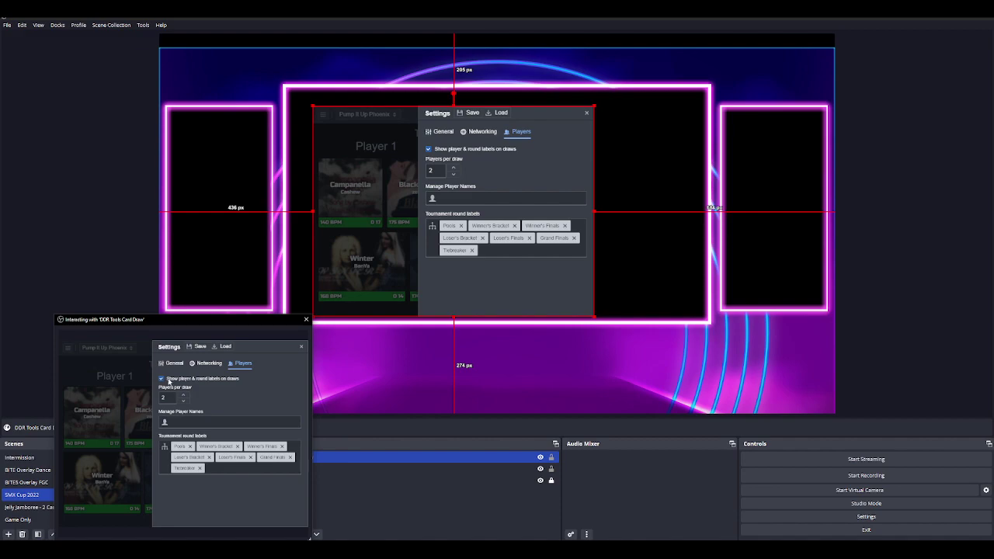
{"action": "left_click", "coordinate": [300, 347]}
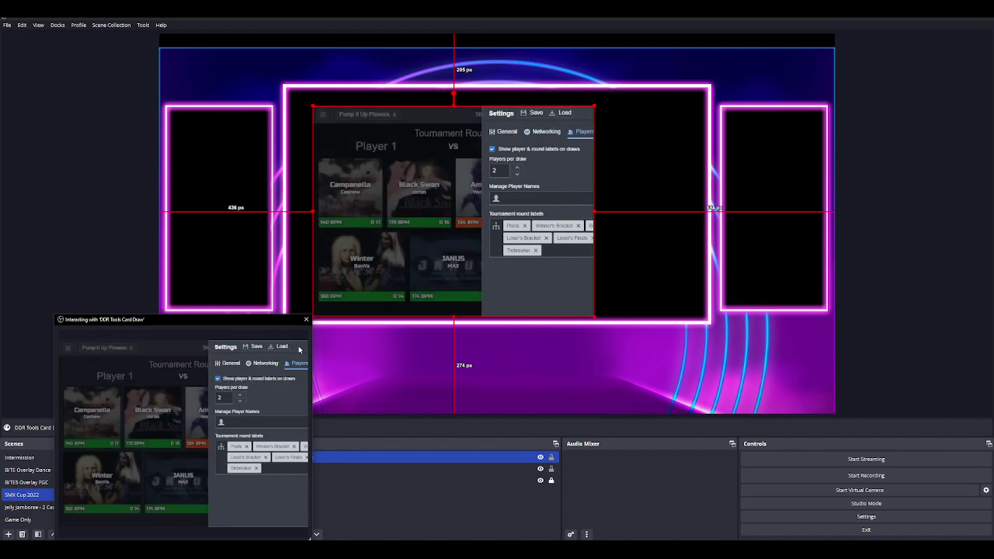
Move the interact window top-left, centre the card draw lower, and set its width to 1280.
{"action": "mouse_move", "coordinate": [252, 321]}
{"action": "left_mouse_down"}
{"action": "mouse_move", "coordinate": [496, 200]}
{"action": "mouse_move", "coordinate": [526, 264]}
{"action": "mouse_move", "coordinate": [280, 264]}
{"action": "mouse_move", "coordinate": [196, 203]}
{"action": "mouse_move", "coordinate": [196, 41]}
{"action": "left_mouse_up"}
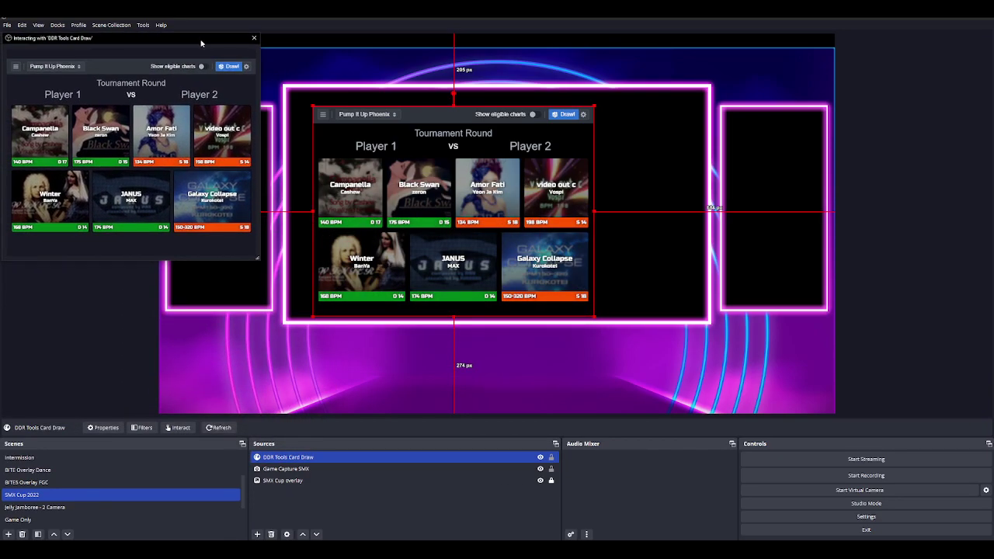
{"action": "mouse_move", "coordinate": [467, 115]}
{"action": "left_mouse_down"}
{"action": "mouse_move", "coordinate": [537, 156]}
{"action": "mouse_move", "coordinate": [510, 199]}
{"action": "left_mouse_up"}
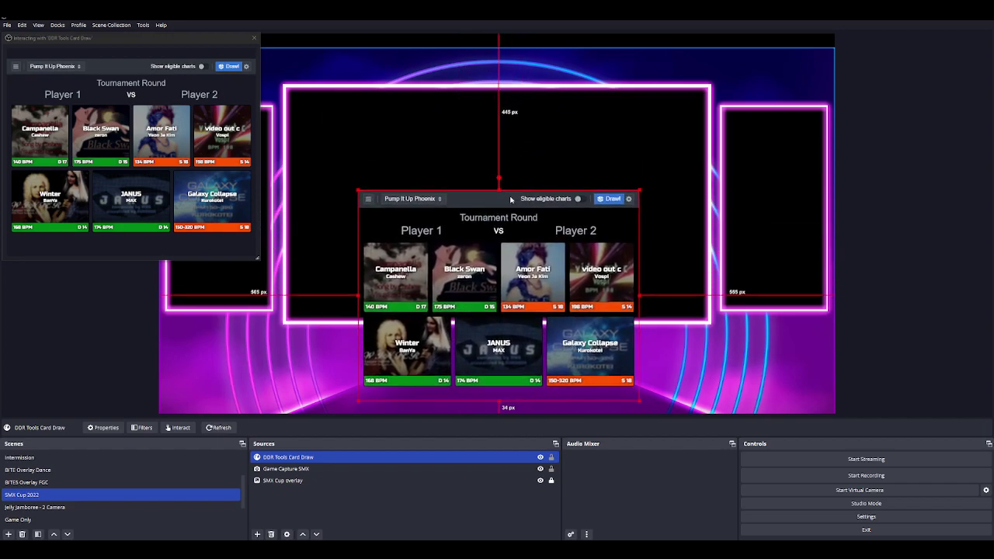
{"action": "double_click", "coordinate": [335, 459]}
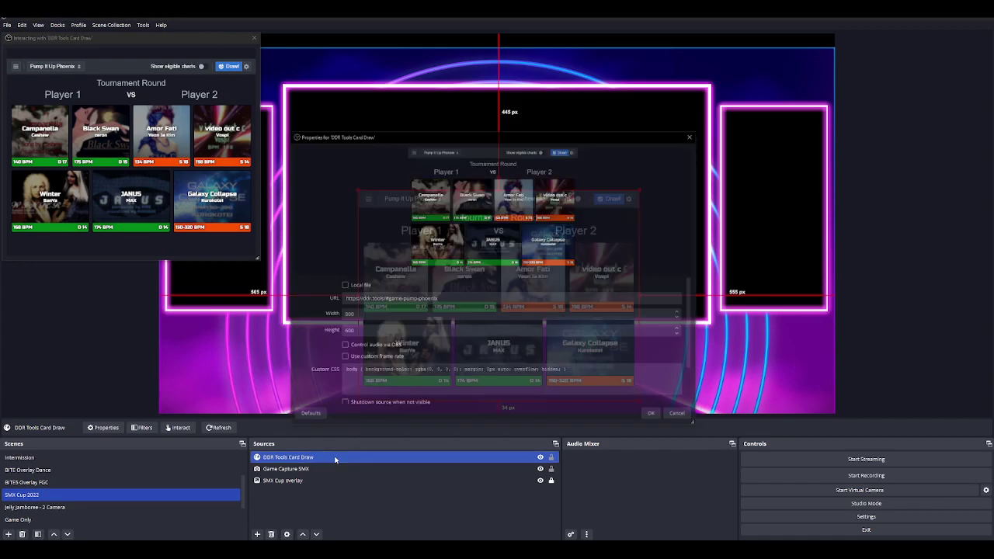
{"action": "double_click", "coordinate": [376, 314]}
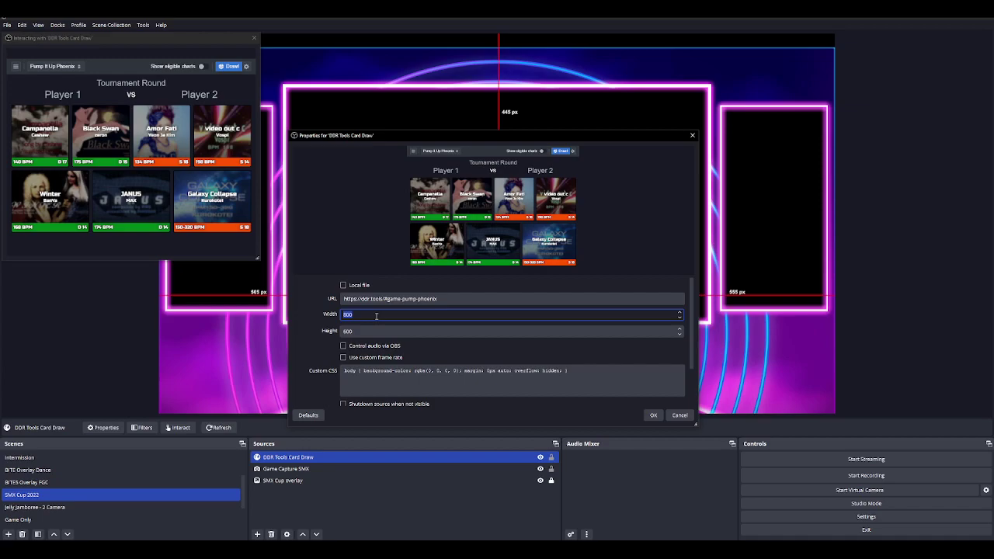
{"action": "type", "text": "1280"}
{"action": "key", "text": "Return"}
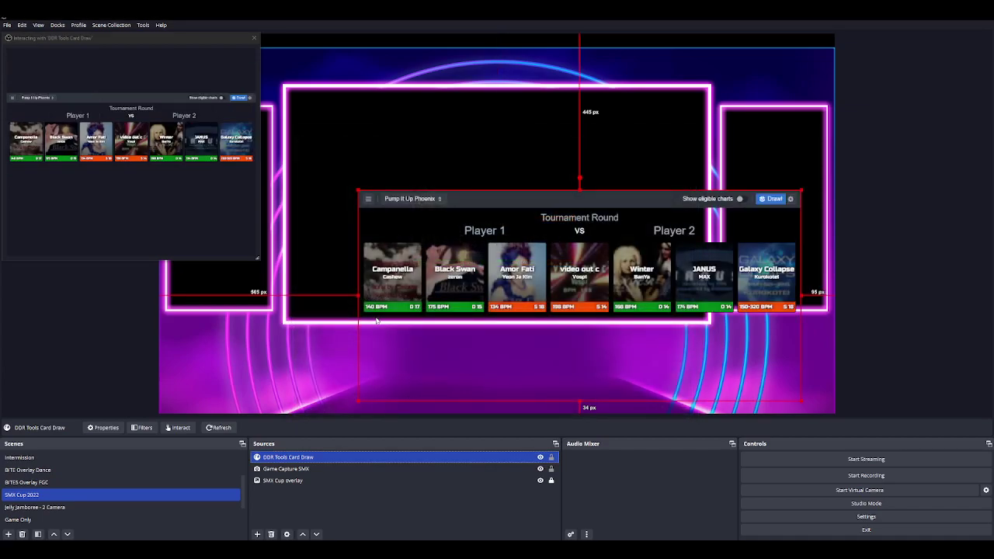
Change the card draw width to 1400 and move it toward the lower left.
{"action": "double_click", "coordinate": [384, 458]}
{"action": "double_click", "coordinate": [385, 314]}
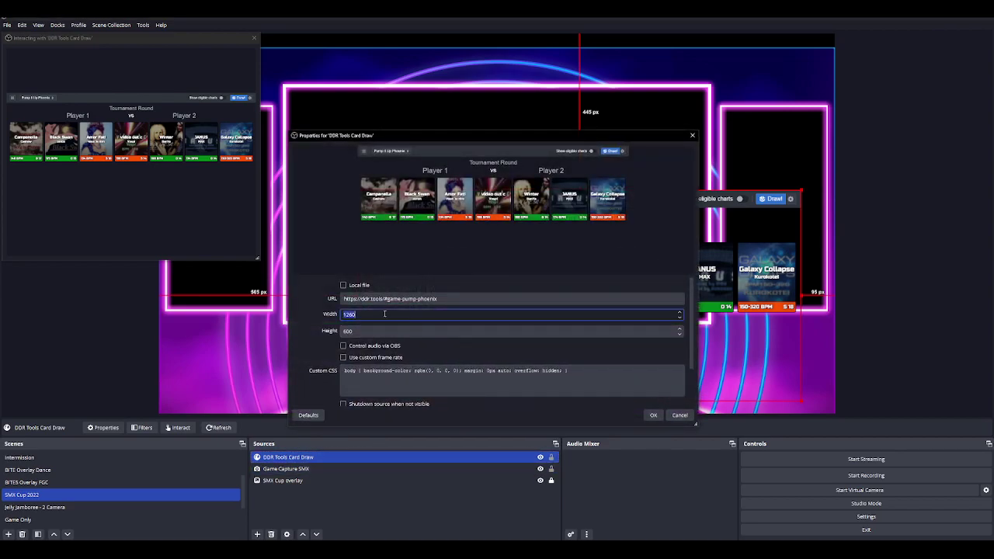
{"action": "type", "text": "1400"}
{"action": "key", "text": "Return"}
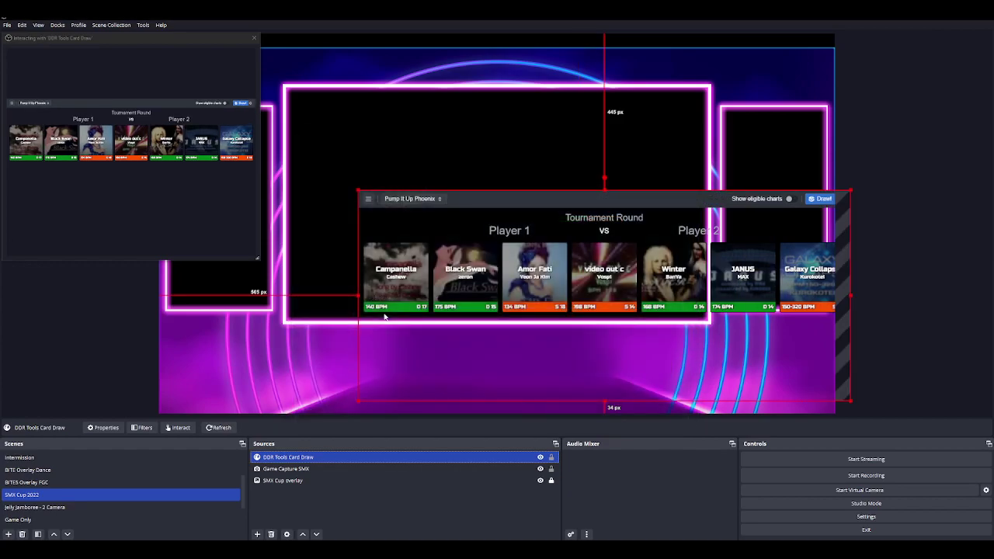
{"action": "mouse_move", "coordinate": [591, 199]}
{"action": "left_mouse_down"}
{"action": "mouse_move", "coordinate": [450, 233]}
{"action": "mouse_move", "coordinate": [451, 276]}
{"action": "left_mouse_up"}
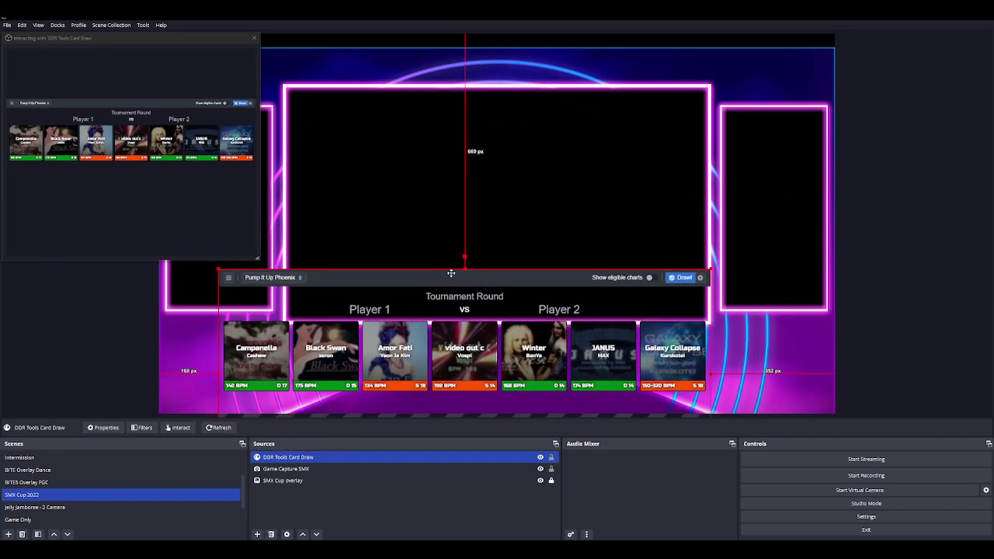
Widen the card draw to 1920 and align it with the canvas's left edge.
{"action": "double_click", "coordinate": [395, 457]}
{"action": "double_click", "coordinate": [405, 315]}
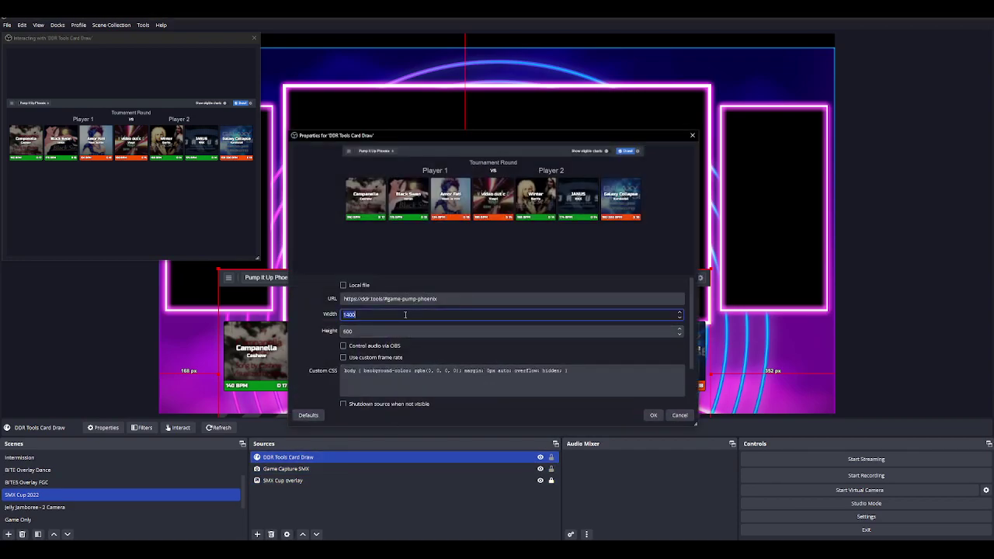
{"action": "type", "text": "1920"}
{"action": "key", "text": "Return"}
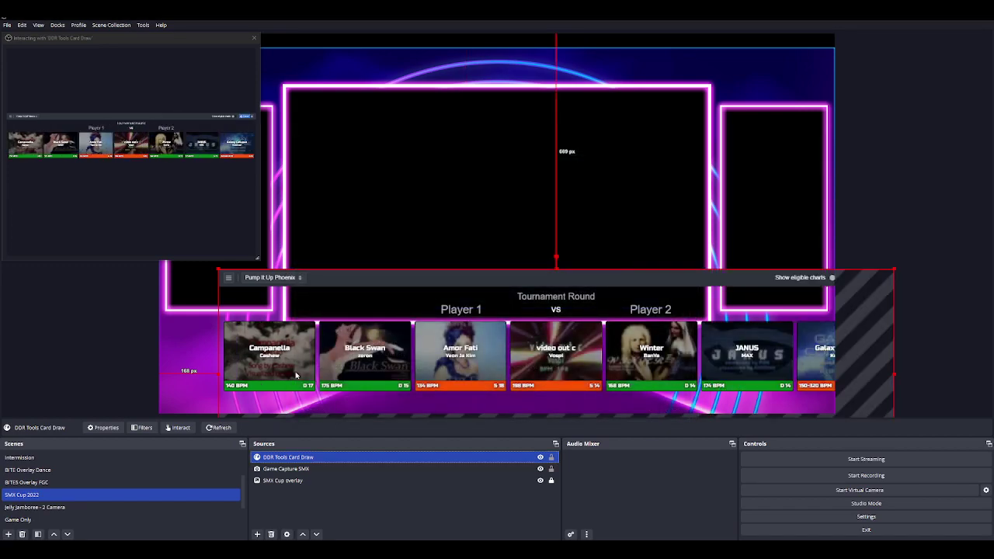
{"action": "left_click_drag", "start_coordinate": [440, 274], "coordinate": [378, 284]}
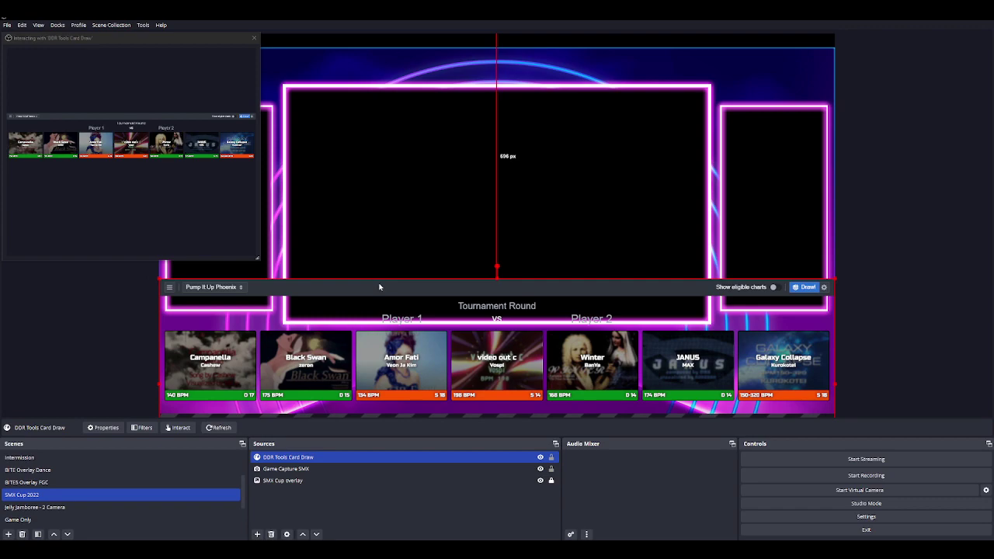
Settle the card draw width at 1600 and shift it right toward the scene centre.
{"action": "double_click", "coordinate": [410, 461]}
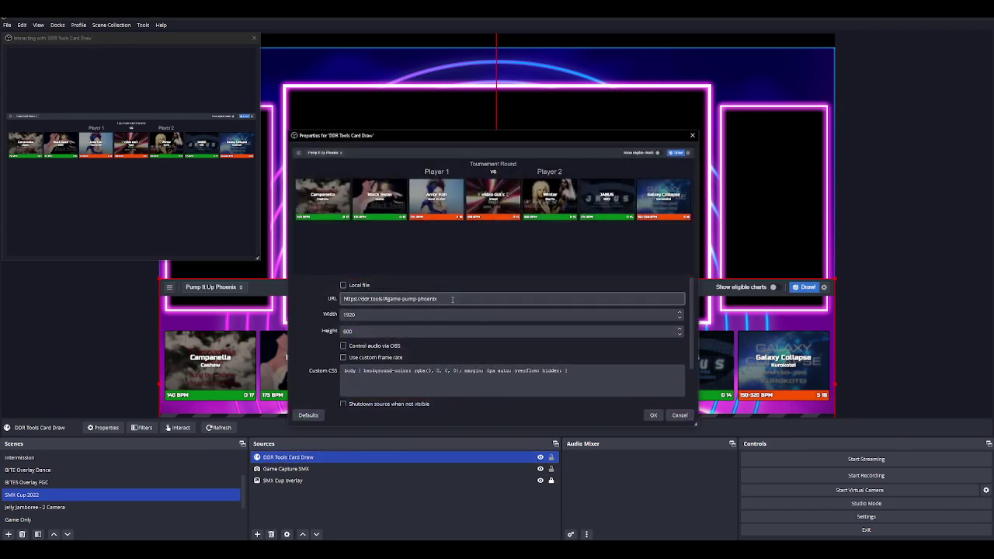
{"action": "double_click", "coordinate": [427, 299]}
{"action": "left_click", "coordinate": [442, 317]}
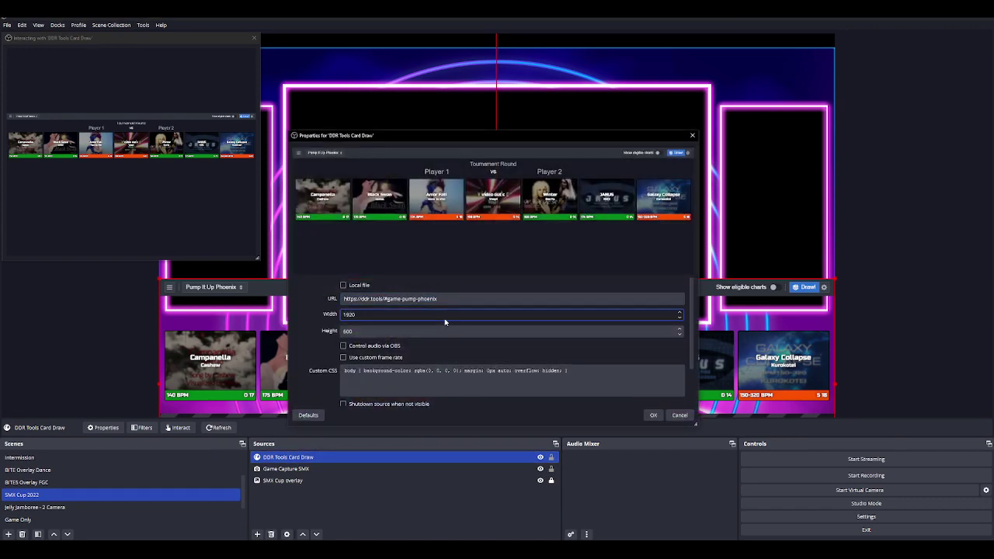
{"action": "double_click", "coordinate": [458, 314]}
{"action": "type", "text": "1600"}
{"action": "key", "text": "Return"}
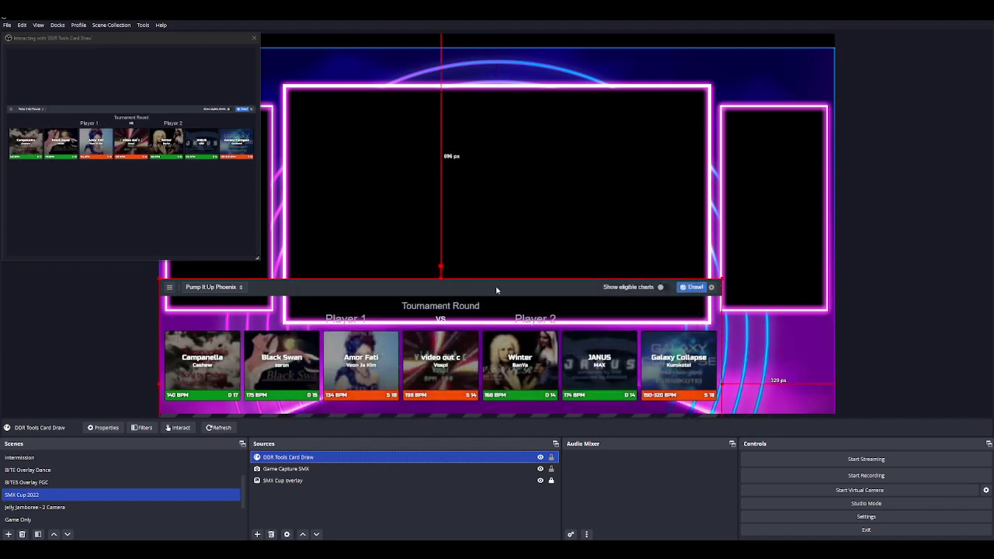
{"action": "left_click_drag", "start_coordinate": [510, 283], "coordinate": [592, 286]}
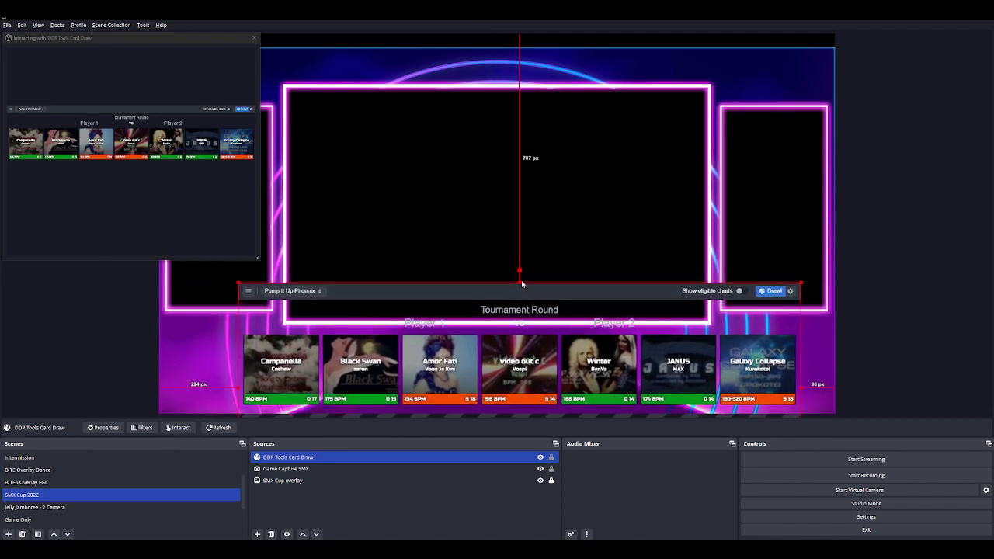
Crop off the header and empty bottom, centring the card row horizontally mid-scene.
{"action": "left_click_drag", "start_coordinate": [519, 283], "coordinate": [532, 329]}
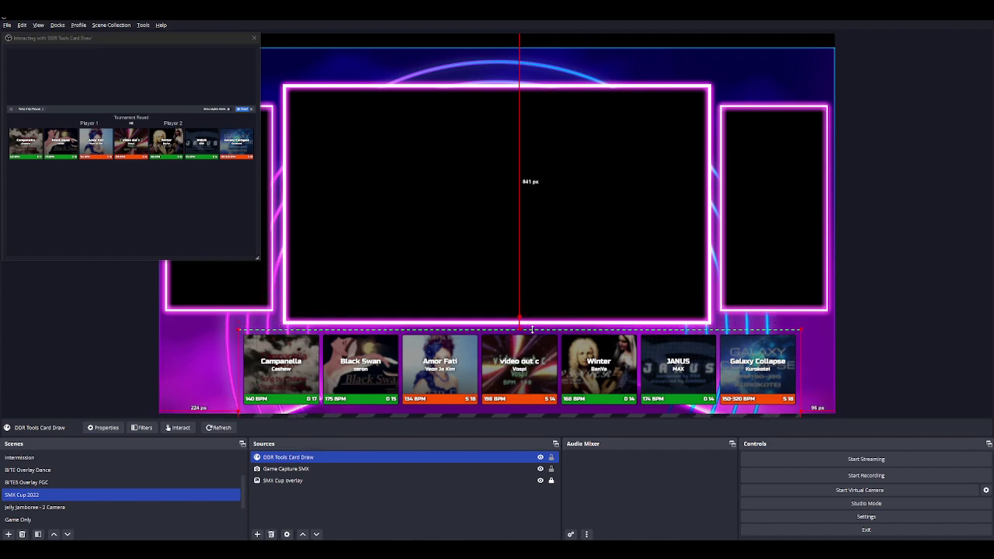
{"action": "left_click_drag", "start_coordinate": [547, 362], "coordinate": [531, 360]}
{"action": "right_click", "coordinate": [531, 360]}
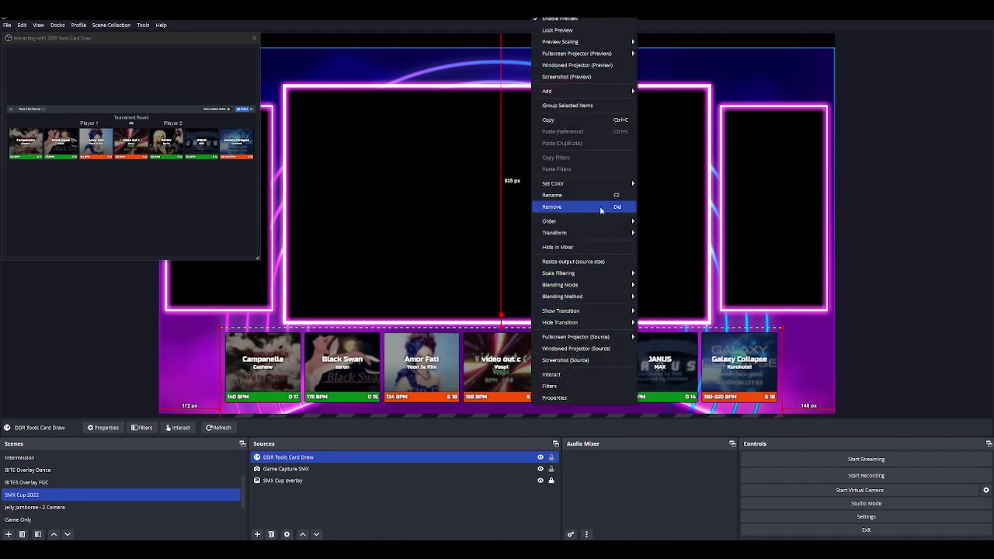
{"action": "mouse_move", "coordinate": [604, 233]}
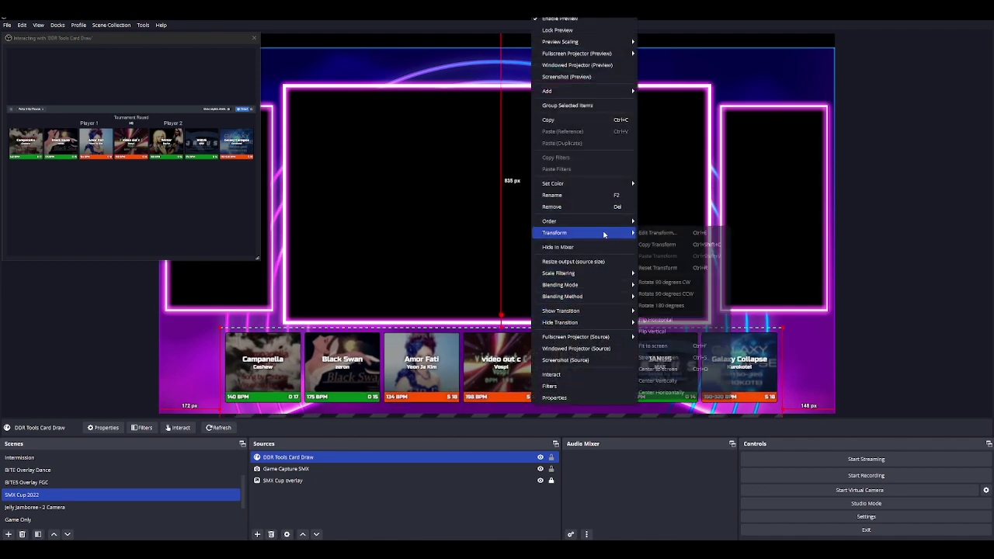
{"action": "left_click", "coordinate": [677, 393]}
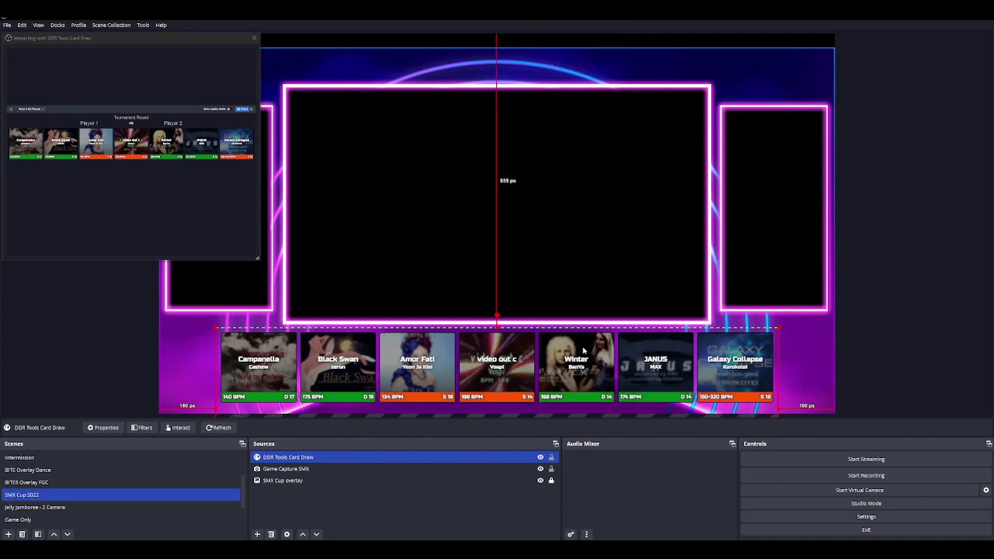
{"action": "mouse_move", "coordinate": [583, 351]}
{"action": "left_mouse_down"}
{"action": "mouse_move", "coordinate": [579, 323]}
{"action": "mouse_move", "coordinate": [603, 225]}
{"action": "left_mouse_up"}
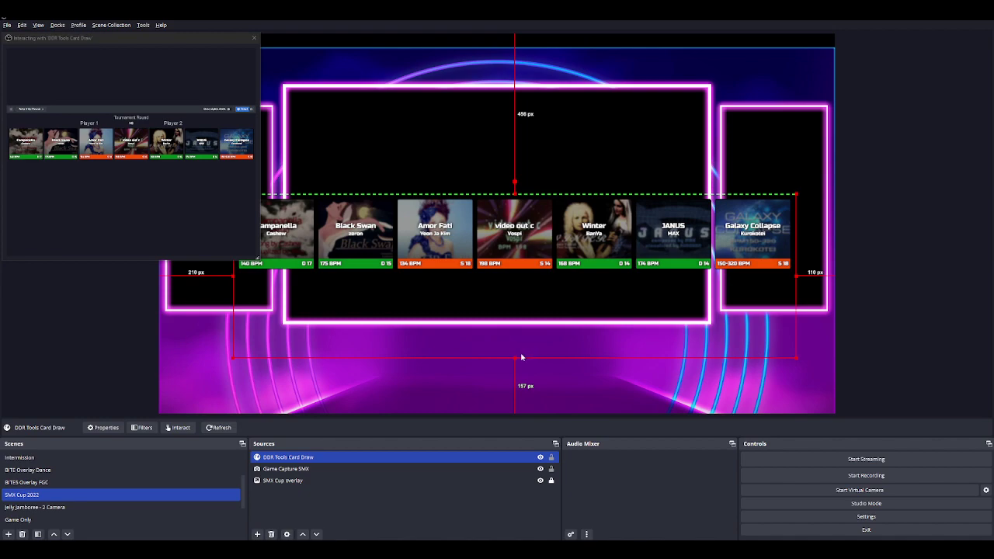
{"action": "left_click_drag", "start_coordinate": [512, 358], "coordinate": [534, 273]}
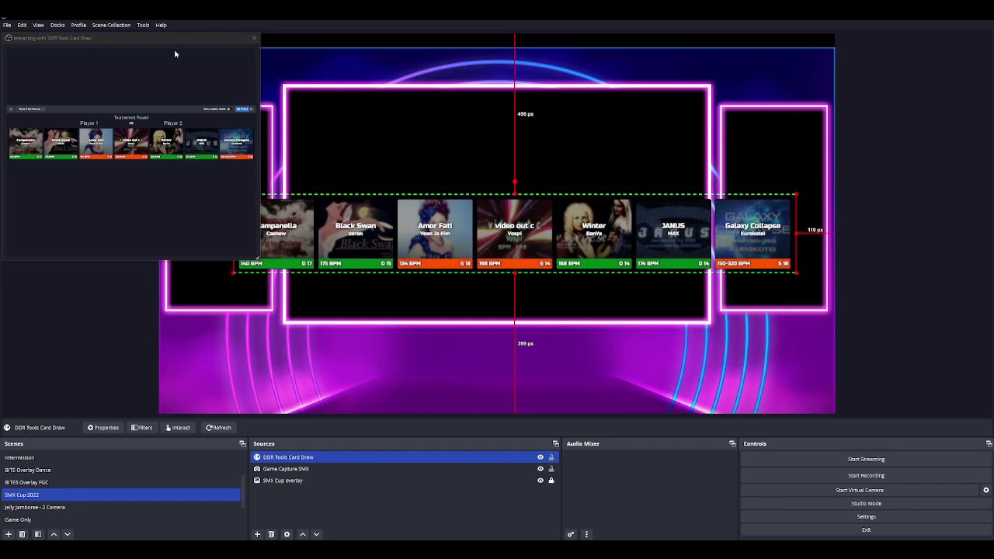
Deal a fresh seven-chart draw and move the card row down to the scene's bottom edge.
{"action": "left_click", "coordinate": [195, 58]}
{"action": "left_click", "coordinate": [243, 109]}
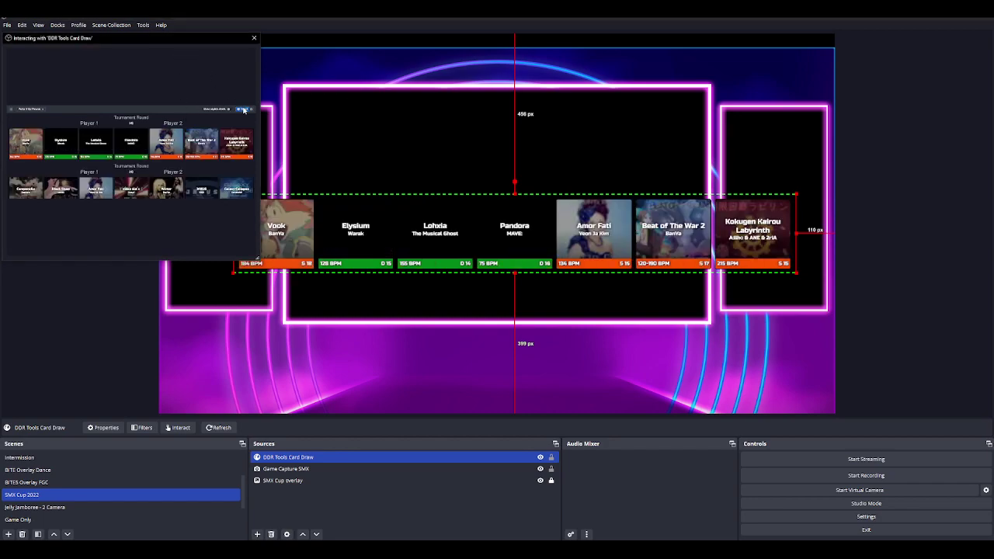
{"action": "left_click", "coordinate": [598, 225]}
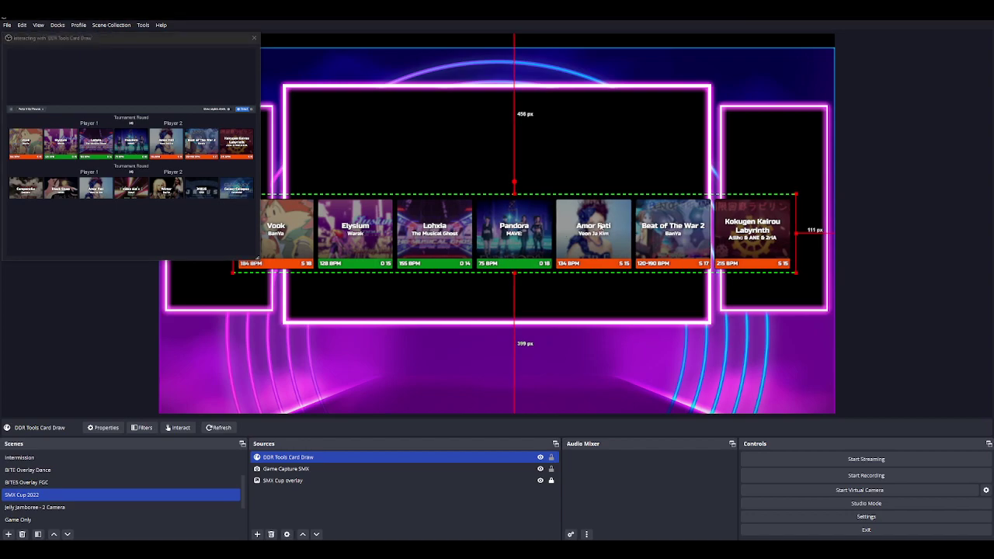
{"action": "mouse_move", "coordinate": [586, 227]}
{"action": "left_mouse_down"}
{"action": "mouse_move", "coordinate": [585, 355]}
{"action": "mouse_move", "coordinate": [576, 361]}
{"action": "left_mouse_up"}
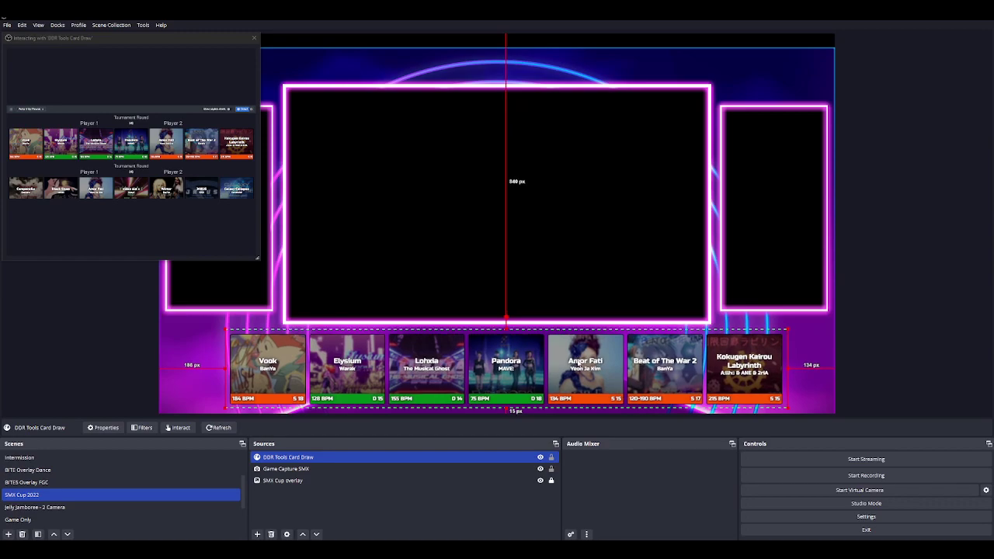
Undo an accidental Stretch, then Center Horizontally the card row and deselect it.
{"action": "right_click", "coordinate": [576, 361]}
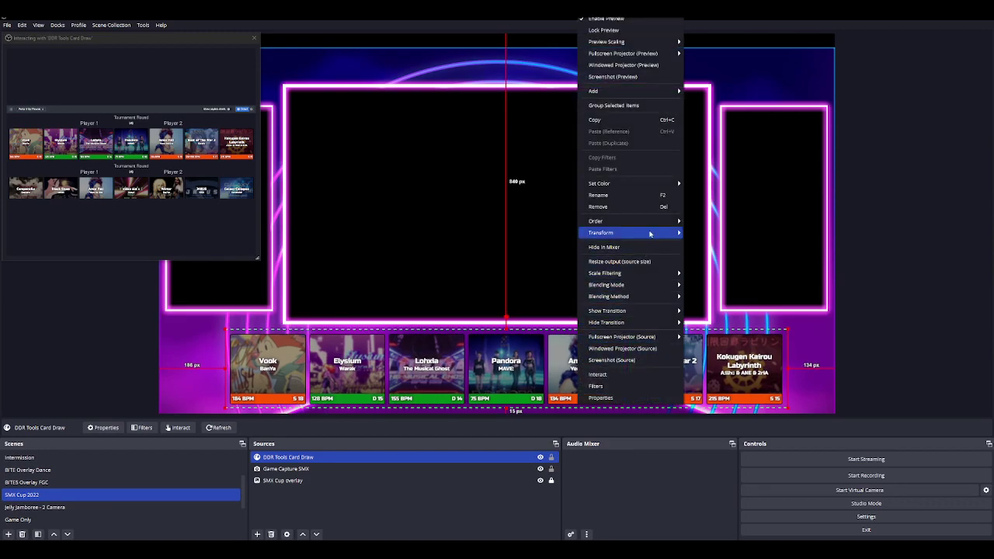
{"action": "mouse_move", "coordinate": [660, 232]}
{"action": "left_click", "coordinate": [722, 358]}
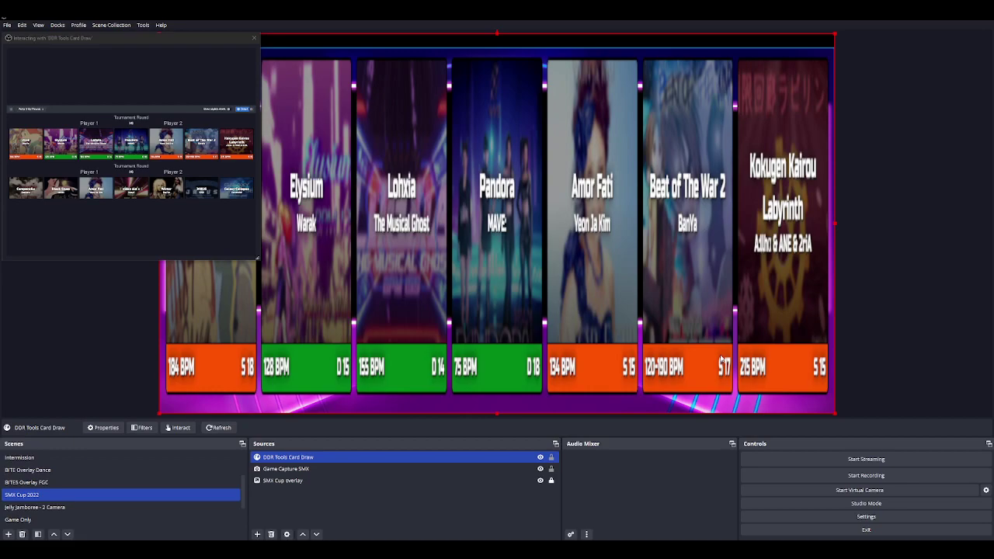
{"action": "key", "text": "ctrl+z"}
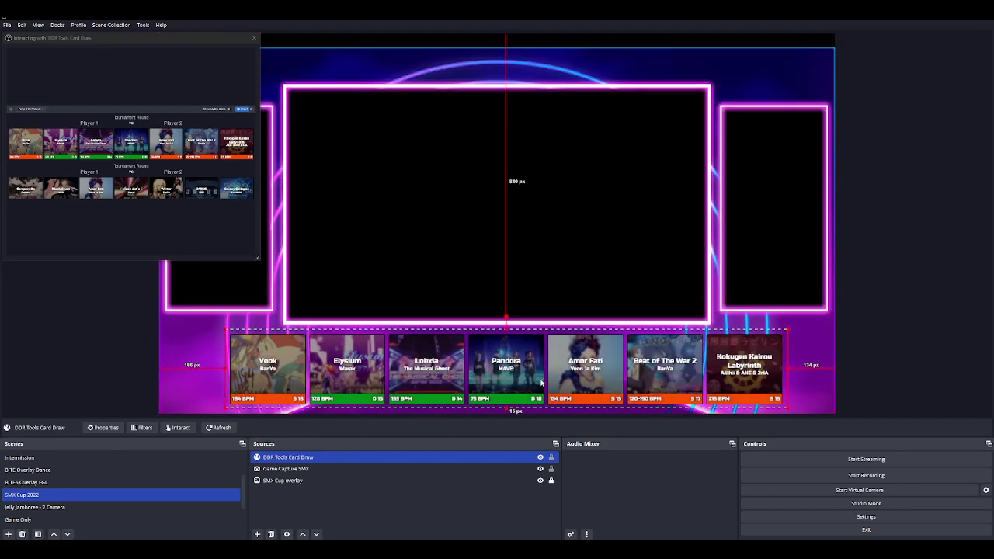
{"action": "right_click", "coordinate": [538, 376]}
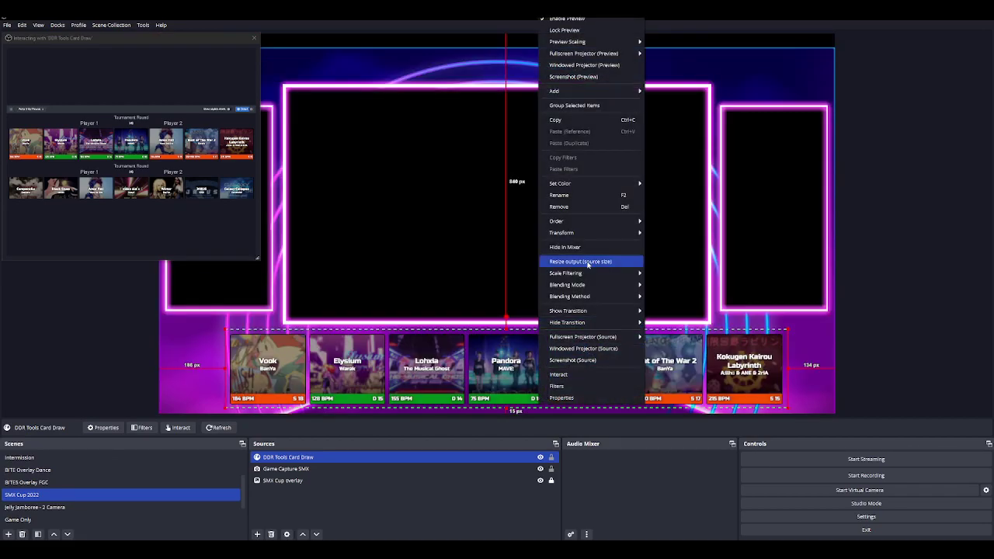
{"action": "mouse_move", "coordinate": [588, 234]}
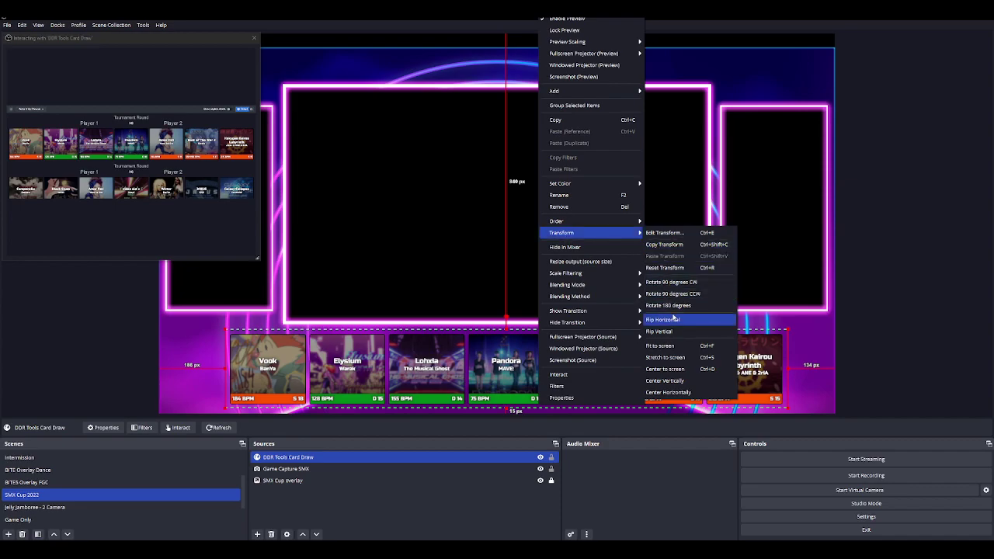
{"action": "left_click", "coordinate": [667, 392]}
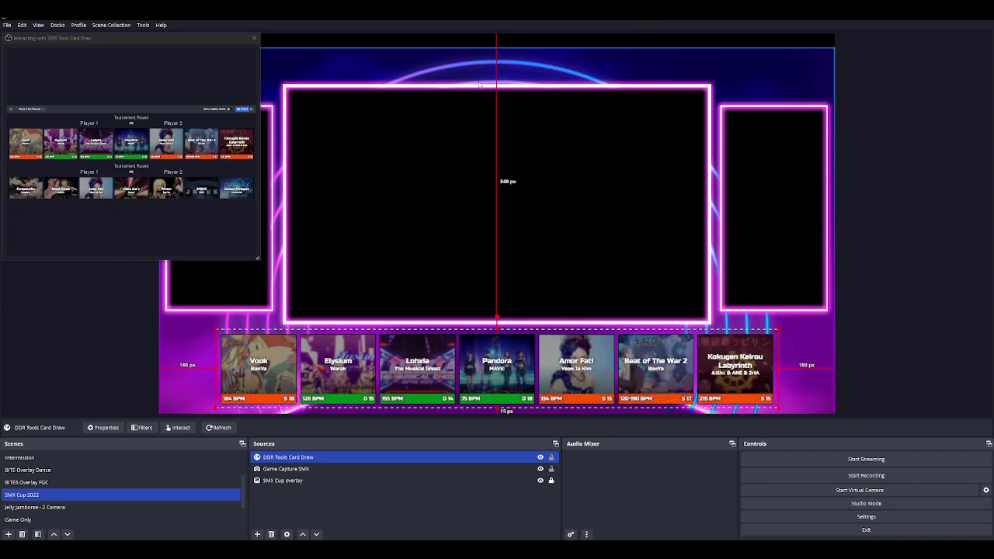
{"action": "left_click", "coordinate": [898, 174]}
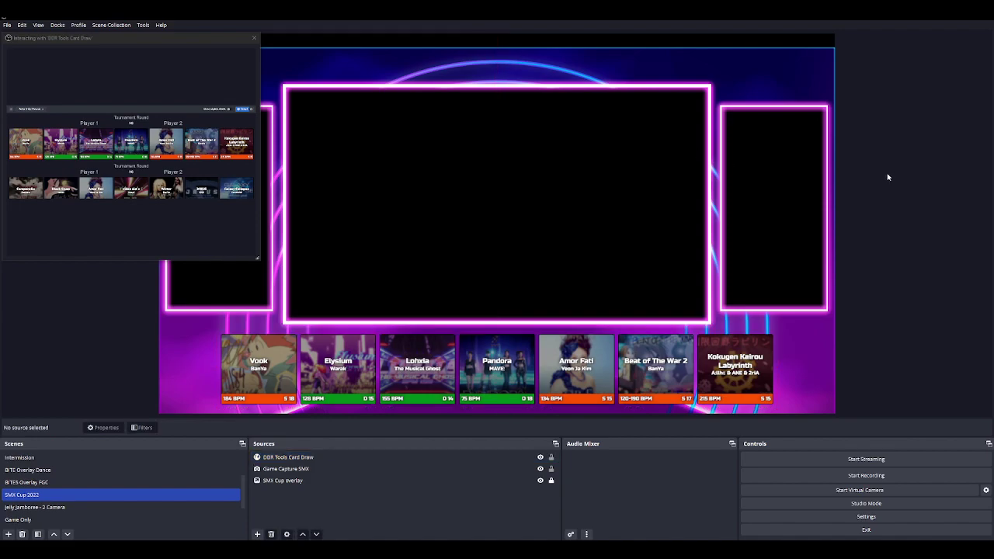
Move the interact window aside, snap OBS to the left half and the DDR Tools browser right.
{"action": "mouse_move", "coordinate": [152, 41]}
{"action": "left_mouse_down"}
{"action": "mouse_move", "coordinate": [200, 116]}
{"action": "mouse_move", "coordinate": [217, 178]}
{"action": "left_mouse_up"}
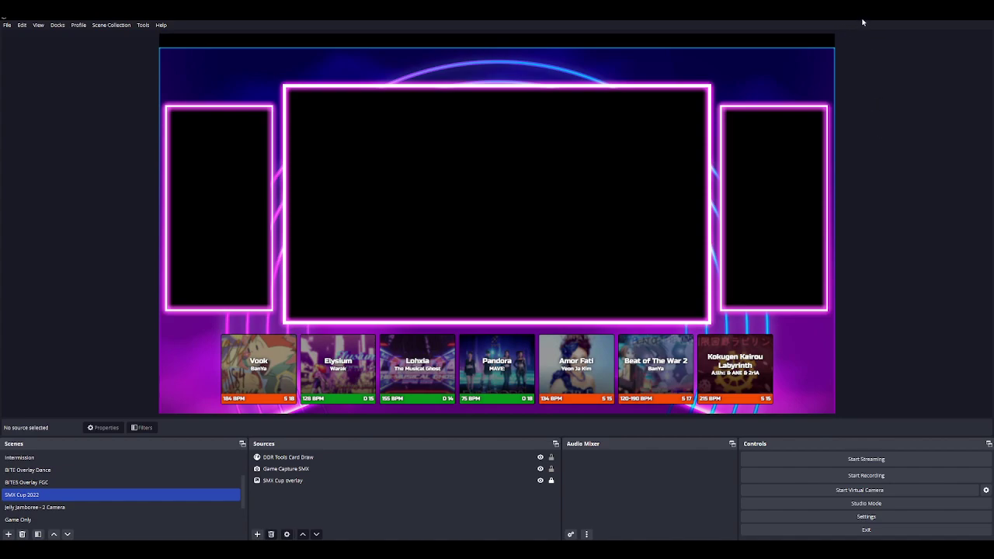
{"action": "left_click_drag", "start_coordinate": [861, 22], "coordinate": [365, 127]}
{"action": "left_click", "coordinate": [572, 31]}
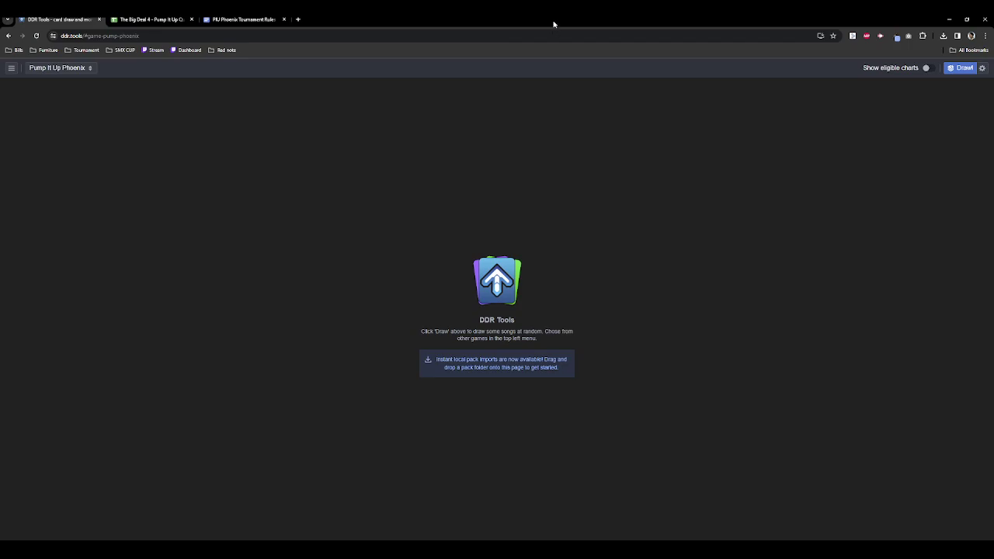
{"action": "left_click_drag", "start_coordinate": [552, 23], "coordinate": [754, 178]}
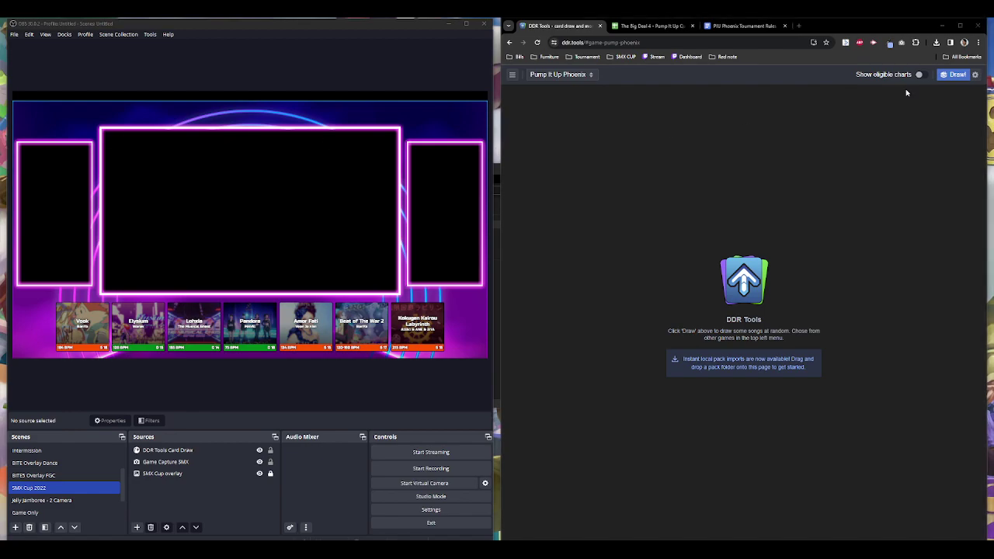
Host a DDR Tools networking session under host name 'a' and copy that host name.
{"action": "left_click", "coordinate": [976, 74]}
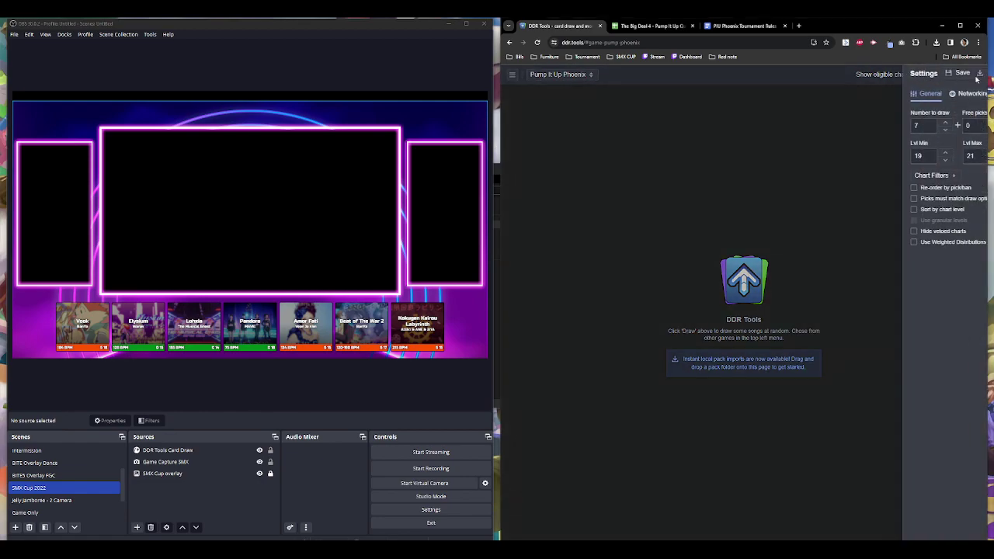
{"action": "left_click", "coordinate": [866, 96]}
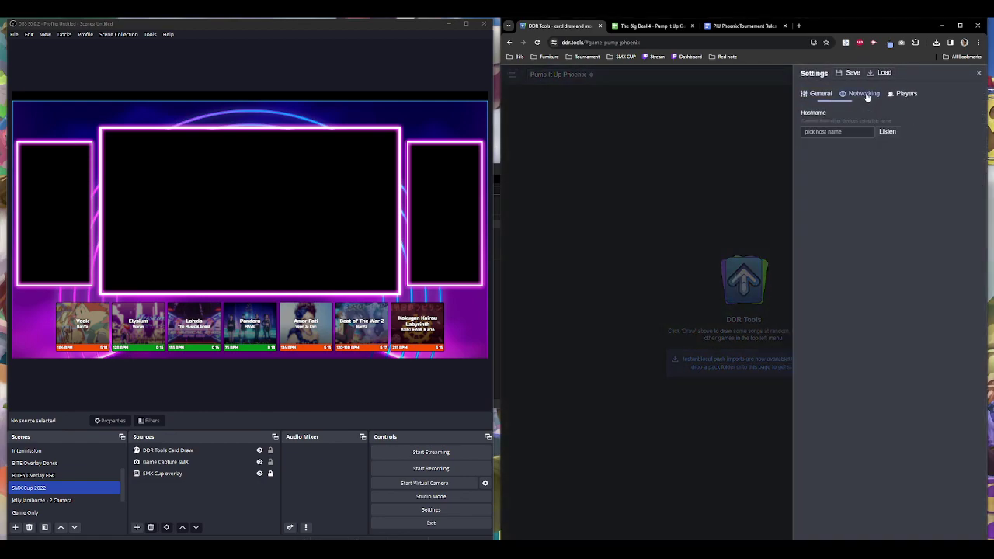
{"action": "left_click", "coordinate": [830, 133]}
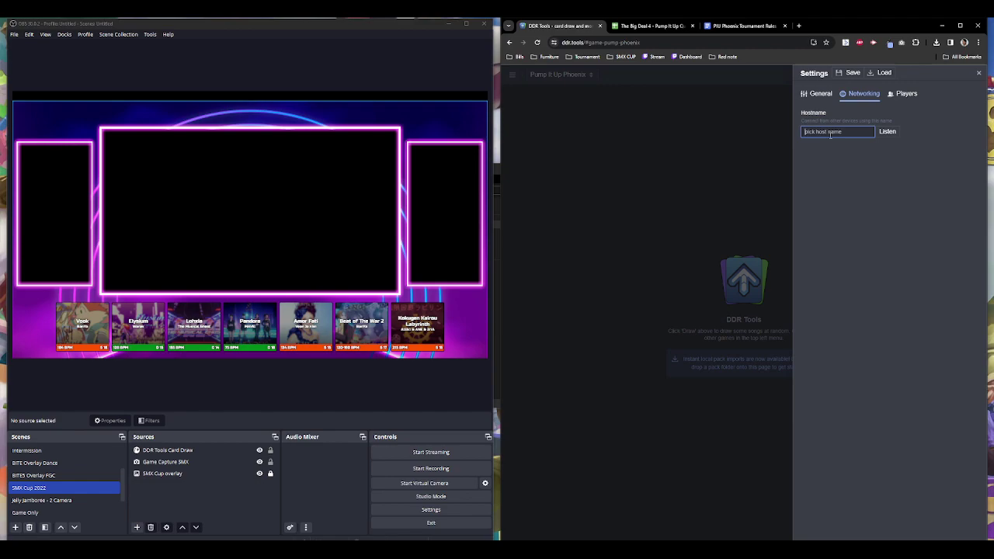
{"action": "type", "text": "admin"}
{"action": "left_click", "coordinate": [891, 135]}
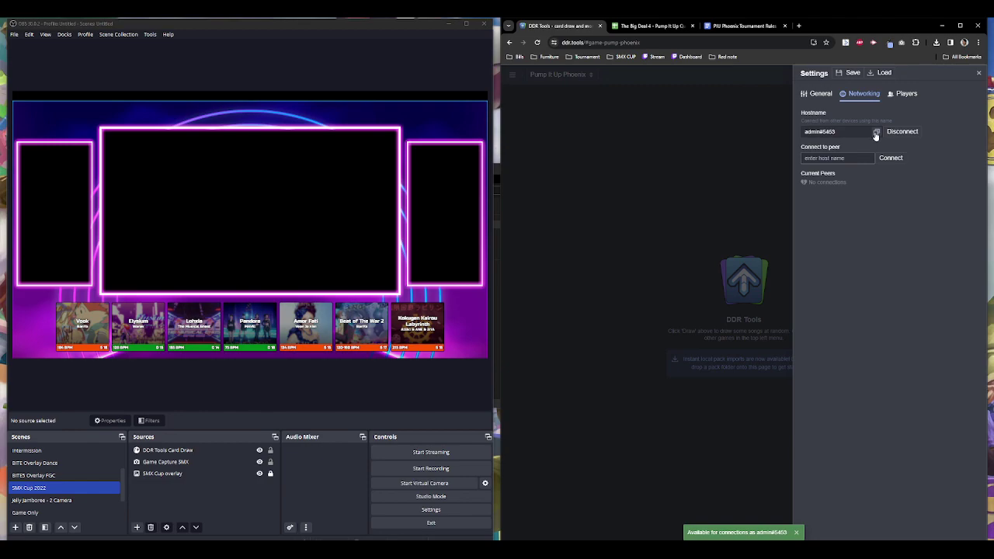
{"action": "left_click", "coordinate": [875, 132]}
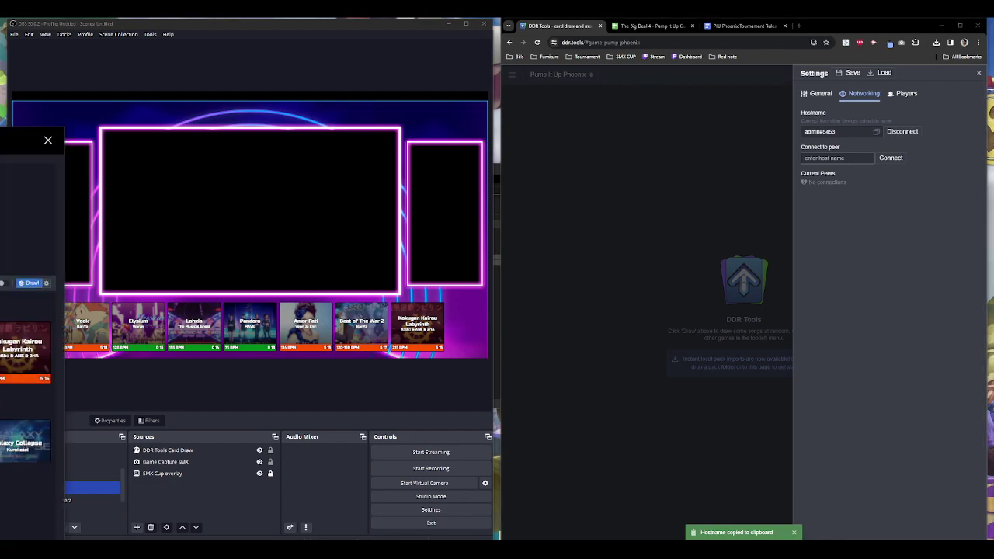
Connect OBS's card draw to the hosted session as a peer, then close both settings panels.
{"action": "left_click_drag", "start_coordinate": [0, 134], "coordinate": [313, 138]}
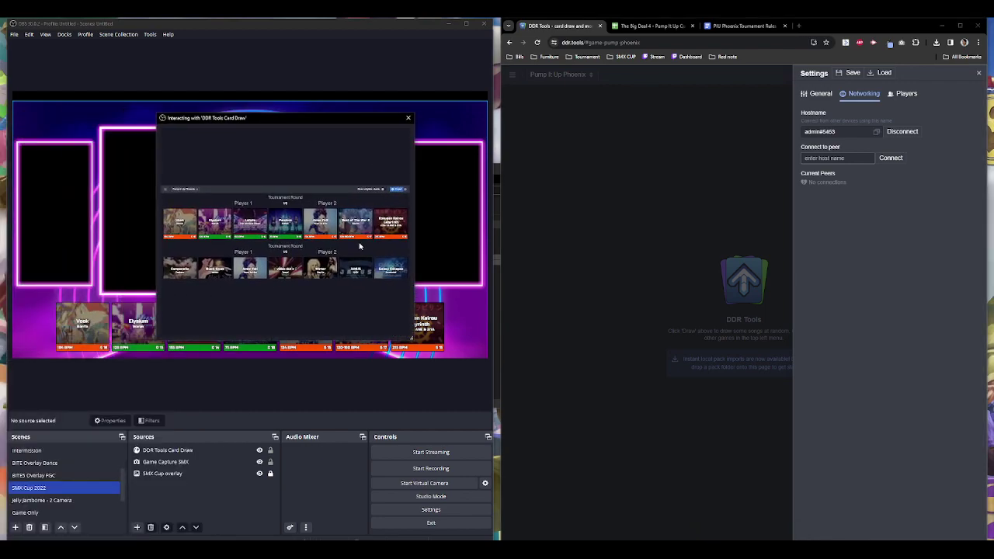
{"action": "left_click", "coordinate": [403, 190]}
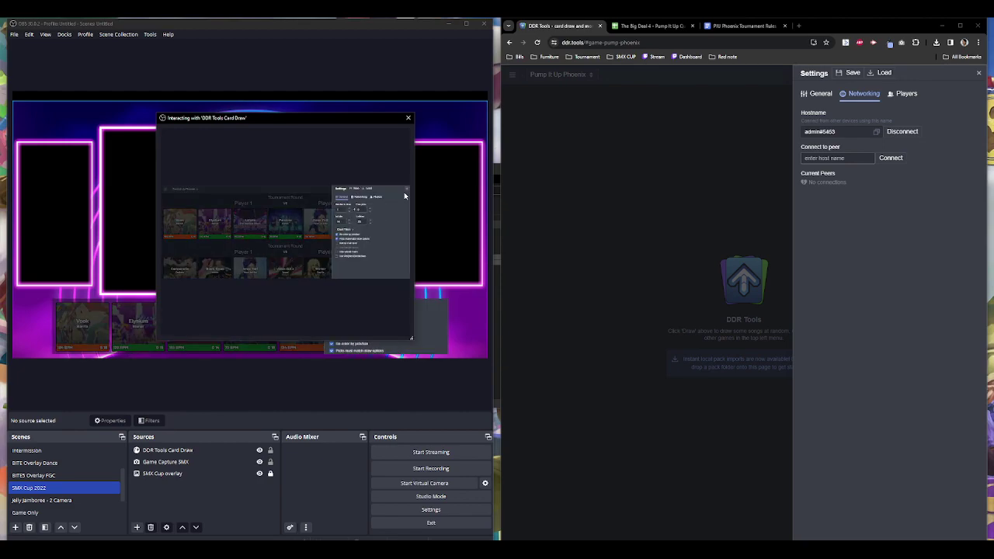
{"action": "left_click", "coordinate": [358, 197]}
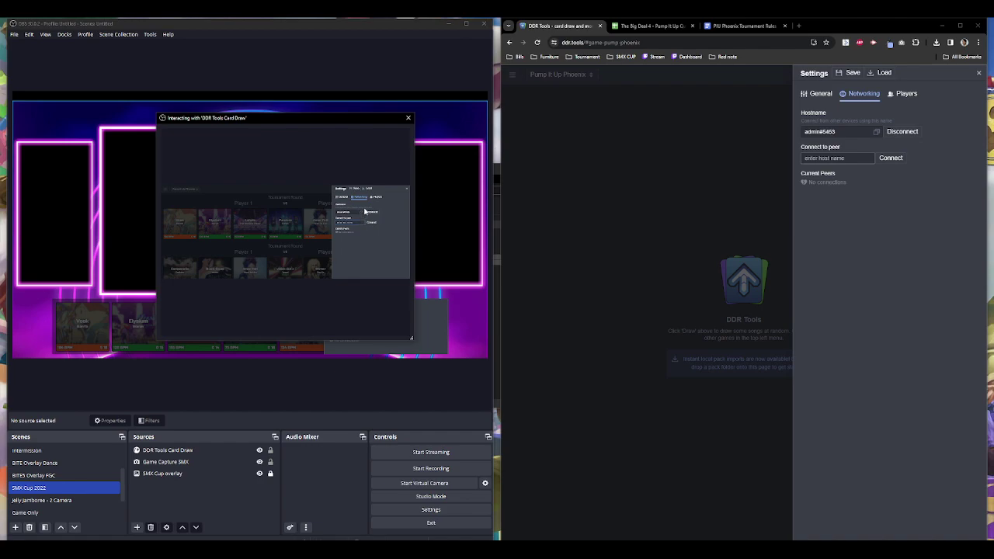
{"action": "key", "text": "ctrl+v"}
{"action": "left_click", "coordinate": [370, 223]}
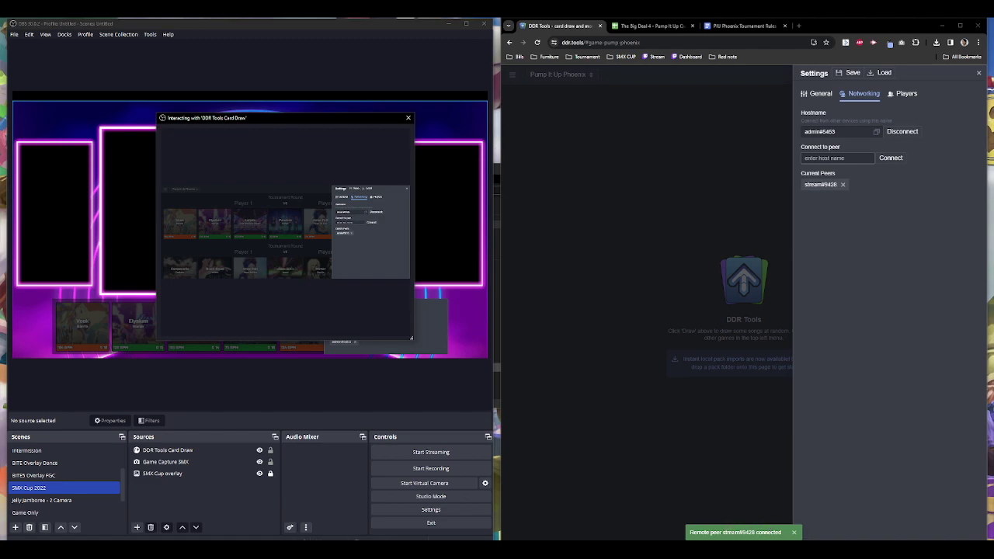
{"action": "left_click", "coordinate": [406, 188]}
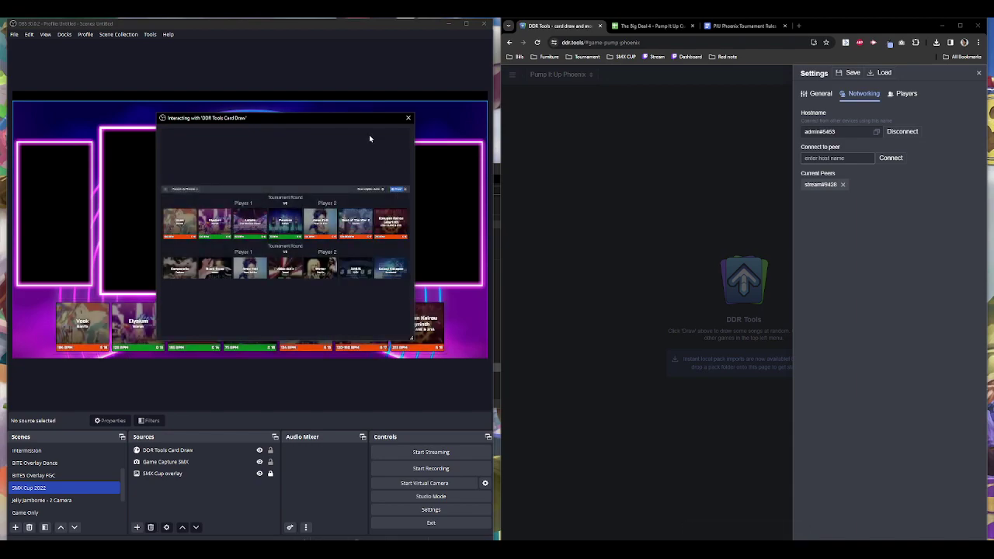
{"action": "left_click", "coordinate": [978, 74]}
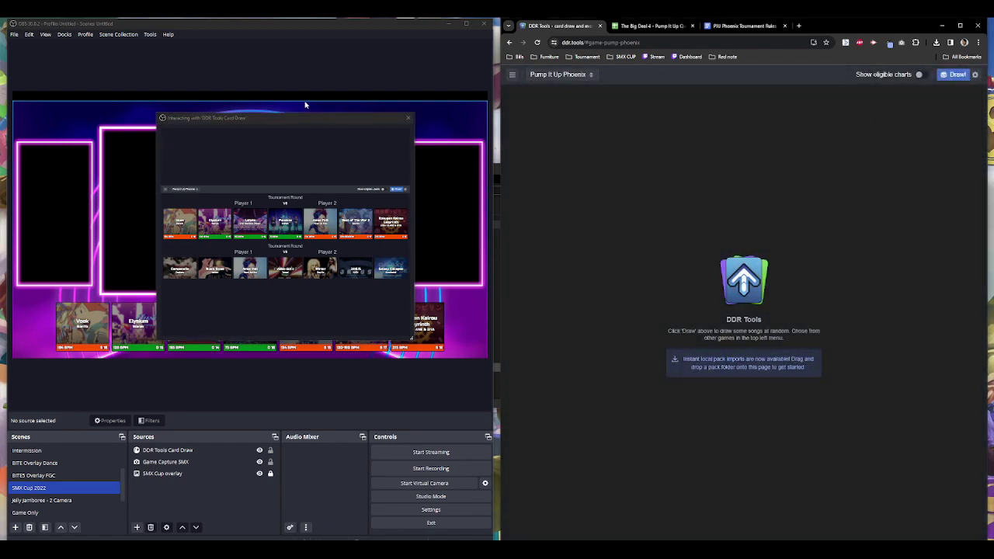
Draw a new set of charts and label the round Gold Division.
{"action": "mouse_move", "coordinate": [328, 122]}
{"action": "left_mouse_down"}
{"action": "mouse_move", "coordinate": [333, 204]}
{"action": "mouse_move", "coordinate": [78, 238]}
{"action": "mouse_move", "coordinate": [0, 311]}
{"action": "left_mouse_up"}
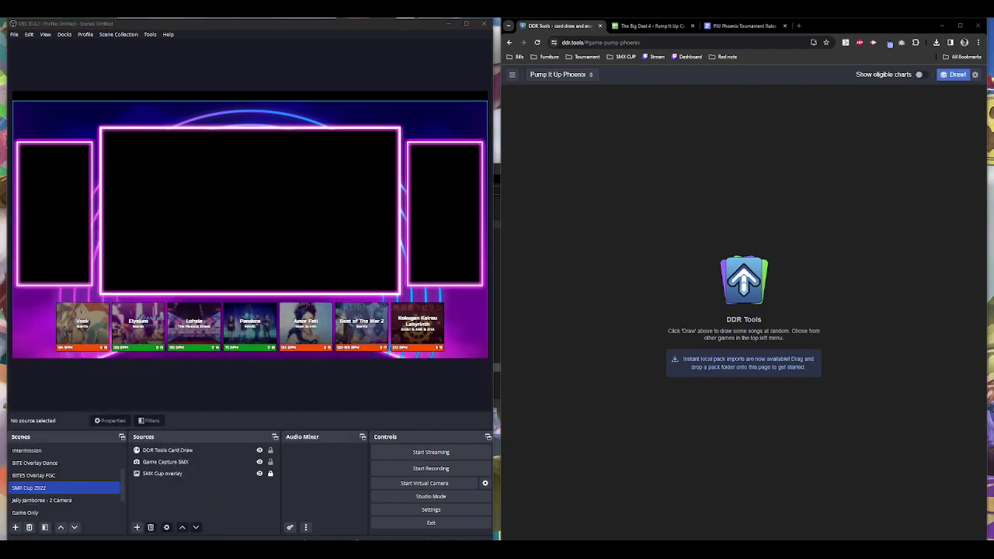
{"action": "left_click", "coordinate": [961, 75]}
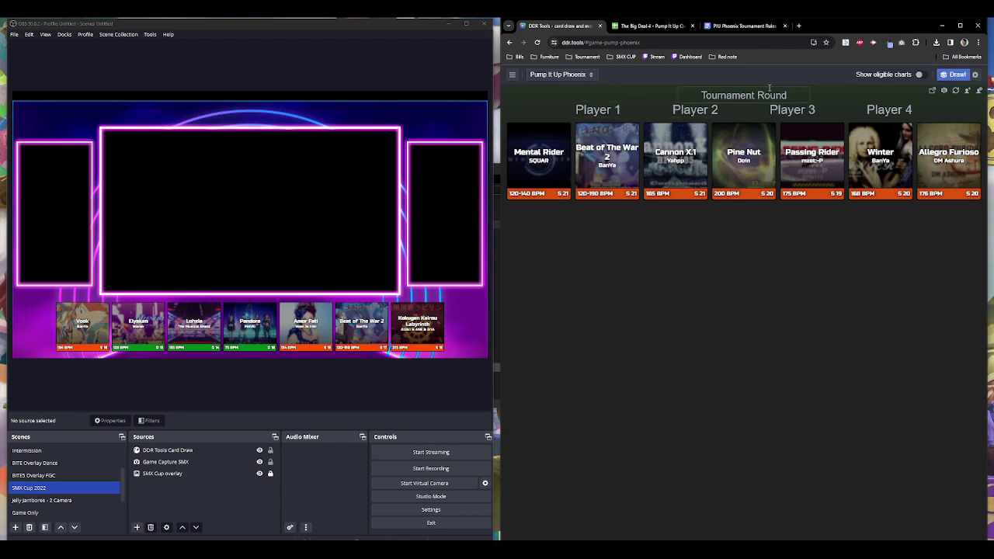
{"action": "left_click", "coordinate": [751, 92]}
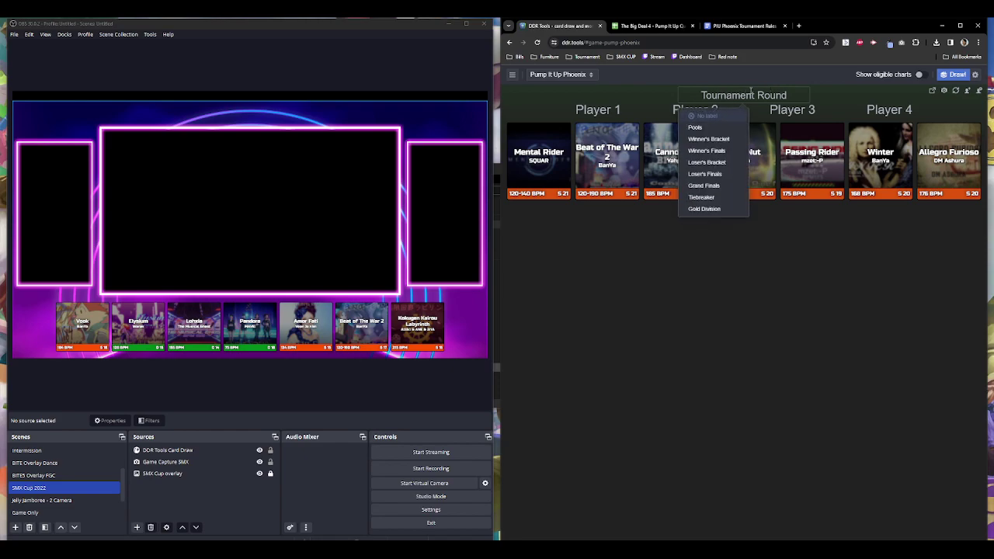
{"action": "left_click", "coordinate": [722, 210]}
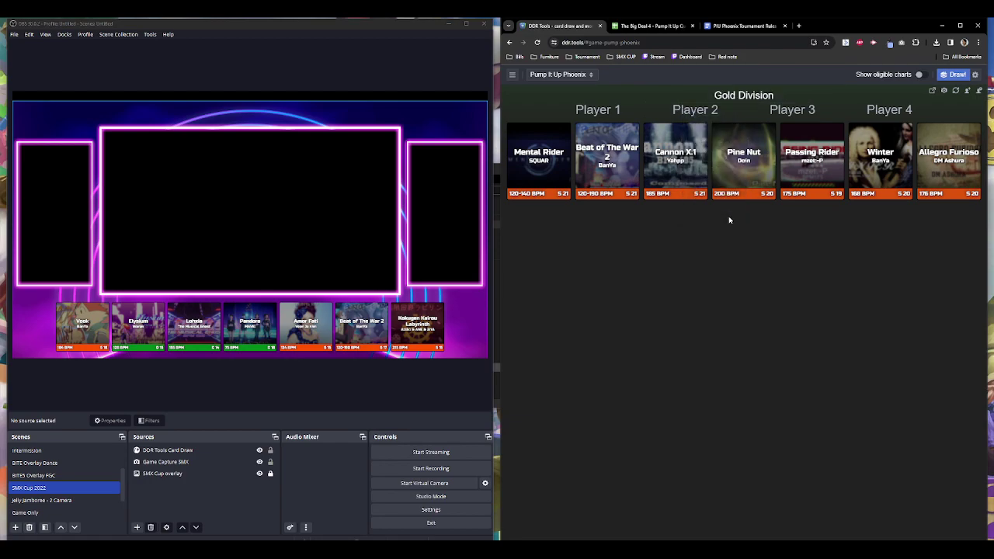
Name Players 1–4 KDWAVOUR, Blitzy, NYROOM and DJPANDAGA.
{"action": "left_click", "coordinate": [607, 111]}
{"action": "left_click", "coordinate": [579, 142]}
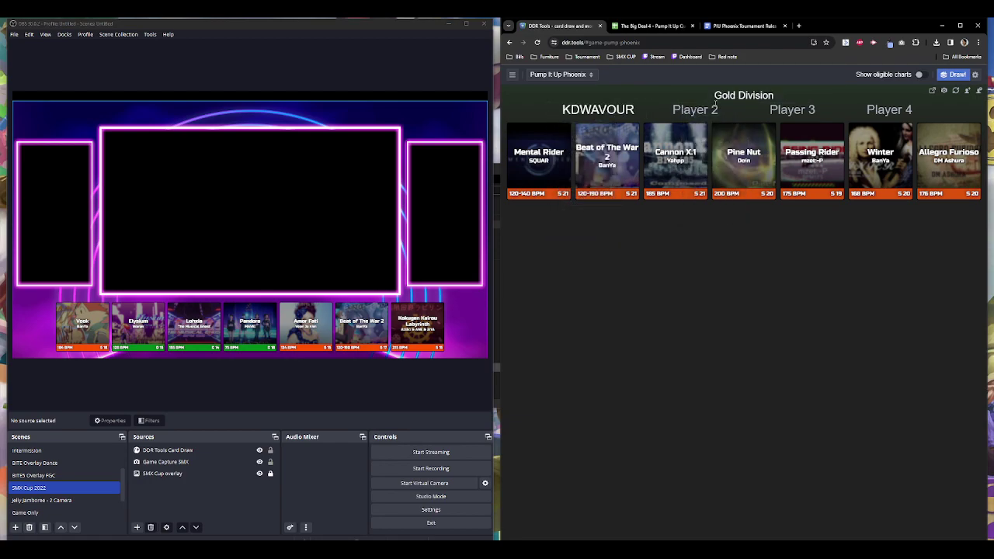
{"action": "left_click", "coordinate": [708, 112]}
{"action": "left_click", "coordinate": [665, 154]}
{"action": "left_click", "coordinate": [796, 110]}
{"action": "left_click", "coordinate": [773, 167]}
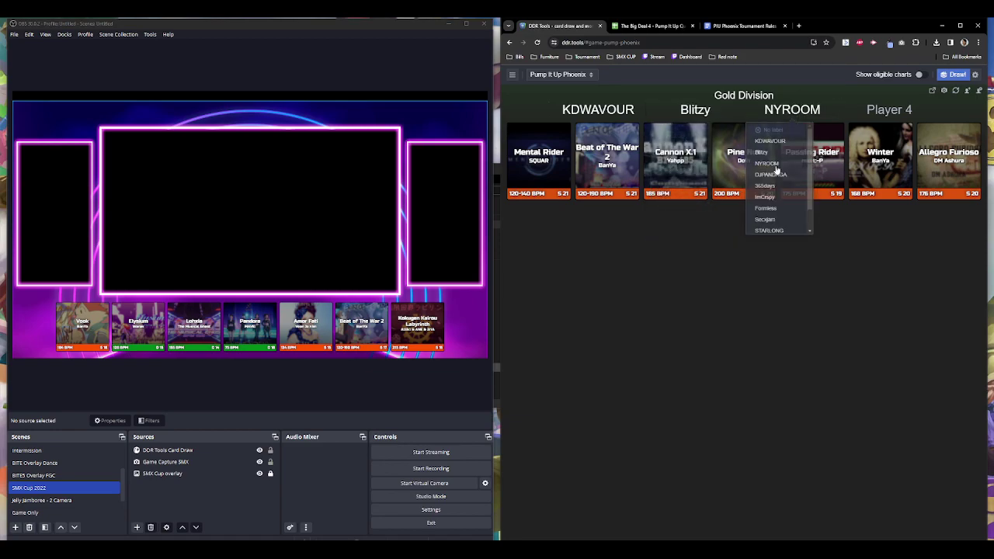
{"action": "left_click", "coordinate": [889, 109]}
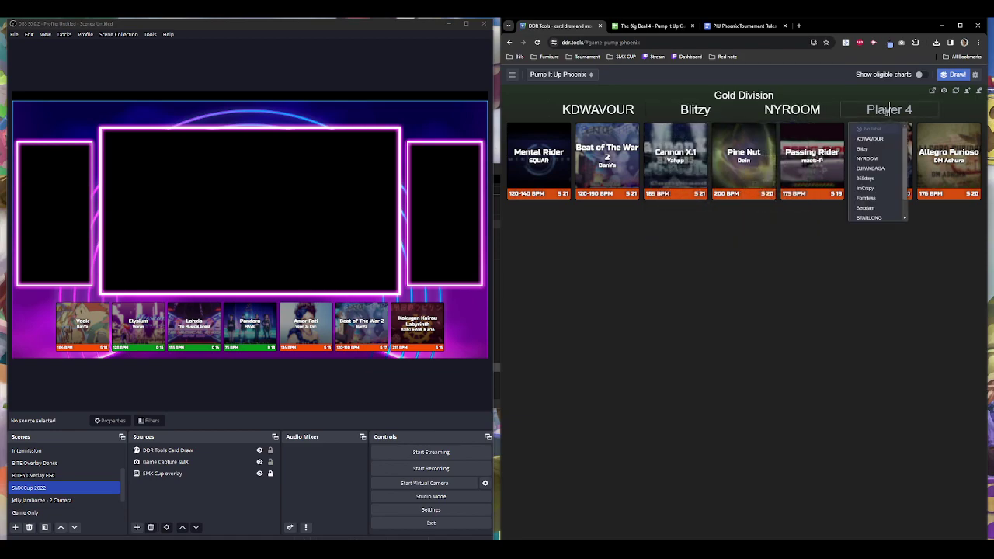
{"action": "left_click", "coordinate": [874, 176]}
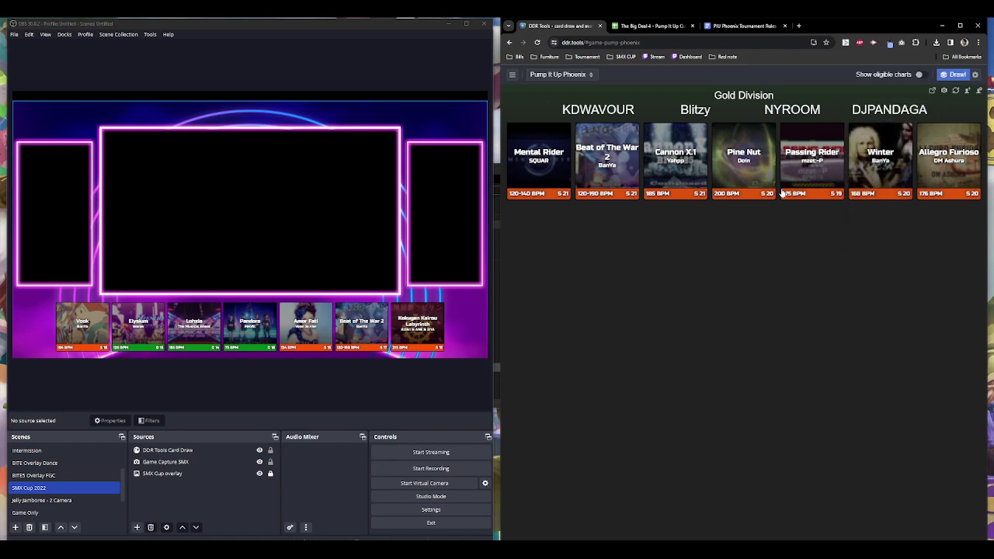
Record KDWAVOUR's veto of Pine Nut and NYROOM's veto of Cannon X.1.
{"action": "left_click", "coordinate": [730, 154]}
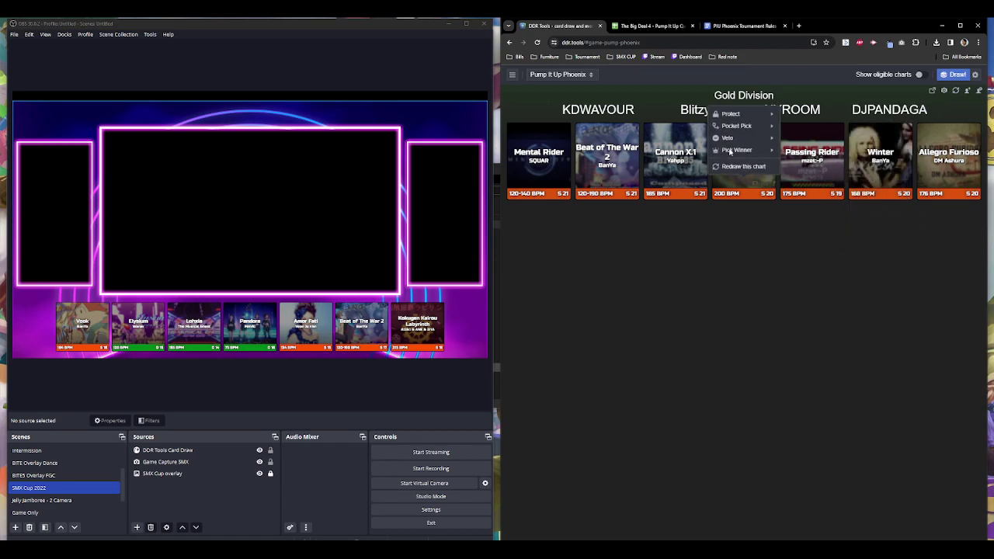
{"action": "left_click", "coordinate": [811, 140]}
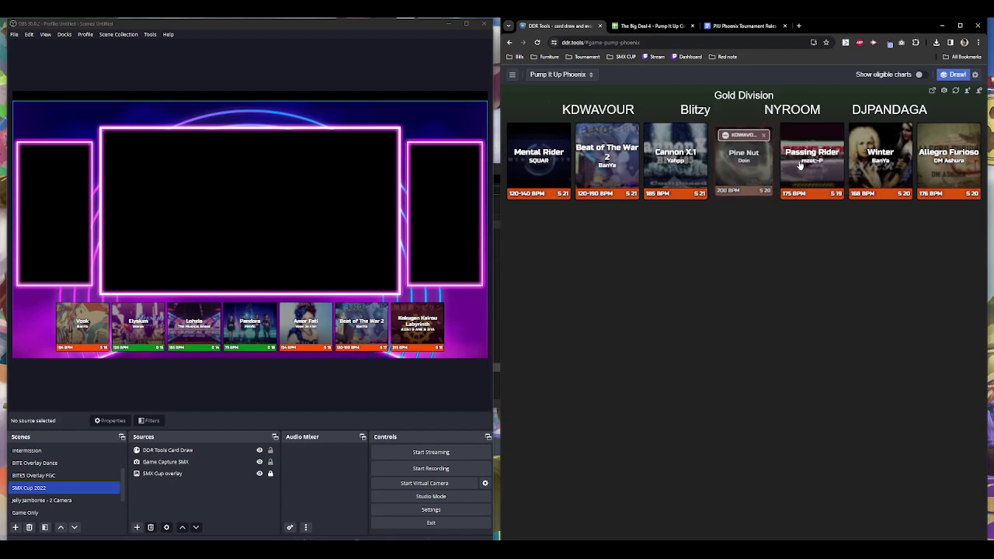
{"action": "left_click", "coordinate": [829, 144]}
{"action": "left_click", "coordinate": [699, 158]}
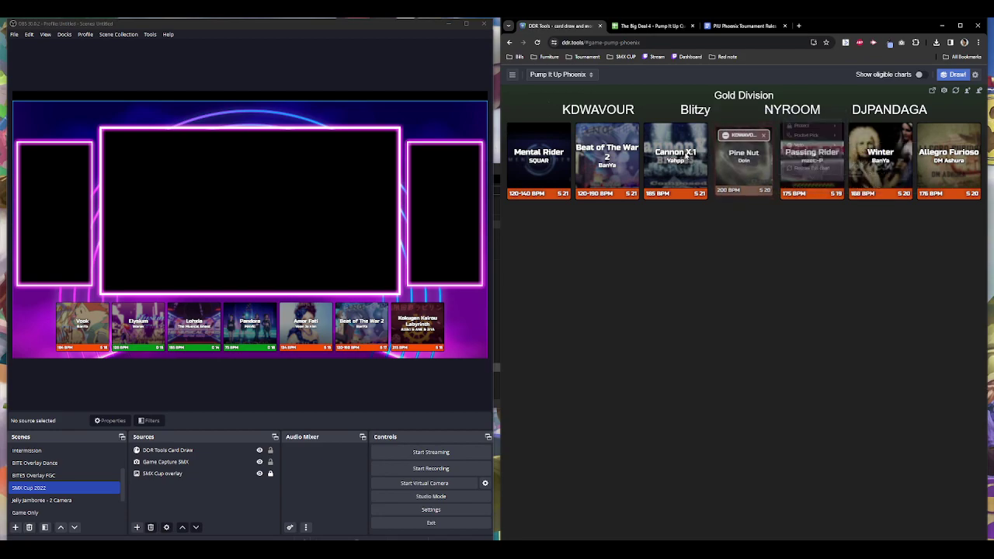
{"action": "left_click", "coordinate": [687, 157]}
{"action": "mouse_move", "coordinate": [690, 157]}
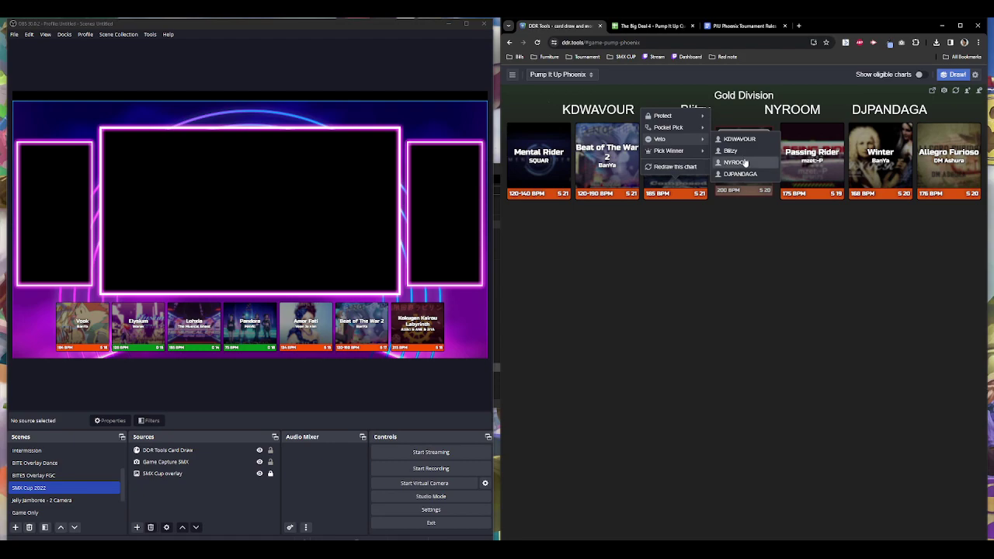
{"action": "left_click", "coordinate": [736, 174]}
Record DJPANDAGA's veto of Winter and Blitzy's veto of Allegro Furioso.
{"action": "left_click", "coordinate": [869, 144]}
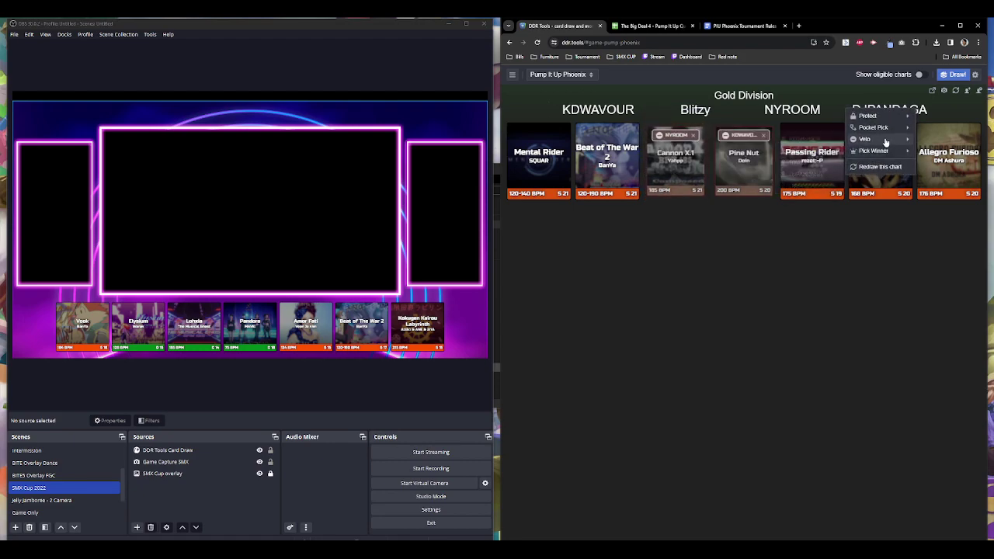
{"action": "mouse_move", "coordinate": [848, 139]}
{"action": "left_click", "coordinate": [806, 173]}
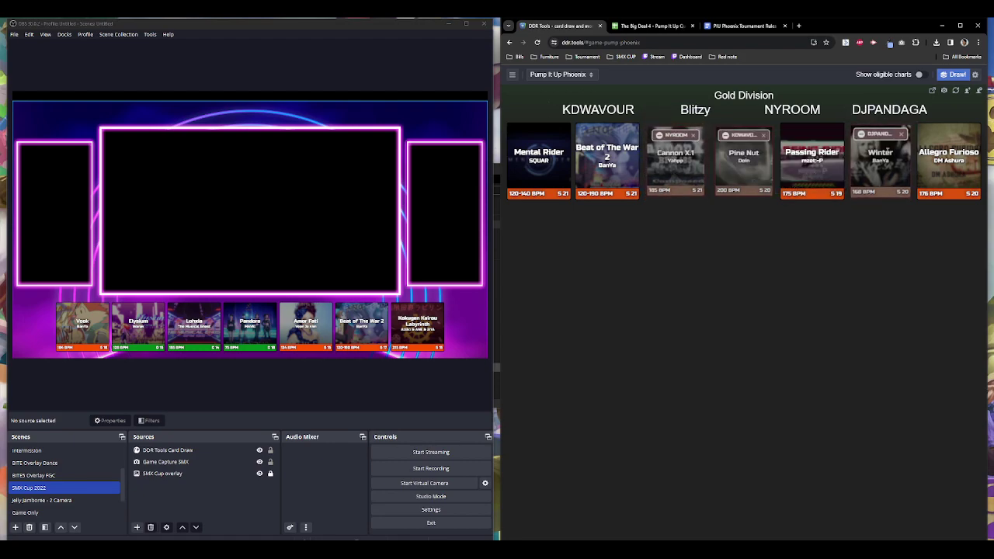
{"action": "left_click", "coordinate": [935, 155]}
{"action": "mouse_move", "coordinate": [934, 141]}
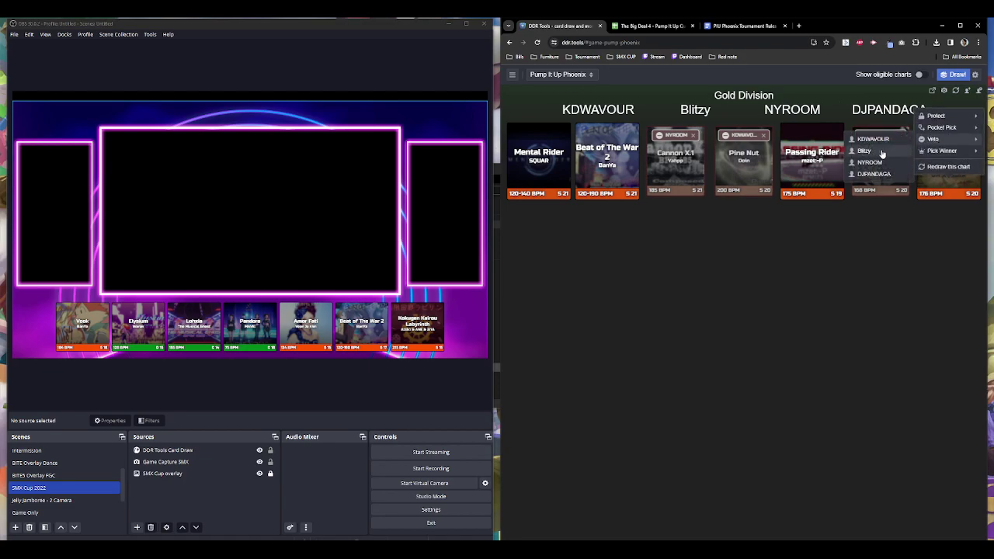
{"action": "left_click", "coordinate": [846, 226]}
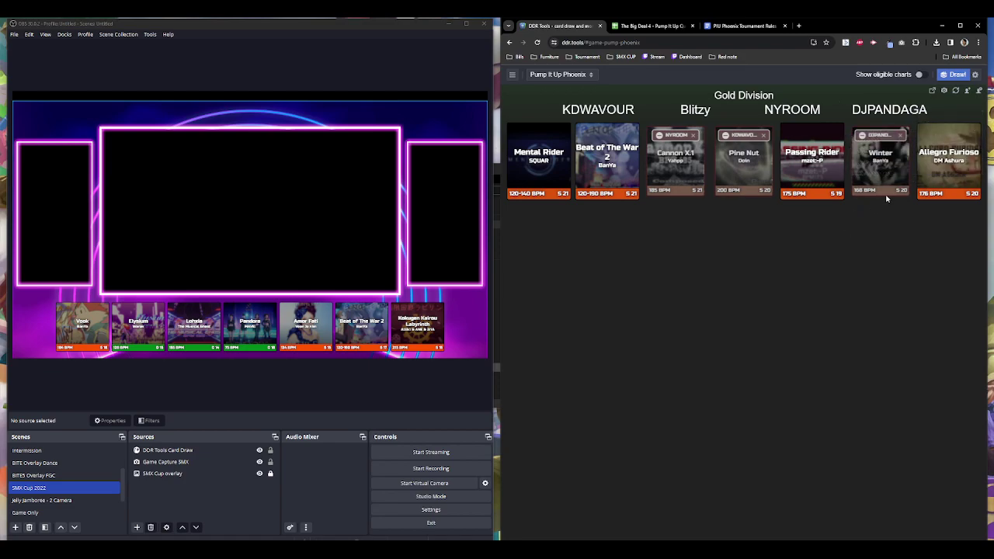
{"action": "left_click", "coordinate": [926, 154]}
{"action": "mouse_move", "coordinate": [933, 139]}
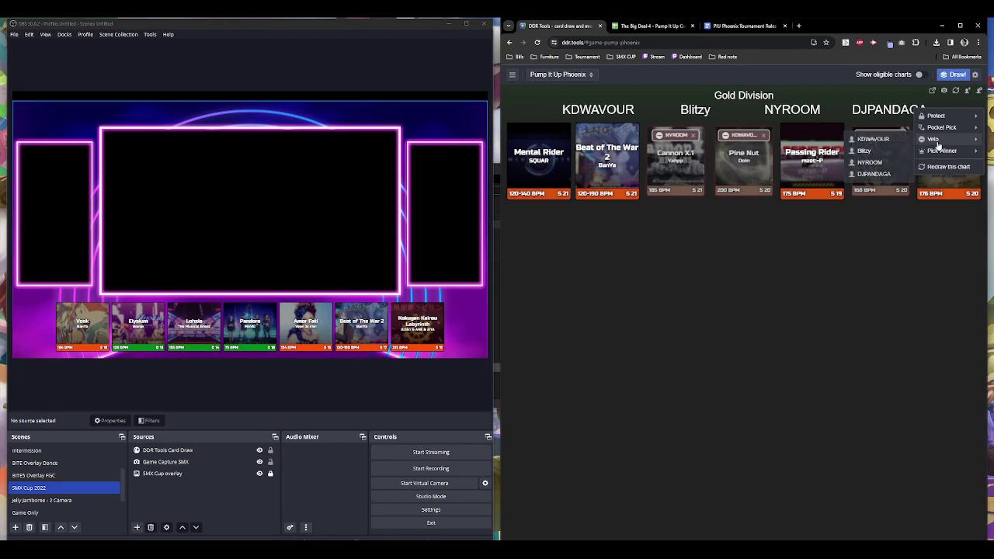
{"action": "left_click", "coordinate": [888, 150]}
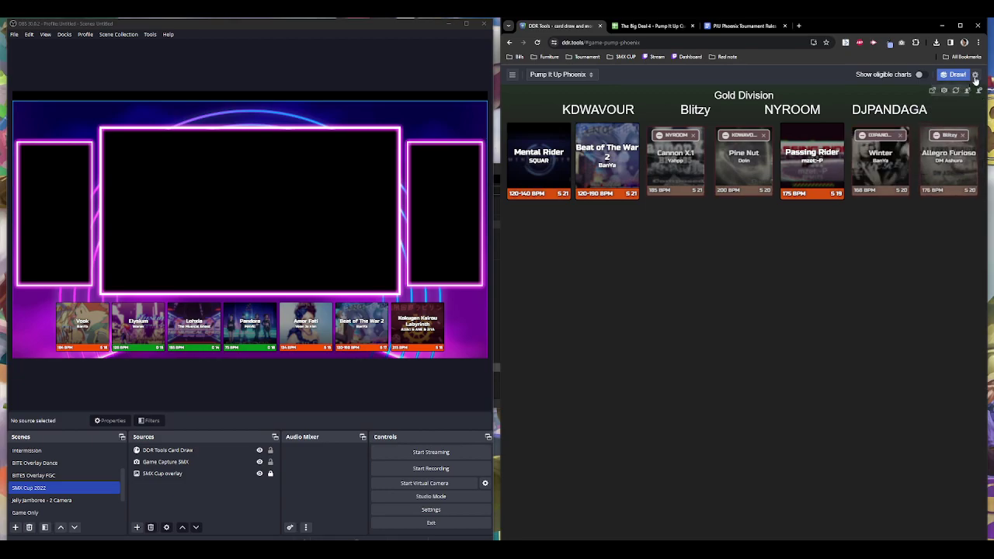
Check the draw settings and draw a fresh set of seven charts.
{"action": "left_click", "coordinate": [975, 76]}
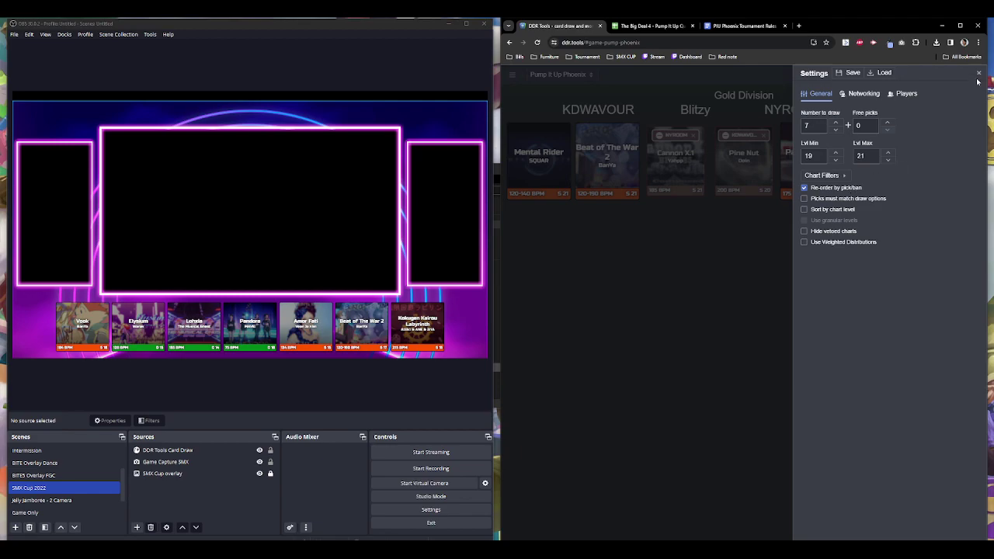
{"action": "left_click", "coordinate": [978, 73]}
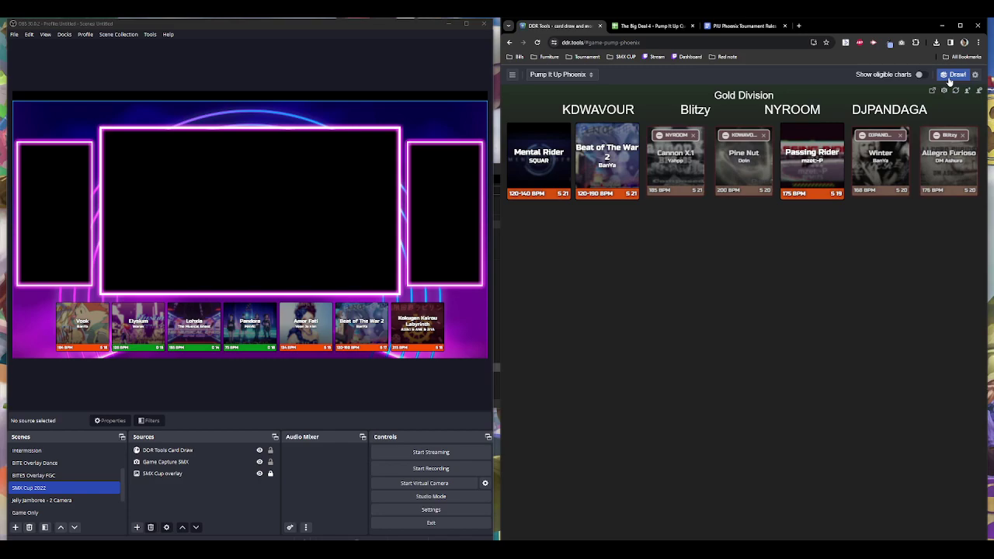
{"action": "left_click", "coordinate": [955, 75]}
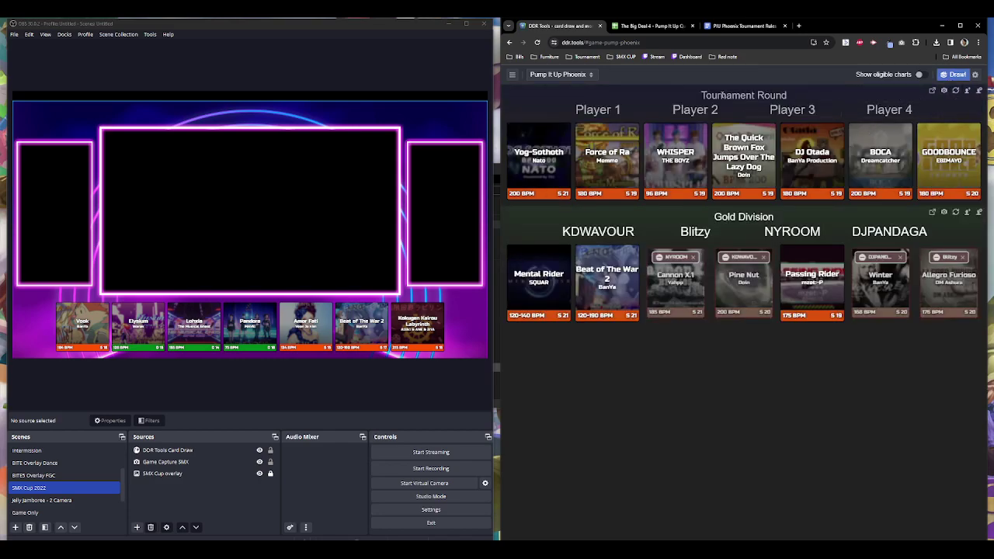
{"action": "left_click", "coordinate": [597, 110]}
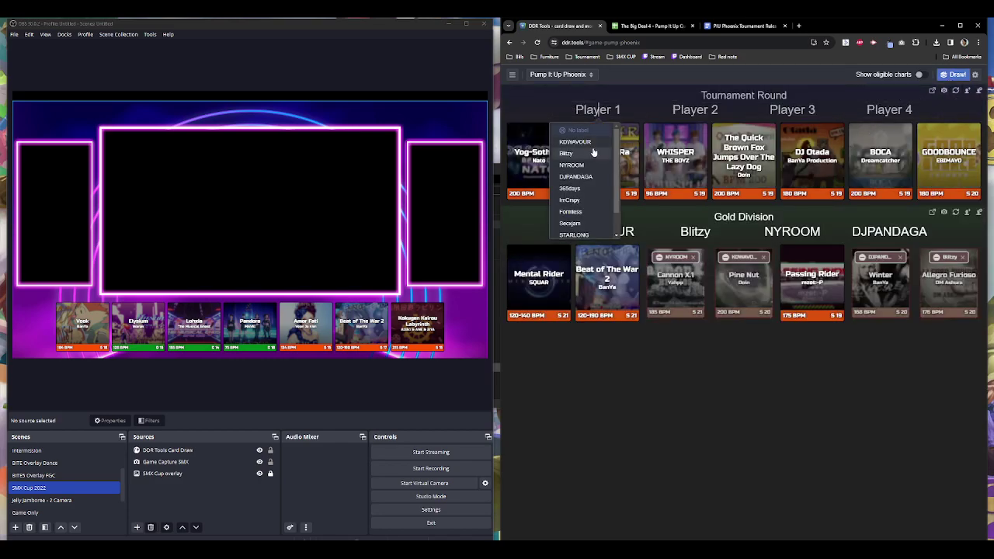
{"action": "left_click", "coordinate": [575, 141]}
{"action": "left_click", "coordinate": [696, 109]}
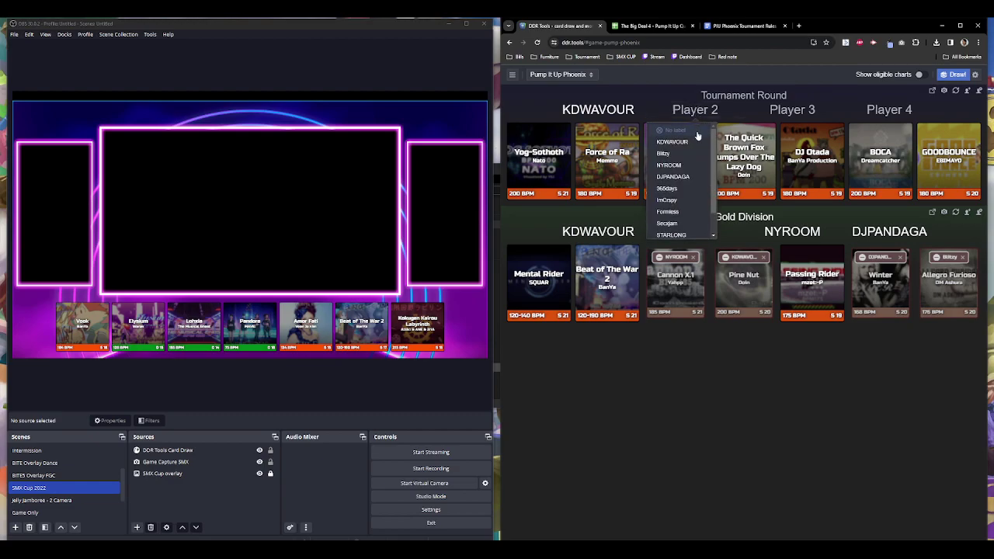
{"action": "left_click", "coordinate": [663, 153]}
{"action": "left_click", "coordinate": [792, 109]}
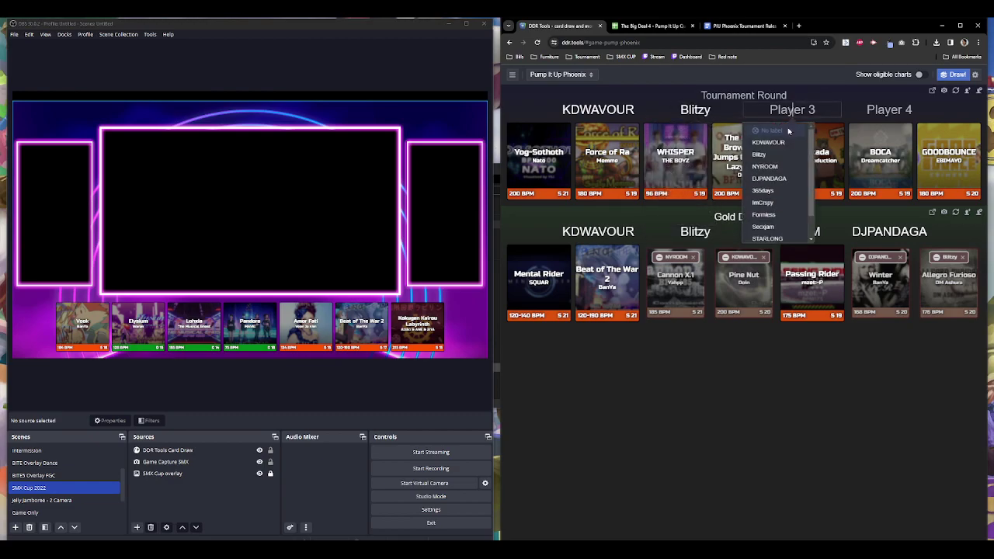
{"action": "left_click", "coordinate": [767, 166]}
{"action": "left_click", "coordinate": [890, 110]}
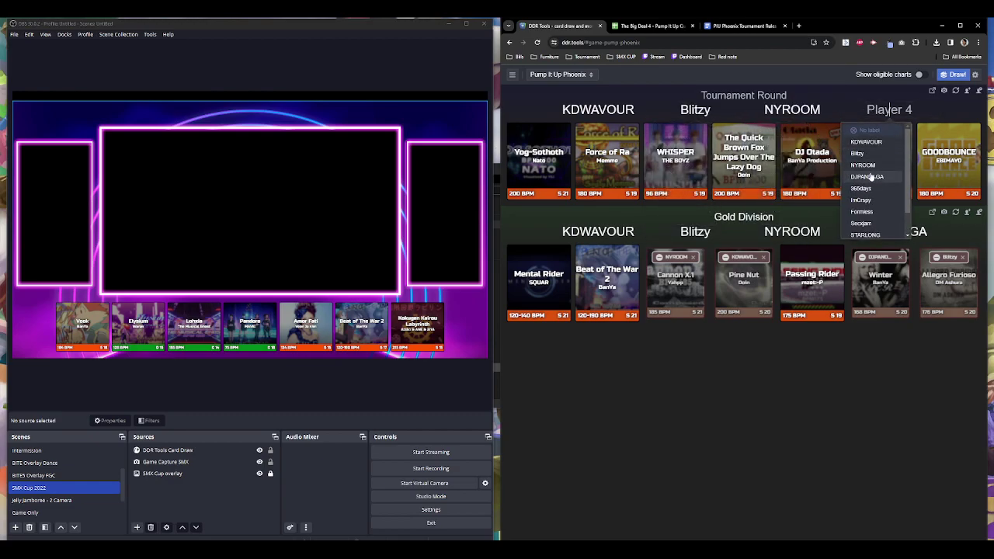
{"action": "left_click", "coordinate": [870, 177]}
{"action": "left_click", "coordinate": [738, 95]}
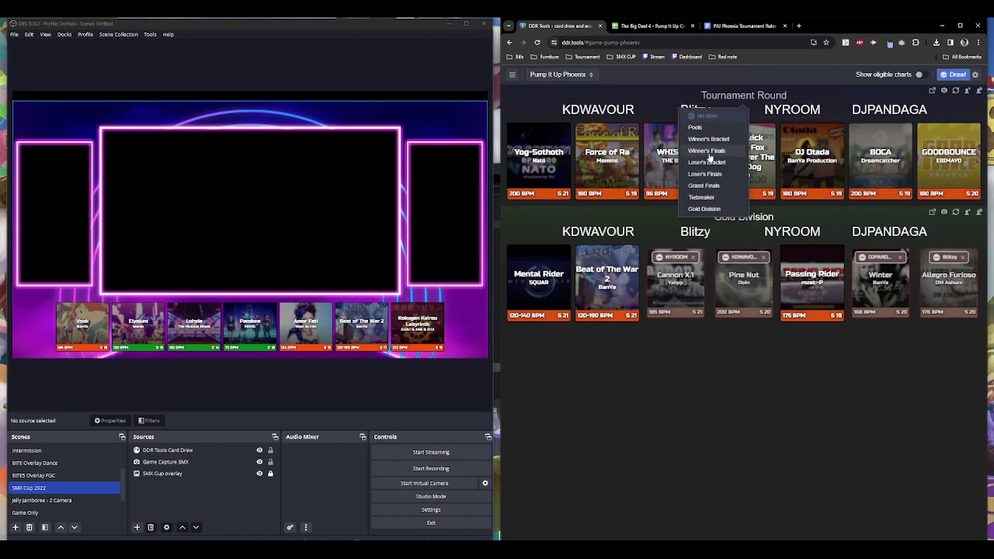
{"action": "left_click", "coordinate": [704, 209]}
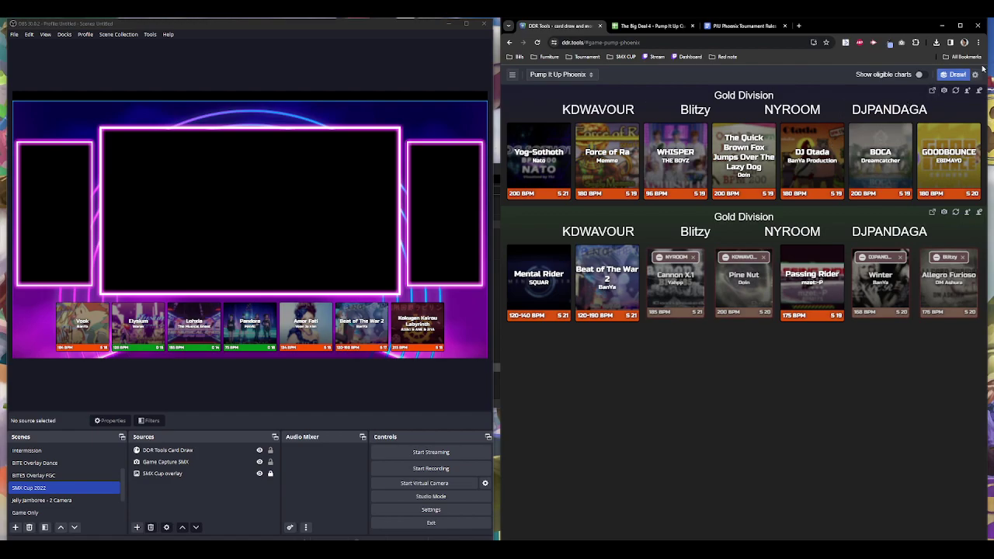
Veto WHISPER for KDWAVOUR and DJ Otada for NYROOM.
{"action": "left_click", "coordinate": [976, 75]}
{"action": "left_click", "coordinate": [689, 146]}
{"action": "mouse_move", "coordinate": [705, 144]}
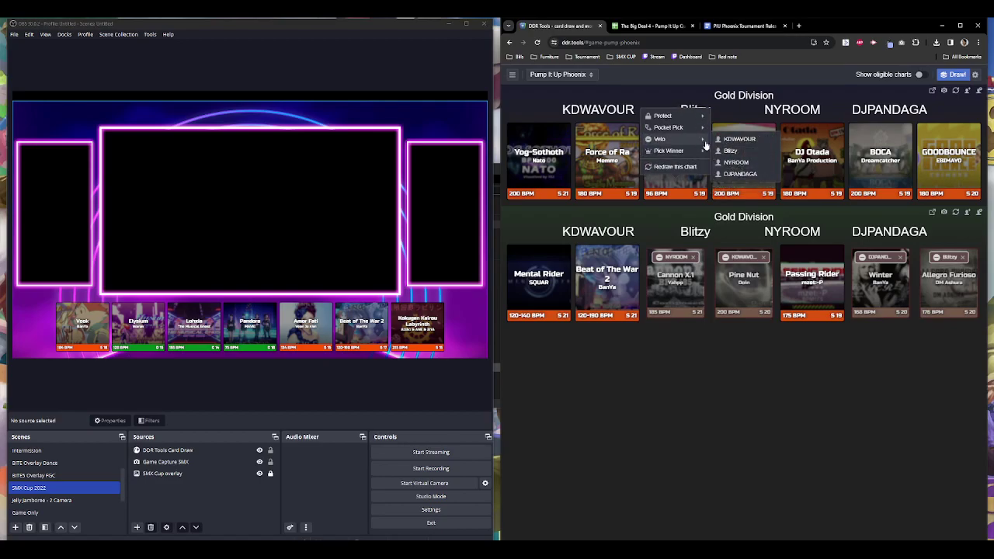
{"action": "left_click", "coordinate": [738, 139]}
{"action": "left_click", "coordinate": [735, 152]}
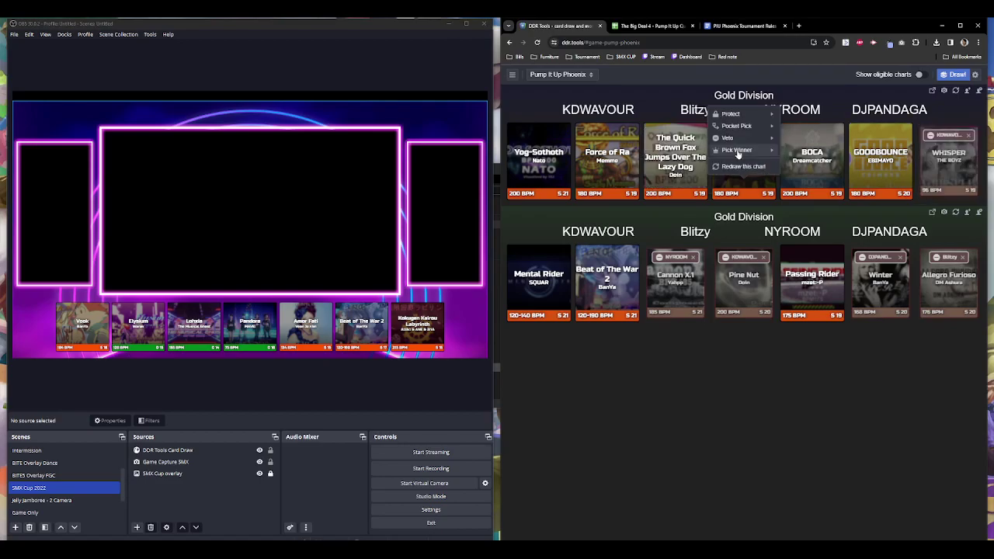
{"action": "mouse_move", "coordinate": [741, 152]}
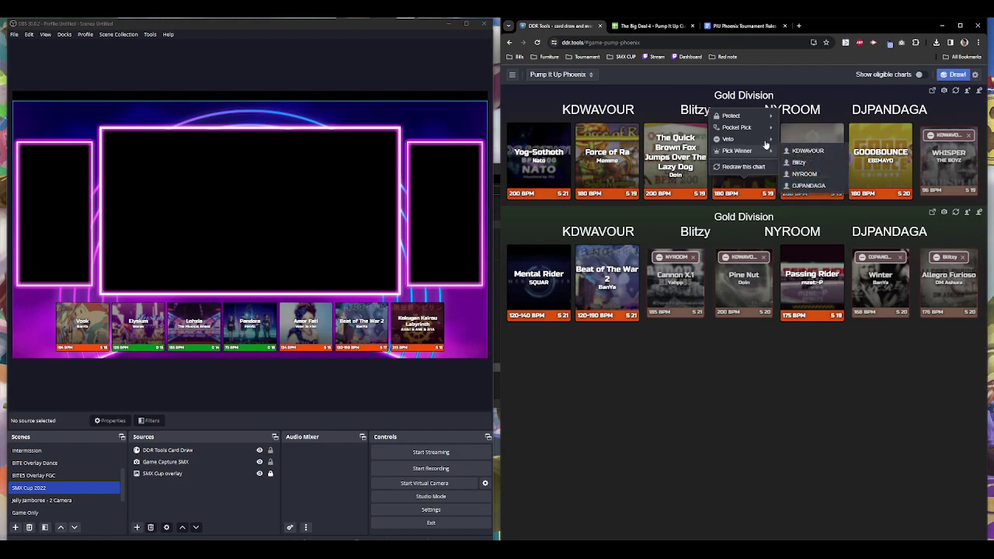
{"action": "mouse_move", "coordinate": [765, 140]}
{"action": "left_click", "coordinate": [807, 162]}
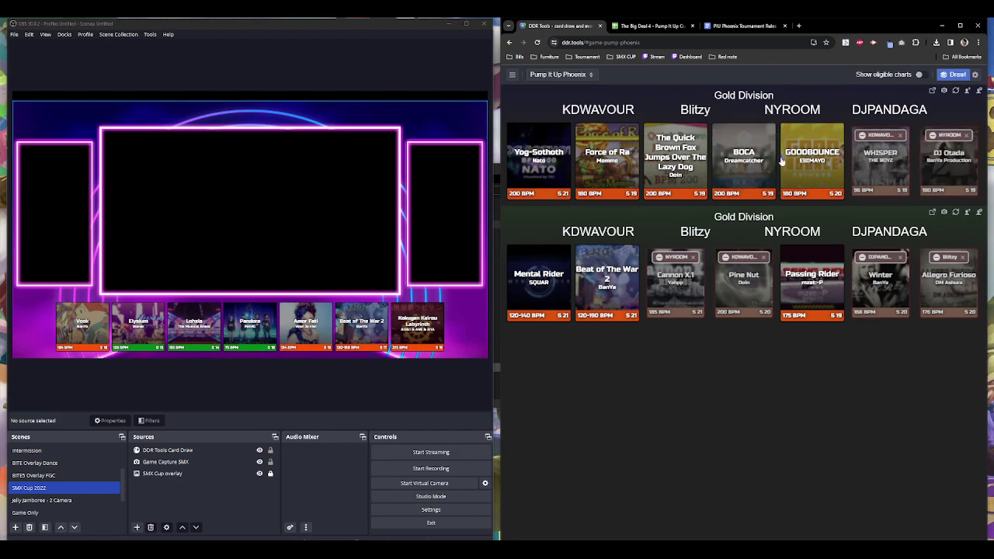
Veto GOODBOUNCE for DJPANDAGA and BOCA for Blitzy.
{"action": "left_click", "coordinate": [744, 157]}
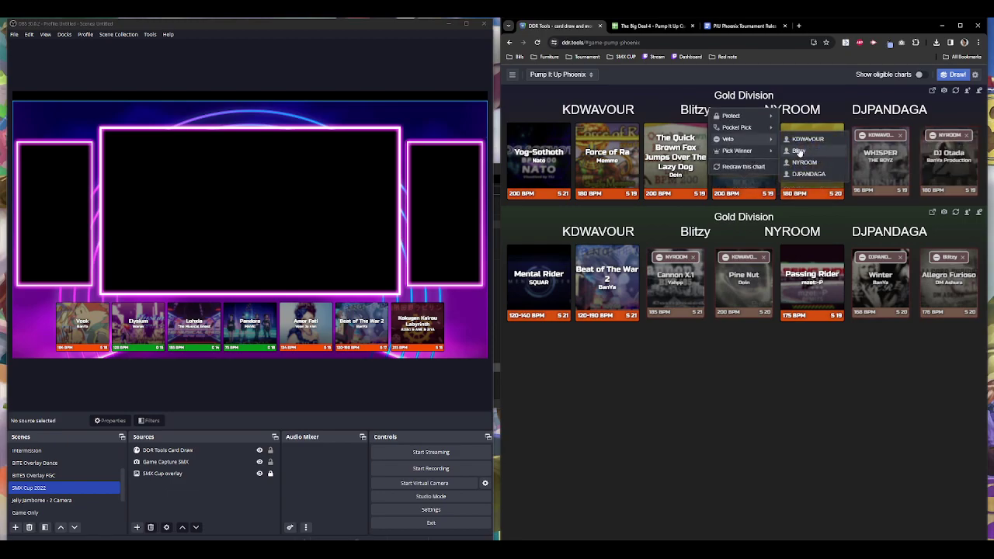
{"action": "left_click", "coordinate": [808, 174]}
{"action": "left_click", "coordinate": [763, 153]}
{"action": "mouse_move", "coordinate": [766, 152]}
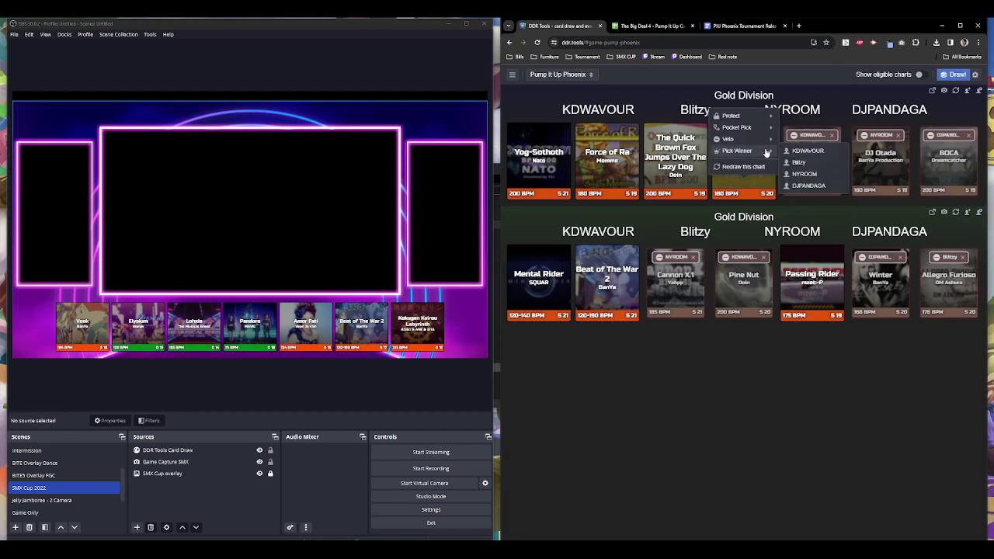
{"action": "left_click", "coordinate": [808, 186]}
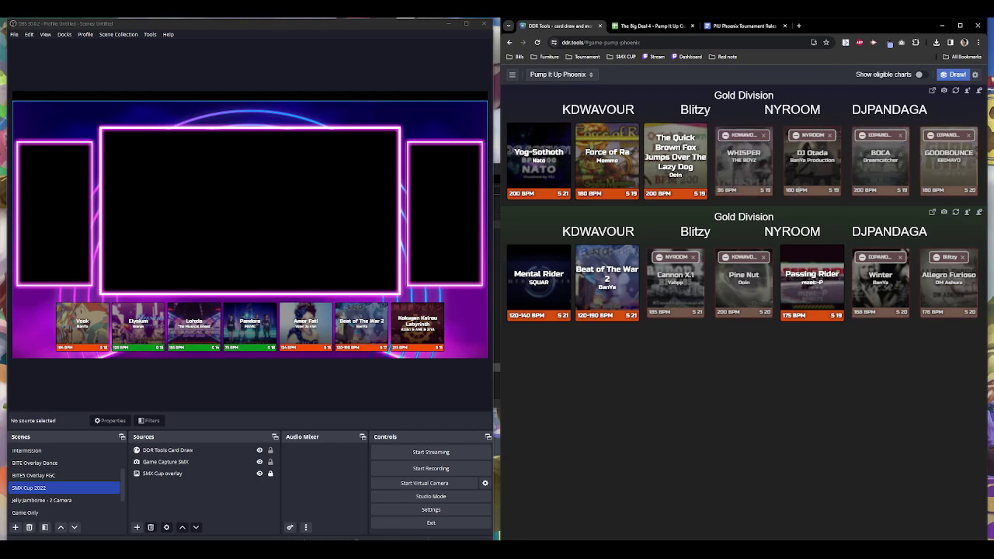
{"action": "left_click", "coordinate": [898, 147]}
{"action": "mouse_move", "coordinate": [894, 149]}
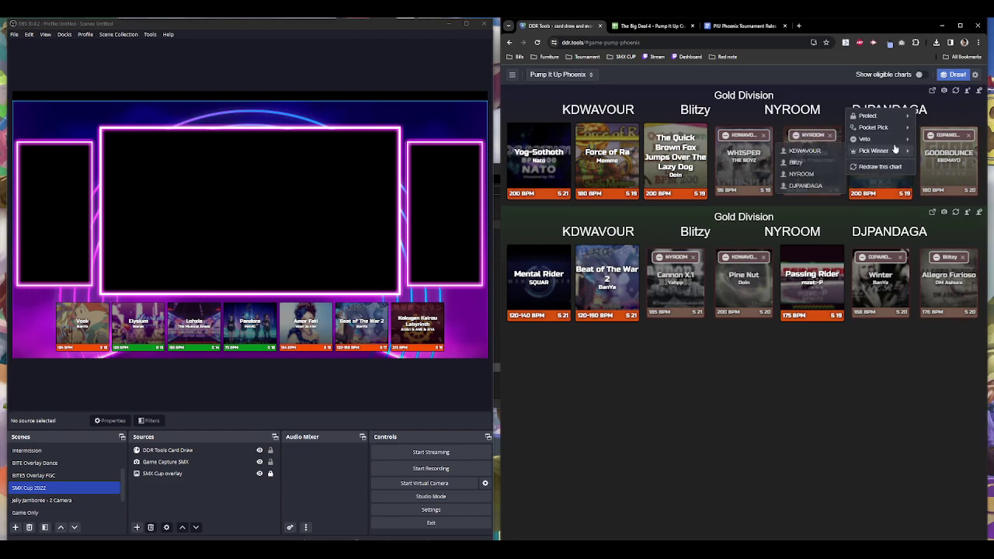
{"action": "left_click", "coordinate": [806, 162]}
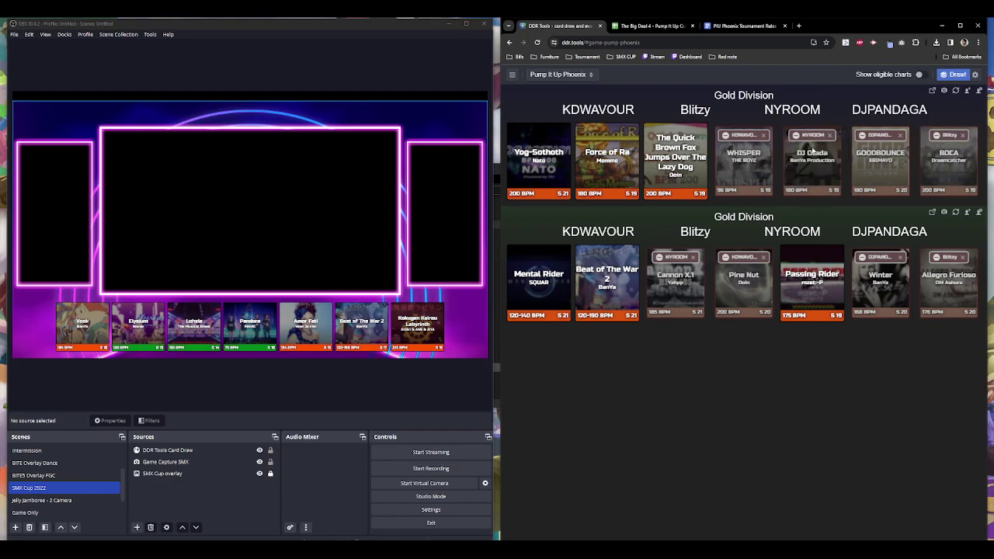
Send the vetoed Gold Division draw to the stream and select the OBS Card Draw source.
{"action": "left_click", "coordinate": [933, 92]}
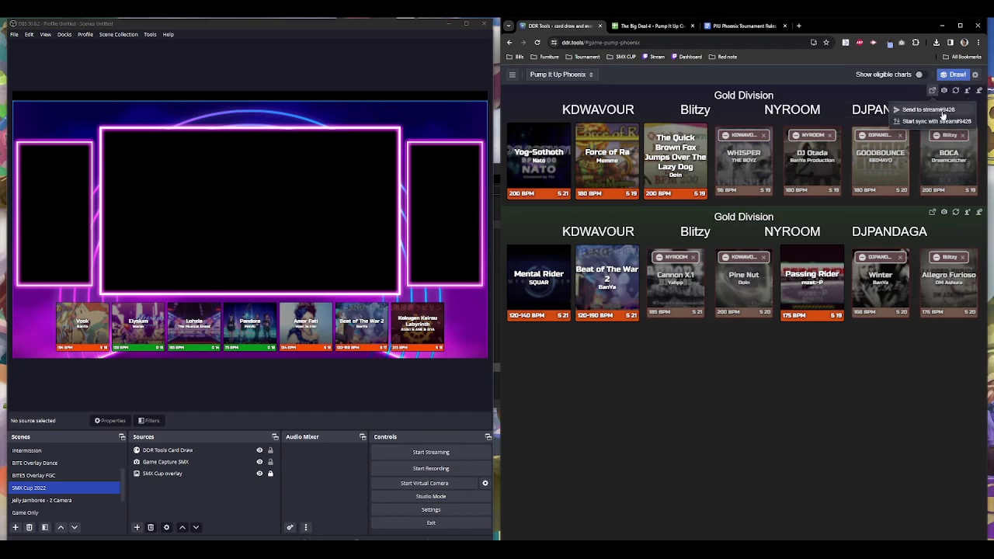
{"action": "left_click", "coordinate": [942, 111]}
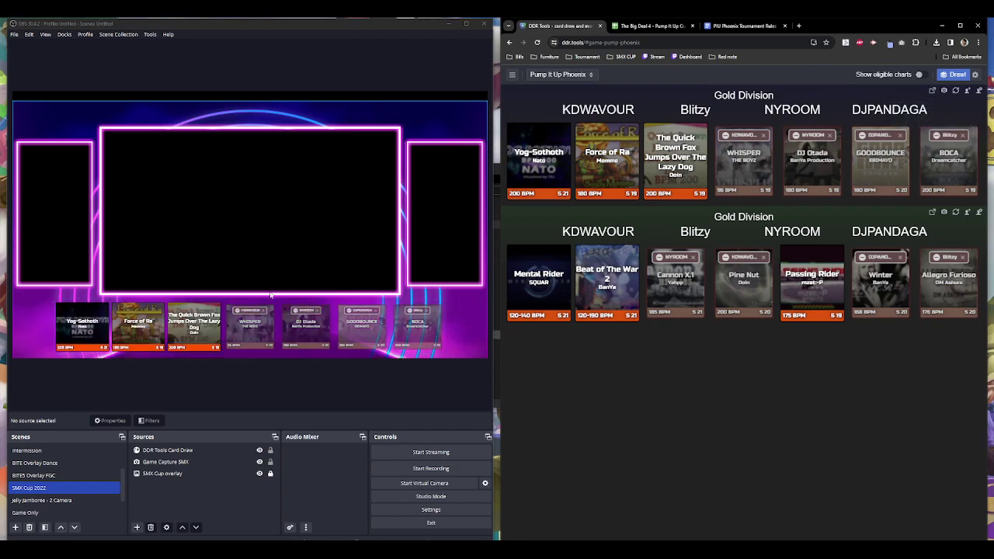
{"action": "left_click", "coordinate": [288, 337]}
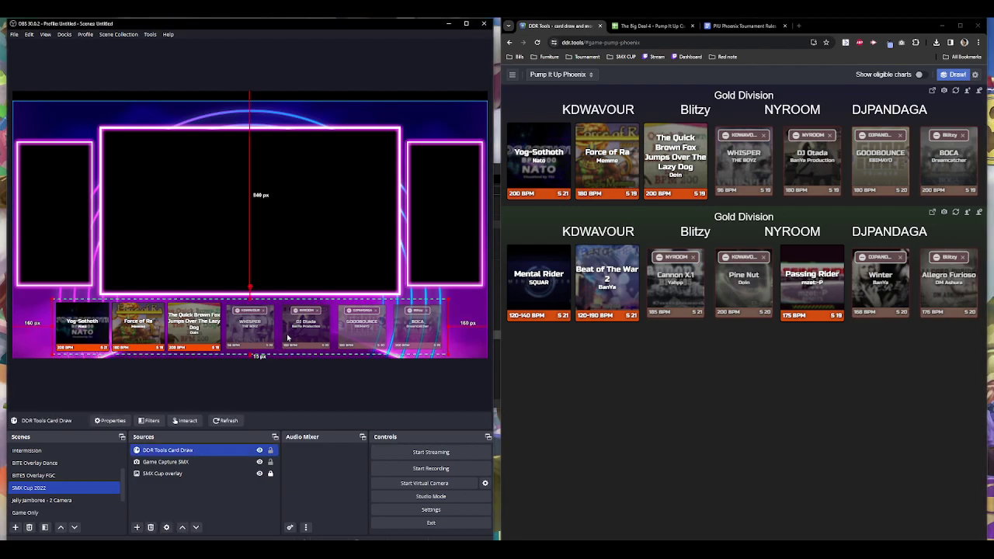
{"action": "left_click", "coordinate": [886, 209]}
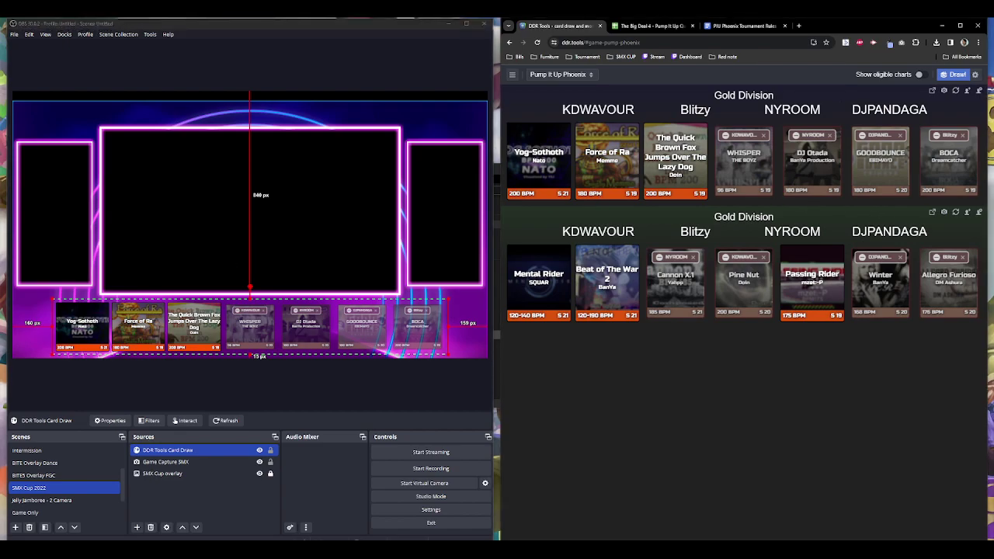
Close the settings panel inside the DDR Tools Card Draw's Interact window, leaving three charts full size.
{"action": "left_click", "coordinate": [184, 420]}
{"action": "mouse_move", "coordinate": [83, 187]}
{"action": "left_mouse_down"}
{"action": "mouse_move", "coordinate": [166, 144]}
{"action": "mouse_move", "coordinate": [236, 159]}
{"action": "mouse_move", "coordinate": [246, 177]}
{"action": "left_mouse_up"}
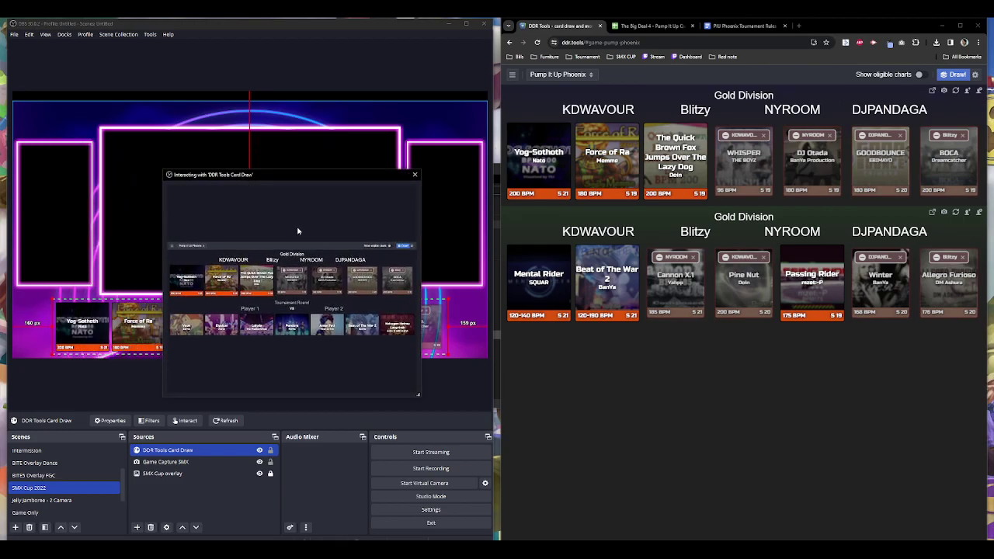
{"action": "left_click", "coordinate": [411, 246]}
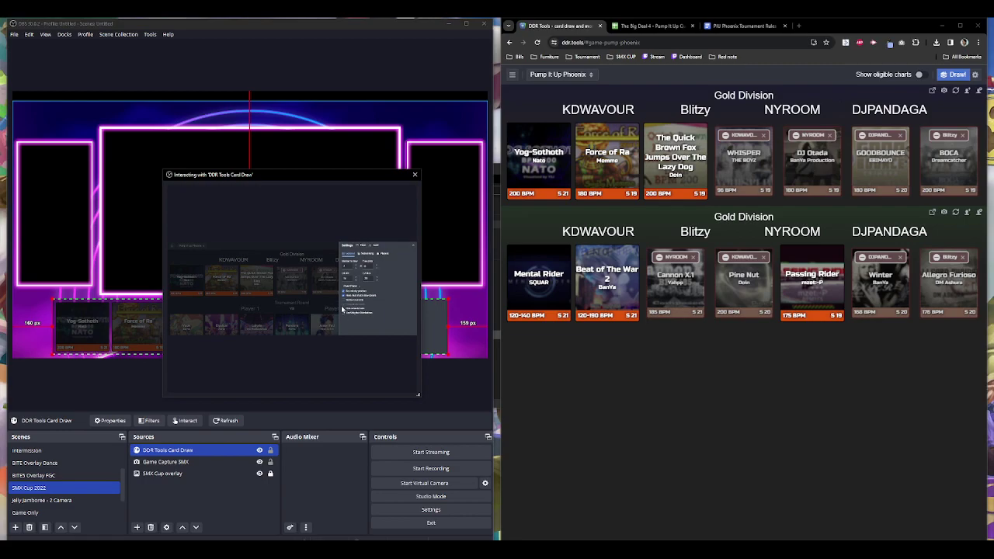
{"action": "left_click", "coordinate": [346, 311]}
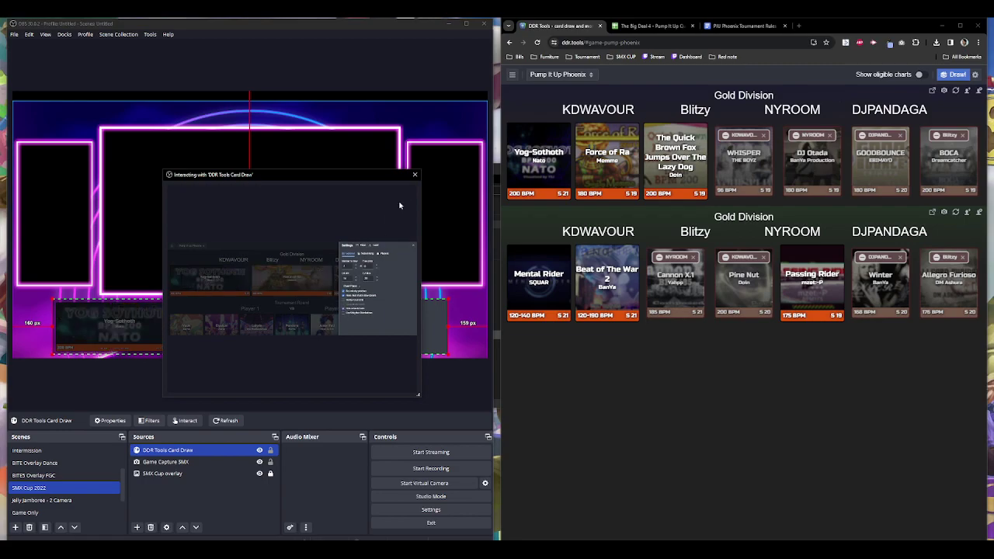
{"action": "left_click", "coordinate": [415, 175]}
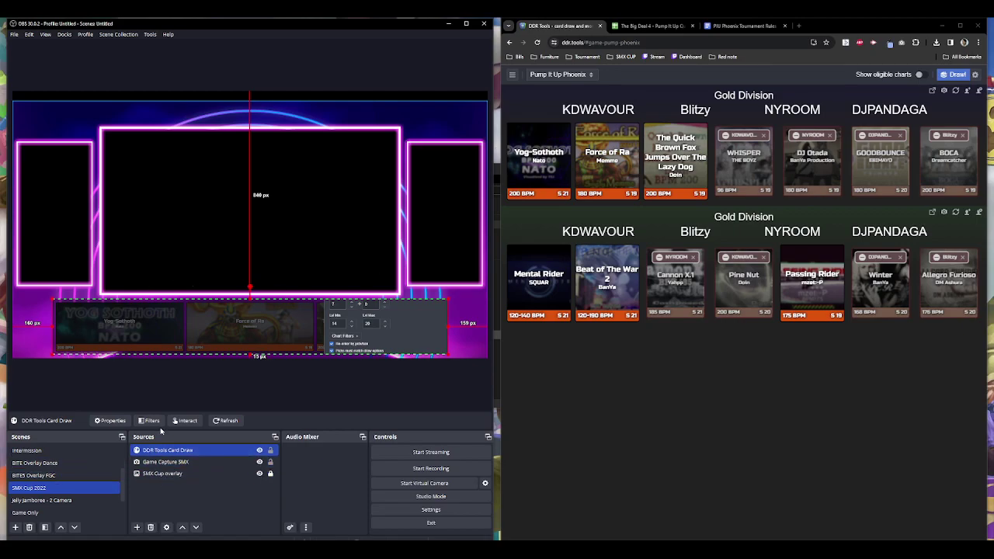
{"action": "left_click", "coordinate": [184, 420]}
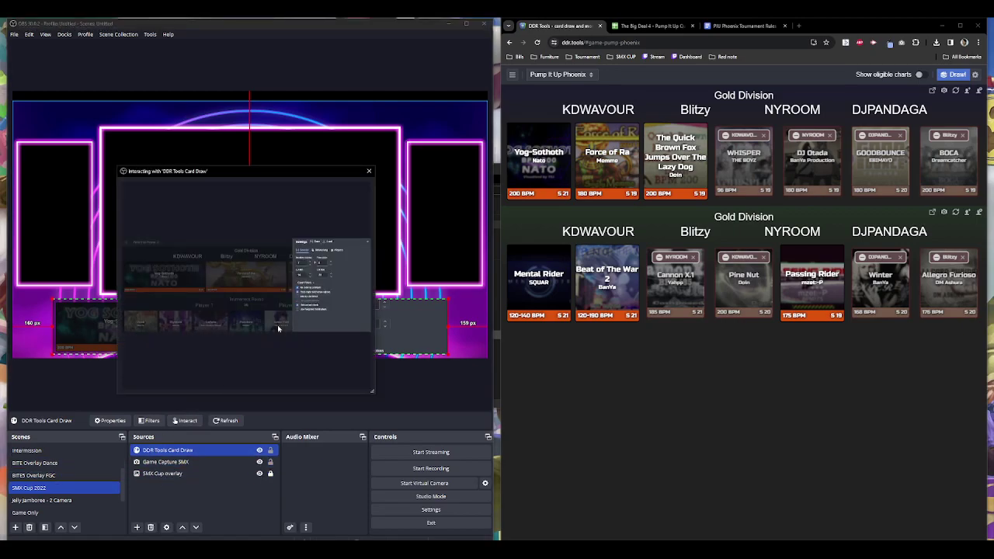
{"action": "left_click", "coordinate": [368, 245]}
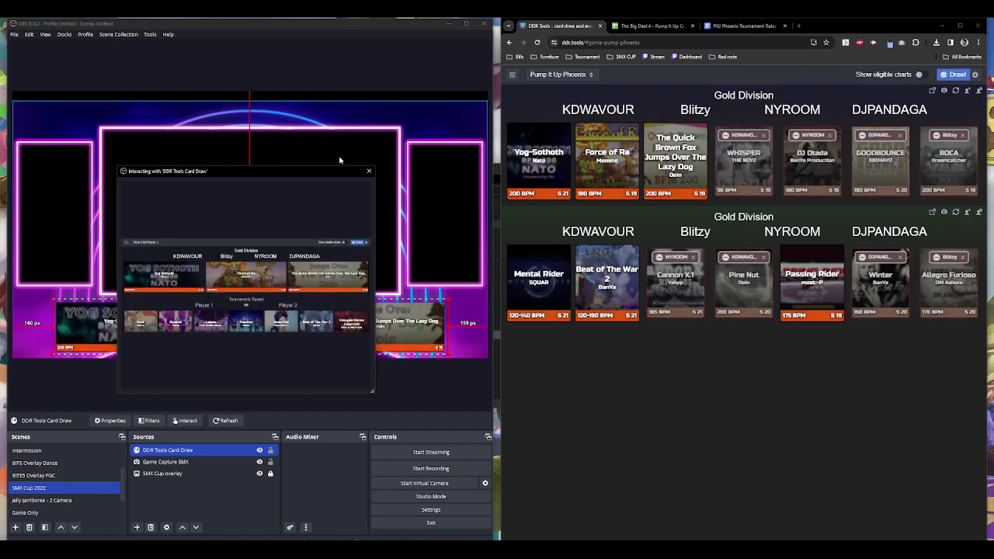
{"action": "mouse_move", "coordinate": [333, 175]}
{"action": "left_mouse_down"}
{"action": "mouse_move", "coordinate": [255, 195]}
{"action": "mouse_move", "coordinate": [30, 195]}
{"action": "left_mouse_up"}
{"action": "left_click", "coordinate": [64, 188]}
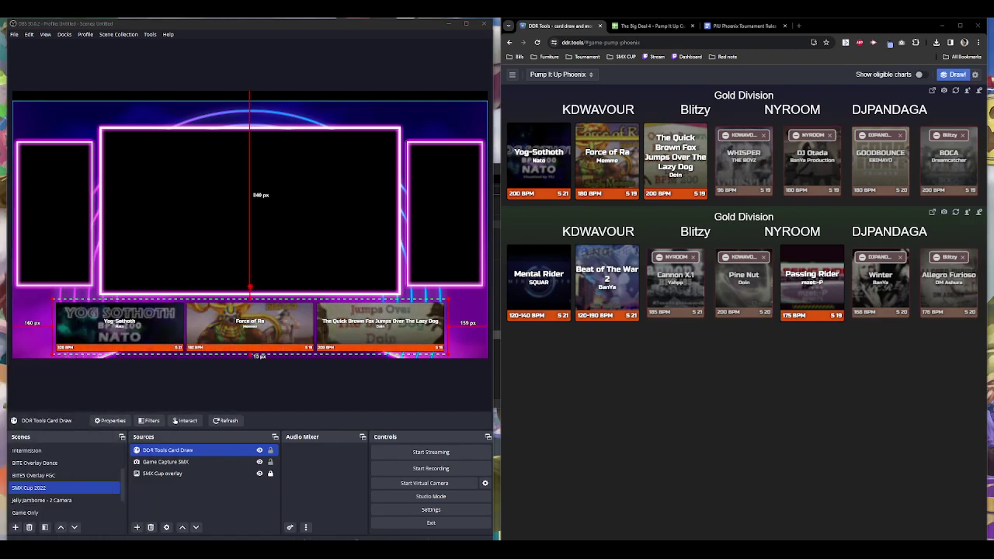
Change the card-draw source's width from 1600 to 1200 and move it under the main frame.
{"action": "double_click", "coordinate": [208, 457]}
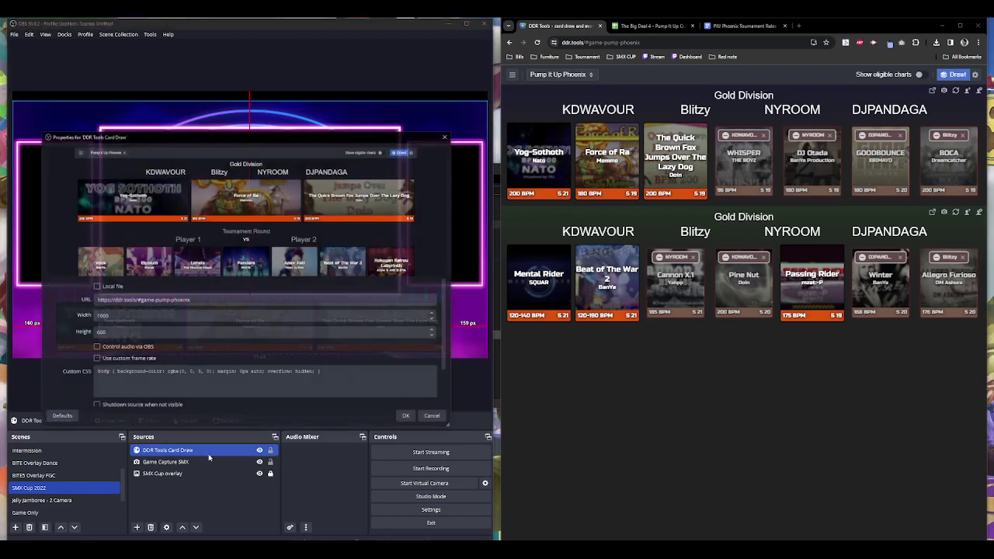
{"action": "double_click", "coordinate": [138, 314]}
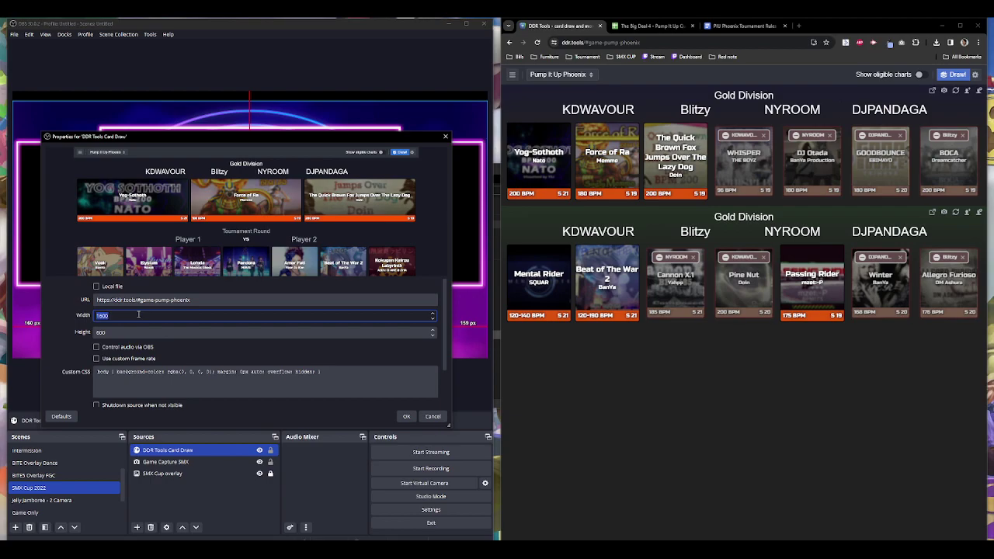
{"action": "type", "text": "1200"}
{"action": "key", "text": "Return"}
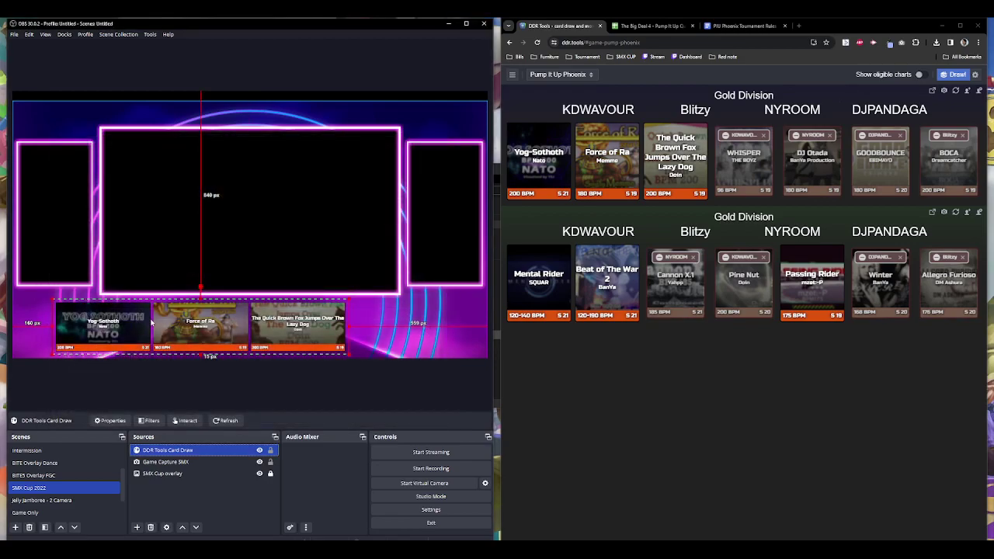
{"action": "left_click_drag", "start_coordinate": [151, 321], "coordinate": [208, 320]}
Center the card strip horizontally on the canvas.
{"action": "right_click", "coordinate": [208, 321]}
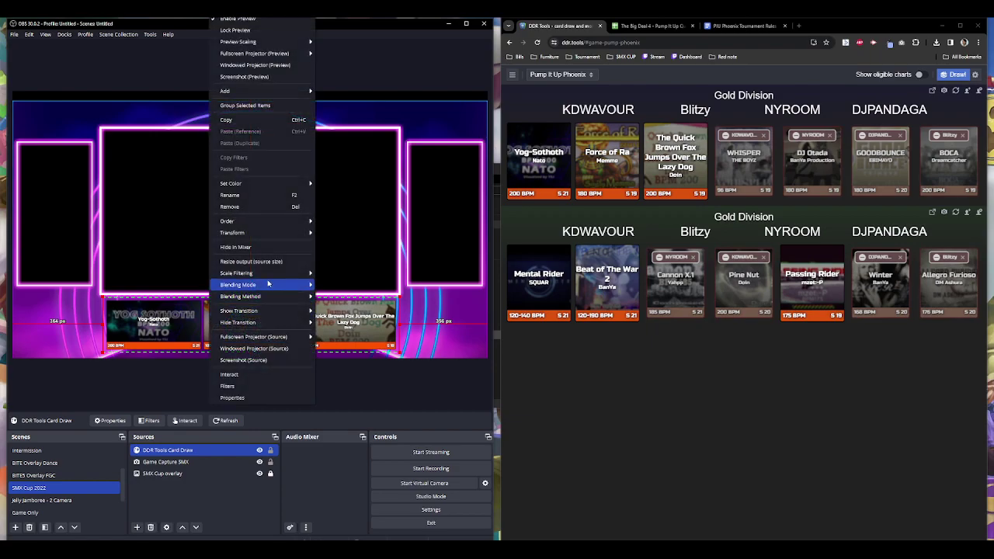
{"action": "mouse_move", "coordinate": [289, 233]}
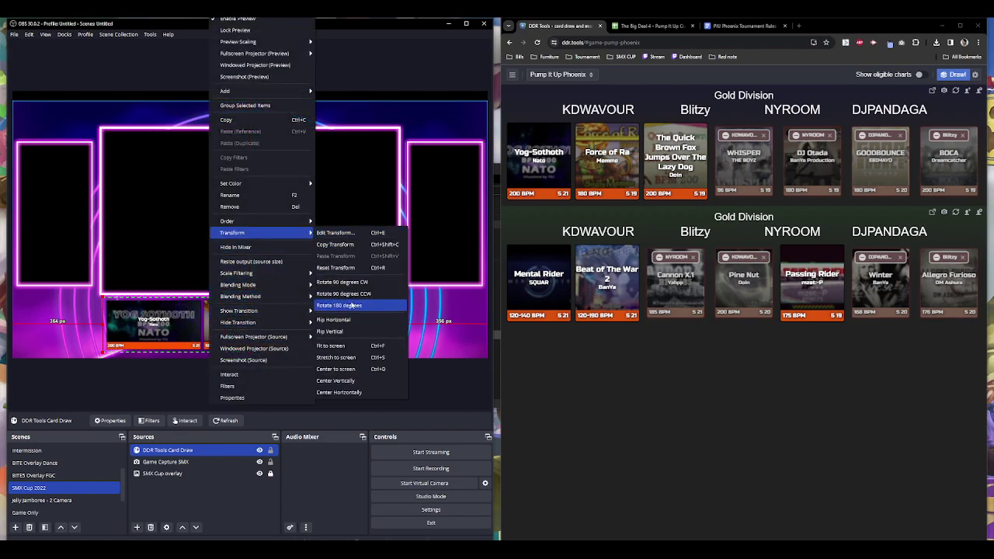
{"action": "left_click", "coordinate": [352, 394]}
{"action": "left_click", "coordinate": [364, 398]}
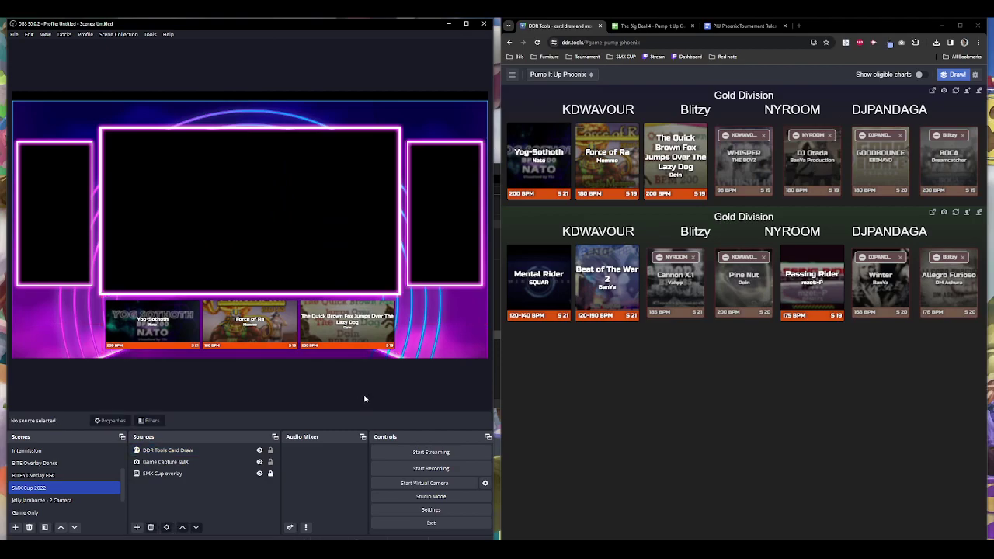
Nudge the card strip down slightly with the arrow key.
{"action": "left_click", "coordinate": [330, 331]}
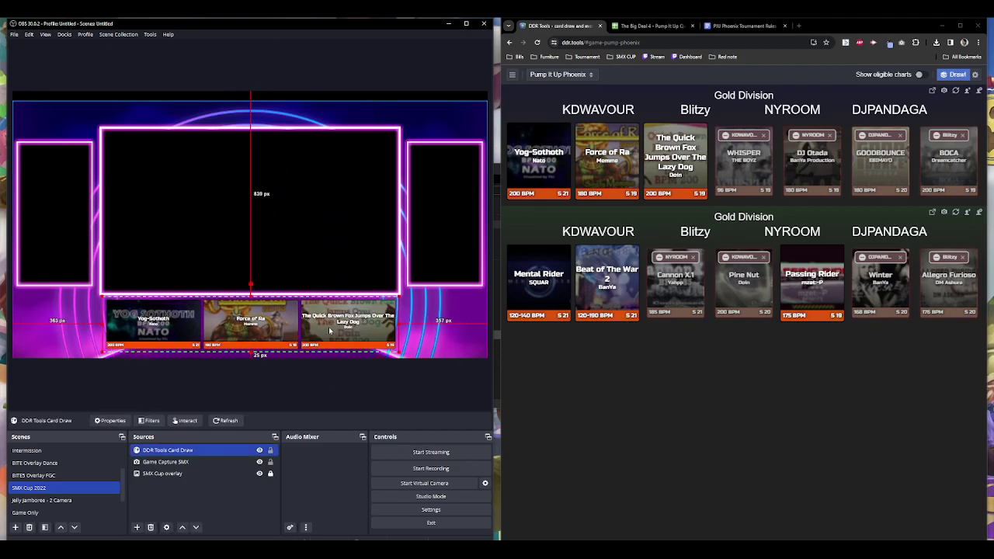
{"action": "key", "text": "Down"}
{"action": "key", "text": "Down"}
{"action": "key", "text": "Down"}
{"action": "key", "text": "Down"}
{"action": "key", "text": "Down"}
{"action": "key", "text": "Down"}
{"action": "left_click", "coordinate": [366, 380]}
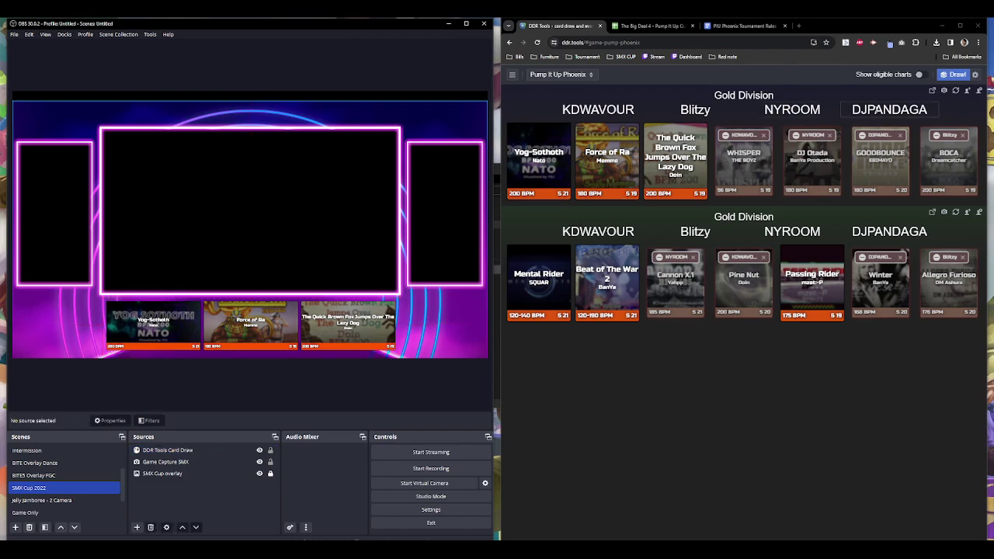
Copy the DDR Tools Card Draw source and paste a duplicate into the scene.
{"action": "left_click", "coordinate": [191, 450]}
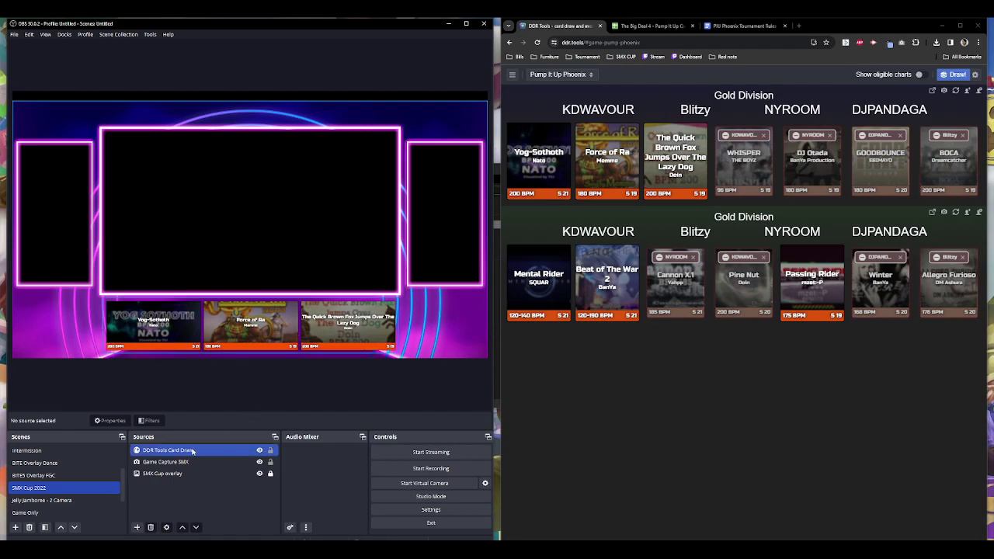
{"action": "right_click", "coordinate": [192, 452]}
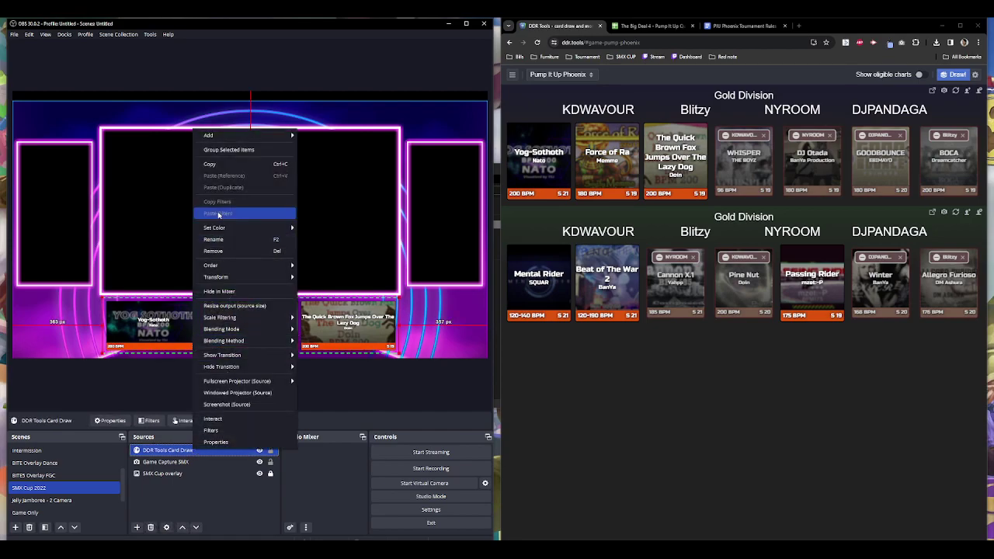
{"action": "left_click", "coordinate": [220, 166]}
{"action": "left_click", "coordinate": [157, 506]}
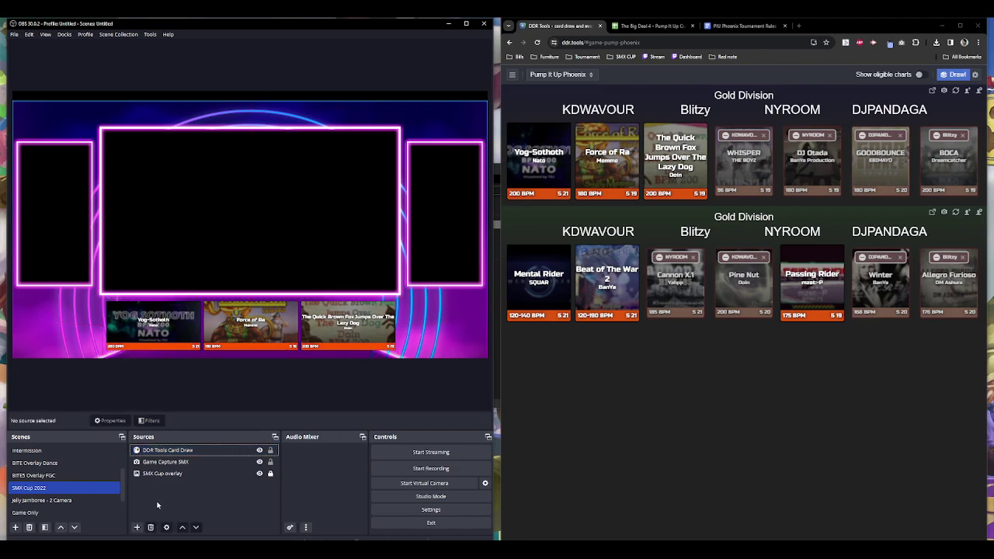
{"action": "key", "text": "ctrl+v"}
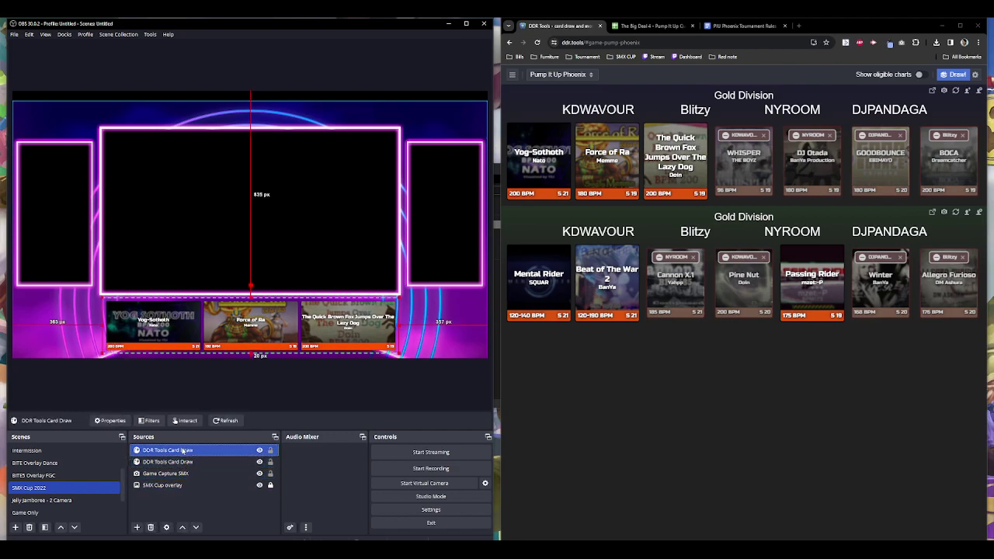
Move the duplicate up and crop away the song cards and Gold Division title, leaving the player names.
{"action": "left_click_drag", "start_coordinate": [227, 337], "coordinate": [263, 180]}
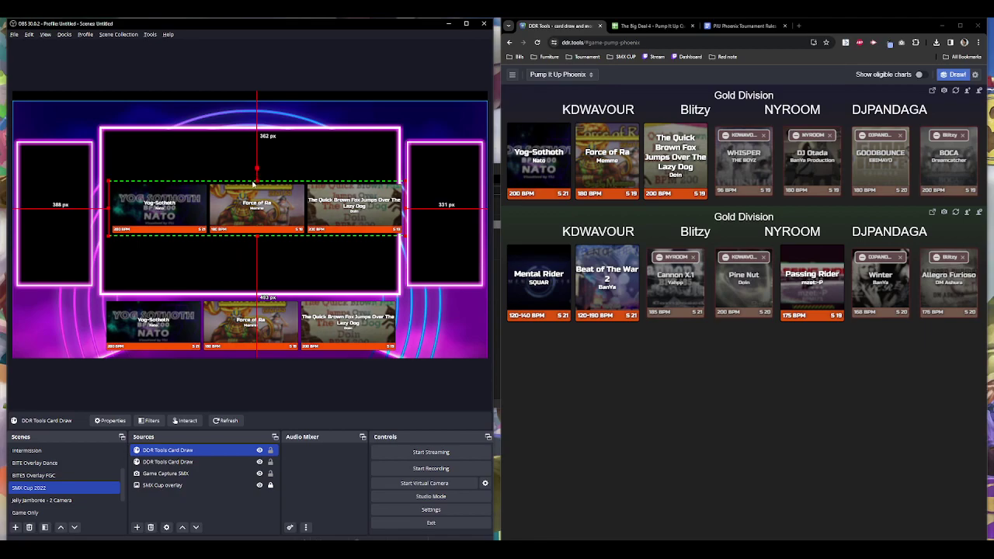
{"action": "left_click_drag", "start_coordinate": [256, 181], "coordinate": [261, 157]}
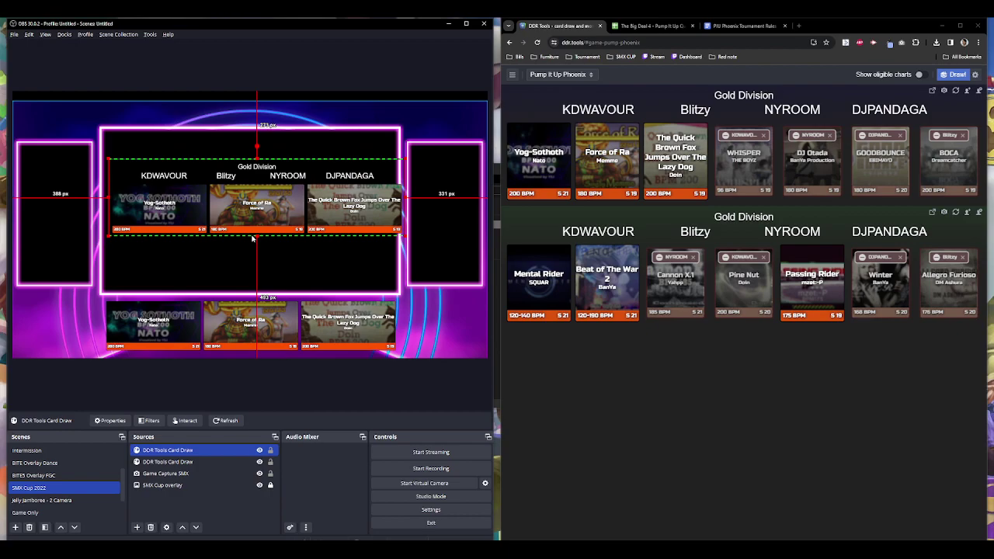
{"action": "left_click_drag", "start_coordinate": [258, 236], "coordinate": [214, 125]}
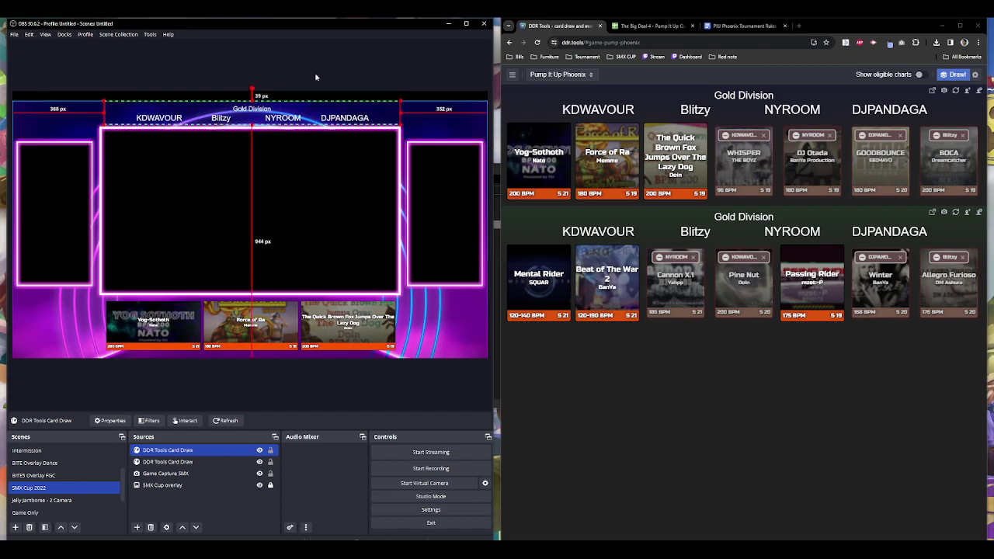
{"action": "left_click", "coordinate": [332, 60]}
{"action": "left_click", "coordinate": [251, 115]}
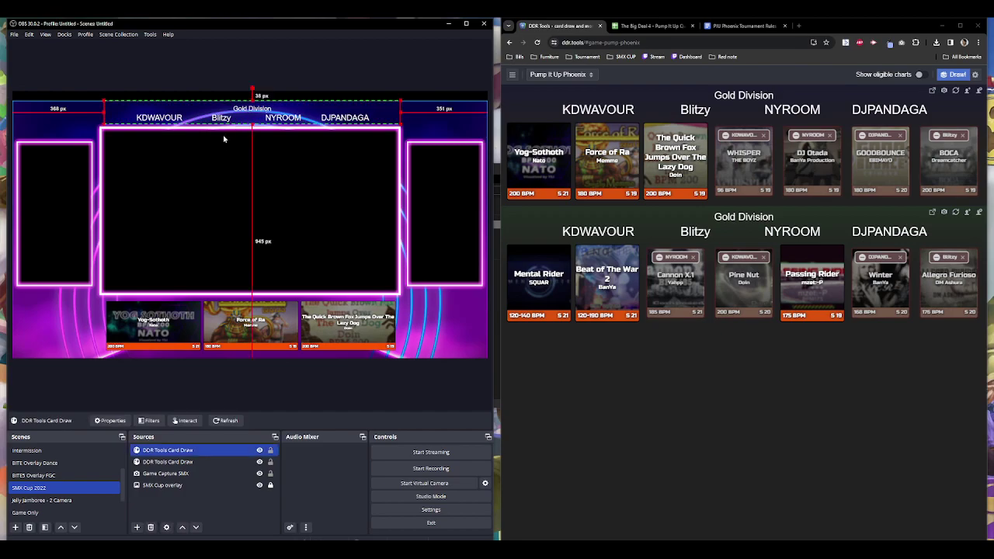
{"action": "left_click", "coordinate": [252, 99]}
{"action": "left_click", "coordinate": [264, 107]}
{"action": "left_click_drag", "start_coordinate": [252, 99], "coordinate": [252, 112]}
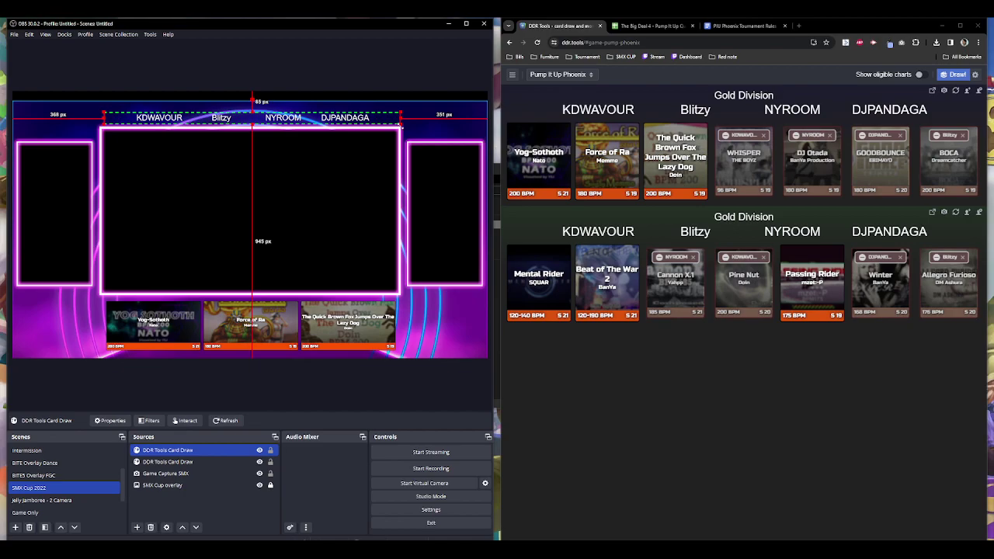
Resize the player-name header and centre it across the top of the canvas.
{"action": "left_click_drag", "start_coordinate": [400, 125], "coordinate": [331, 114]}
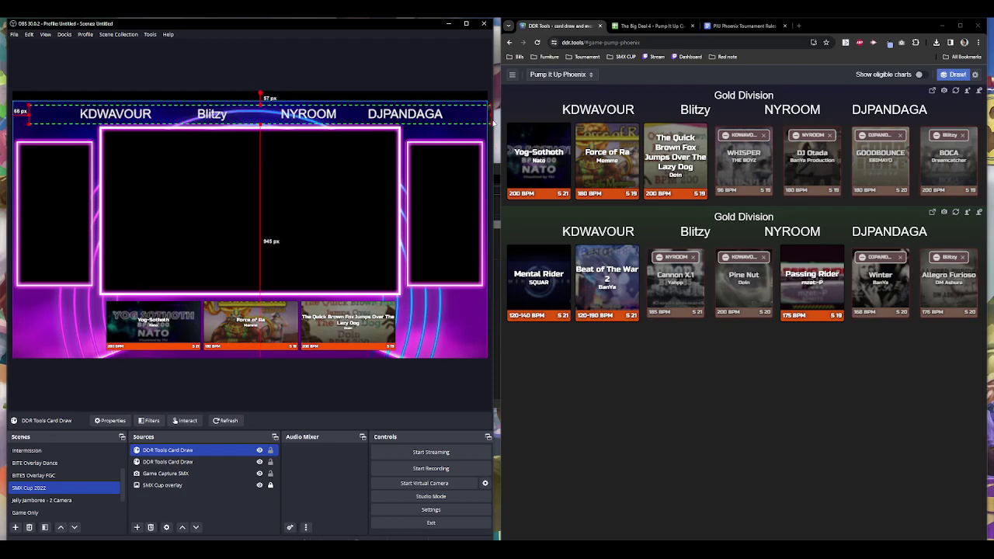
{"action": "left_click_drag", "start_coordinate": [488, 129], "coordinate": [414, 122]}
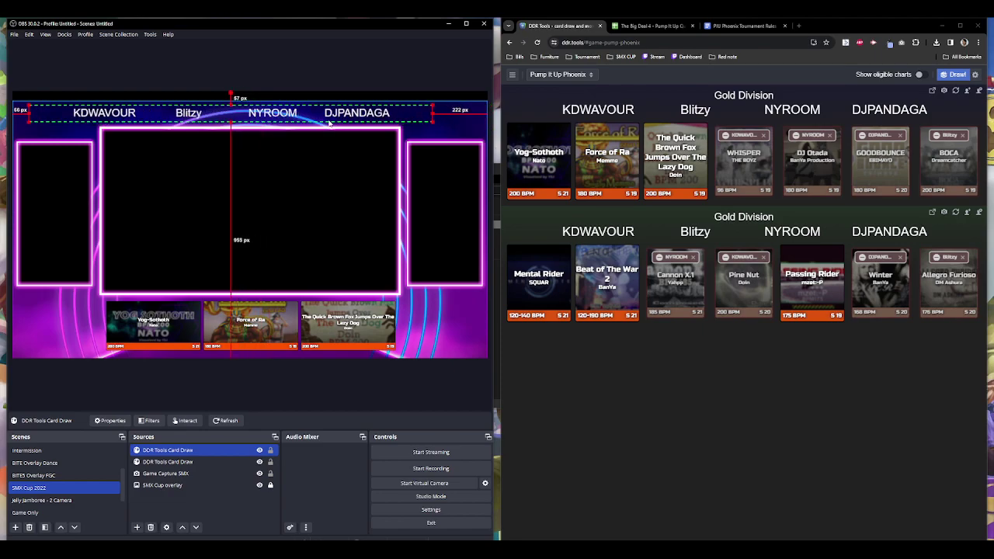
{"action": "left_click_drag", "start_coordinate": [336, 122], "coordinate": [365, 107]}
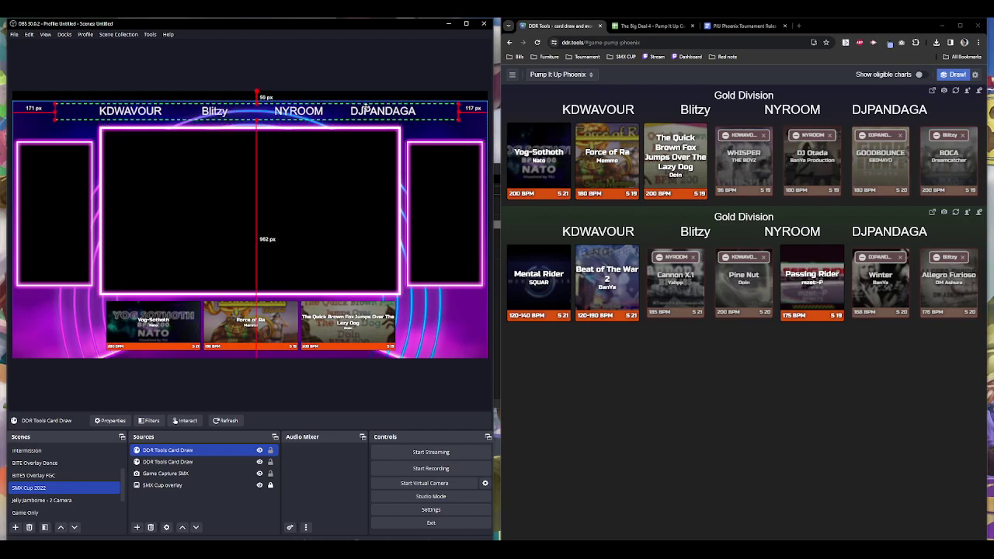
{"action": "left_click", "coordinate": [372, 46]}
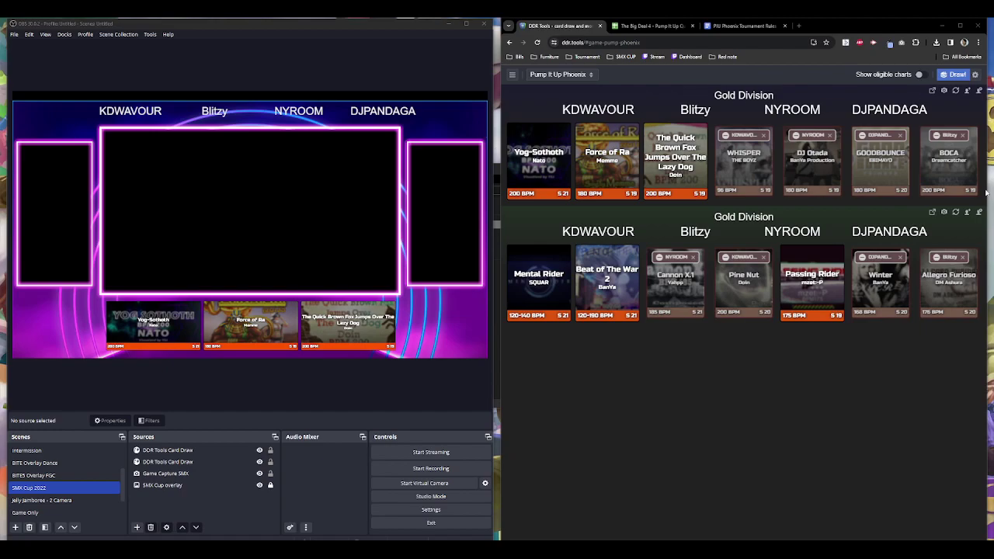
Draw a new set of charts and label the draw Pools.
{"action": "left_click", "coordinate": [947, 77]}
{"action": "left_click", "coordinate": [753, 96]}
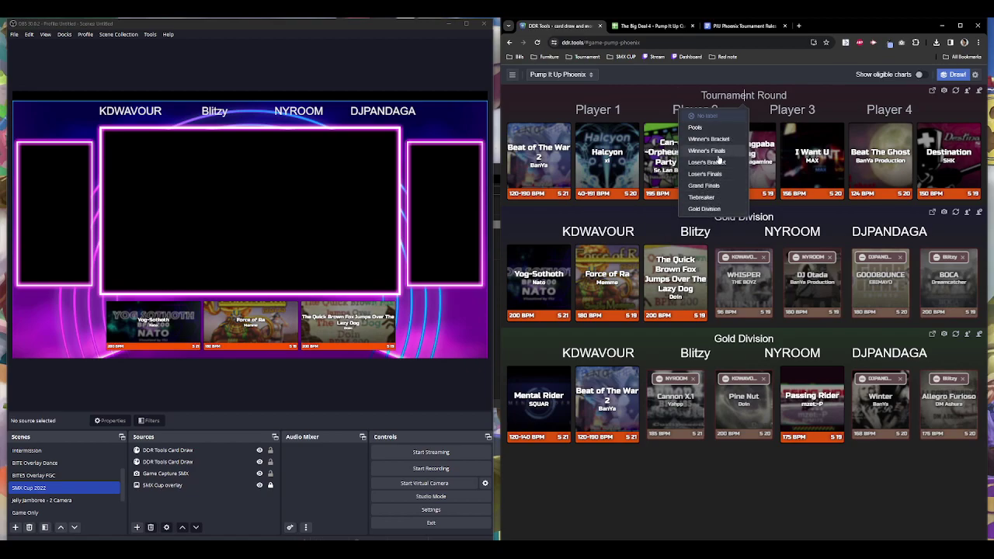
{"action": "left_click", "coordinate": [697, 127]}
Set Players 1–4 to STARLONG, CeilingFam, Formless and ImCrspy.
{"action": "left_click", "coordinate": [619, 113]}
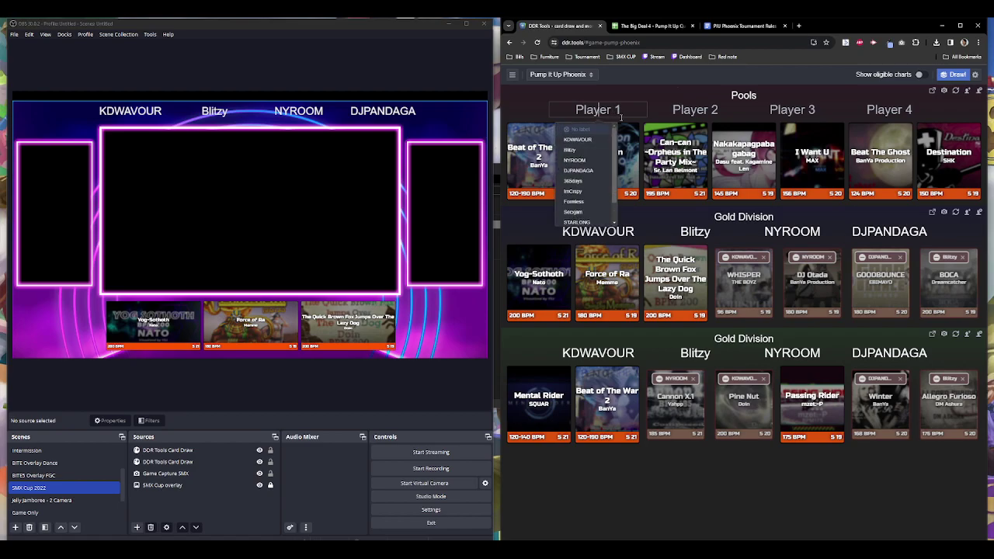
{"action": "scroll", "coordinate": [577, 220], "scroll_direction": "down", "scroll_amount": 1}
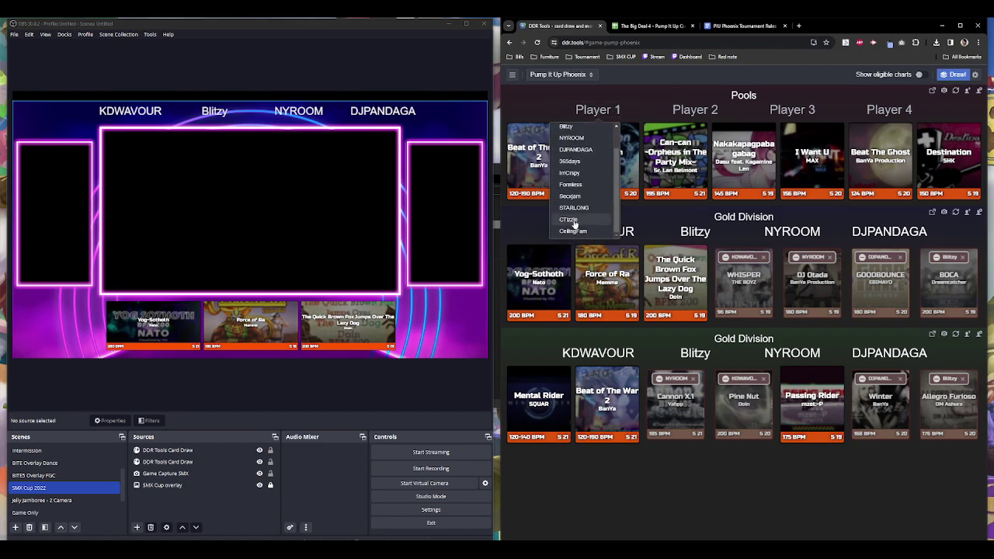
{"action": "left_click", "coordinate": [574, 208]}
{"action": "left_click", "coordinate": [694, 110]}
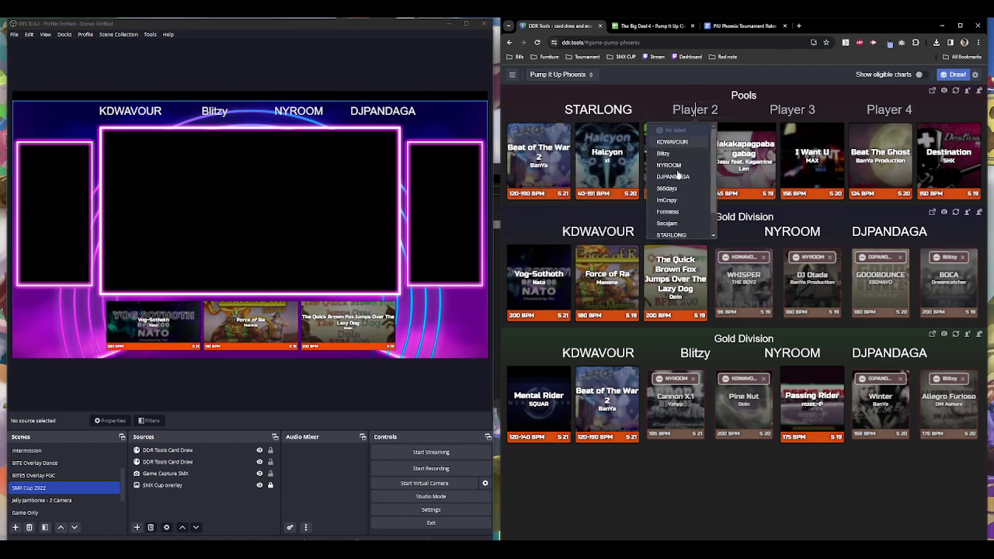
{"action": "scroll", "coordinate": [677, 177], "scroll_direction": "down", "scroll_amount": 1}
{"action": "left_click", "coordinate": [672, 230]}
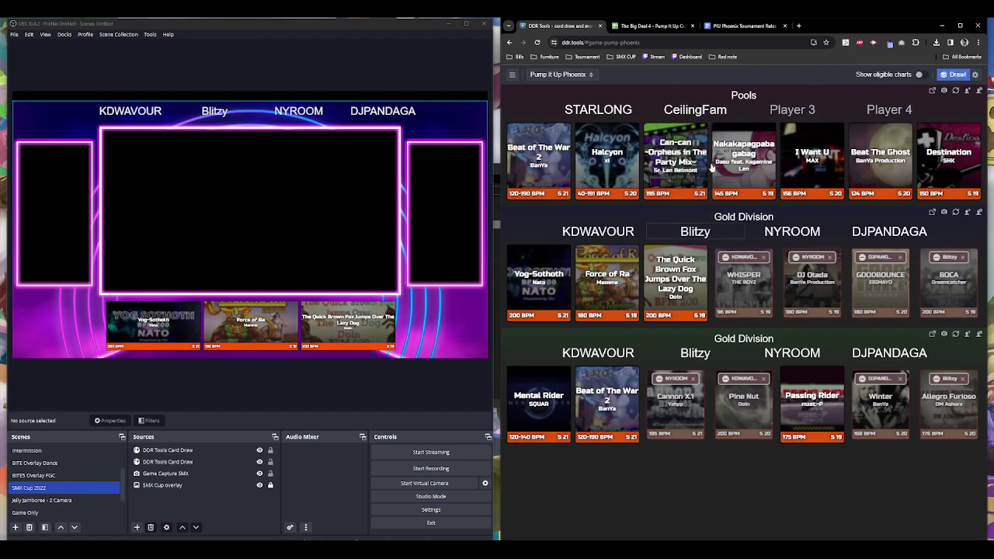
{"action": "left_click", "coordinate": [790, 108]}
{"action": "scroll", "coordinate": [784, 144], "scroll_direction": "down", "scroll_amount": 1}
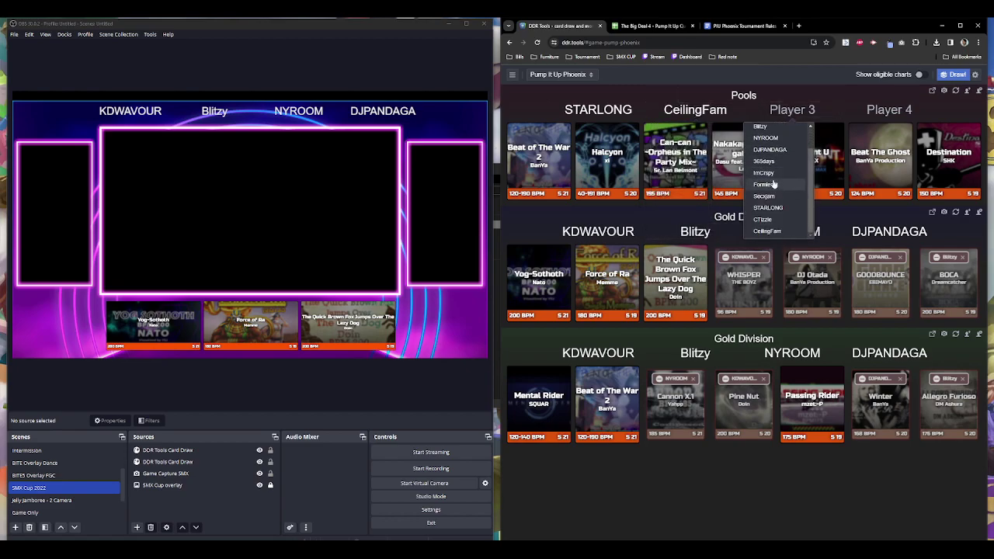
{"action": "left_click", "coordinate": [773, 184]}
{"action": "left_click", "coordinate": [887, 110]}
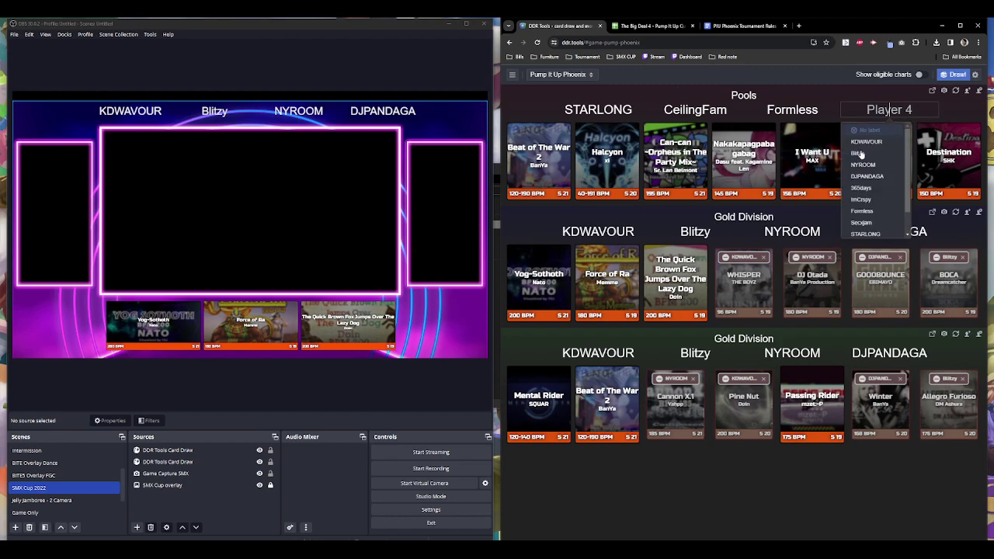
{"action": "left_click", "coordinate": [862, 195]}
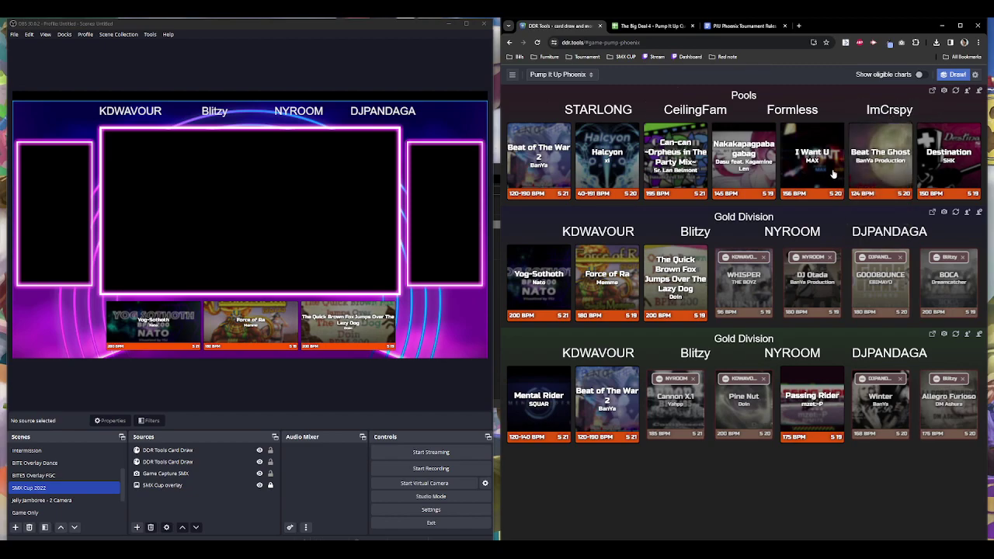
Veto Can-can and I Want U for STARLONG, and Beat The Ghost for CeilingFam.
{"action": "left_click", "coordinate": [674, 152]}
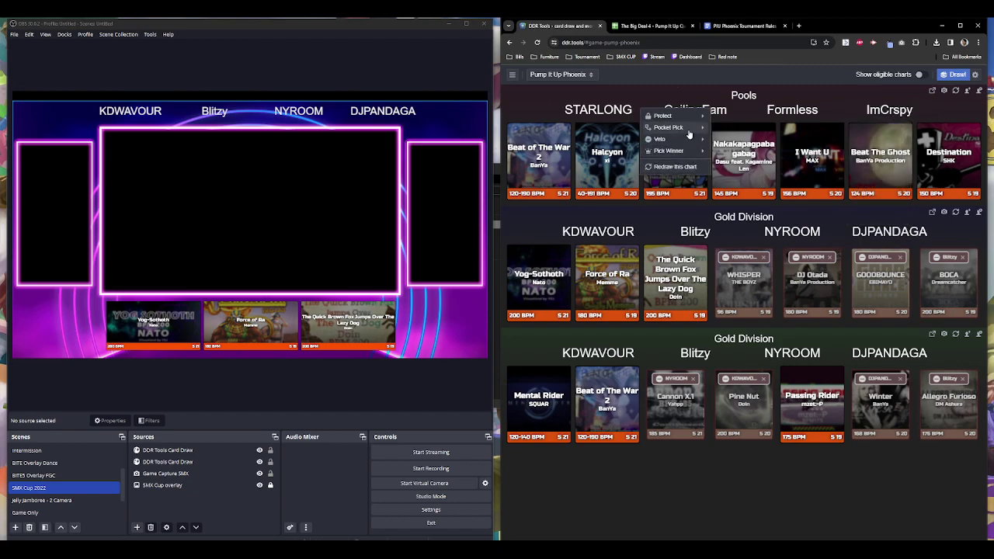
{"action": "left_click", "coordinate": [700, 139]}
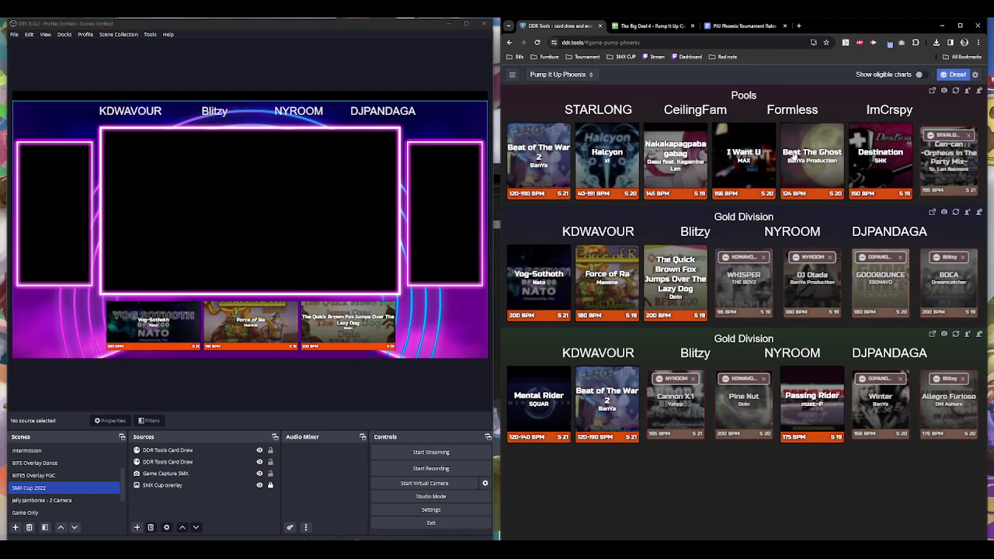
{"action": "left_click", "coordinate": [803, 156]}
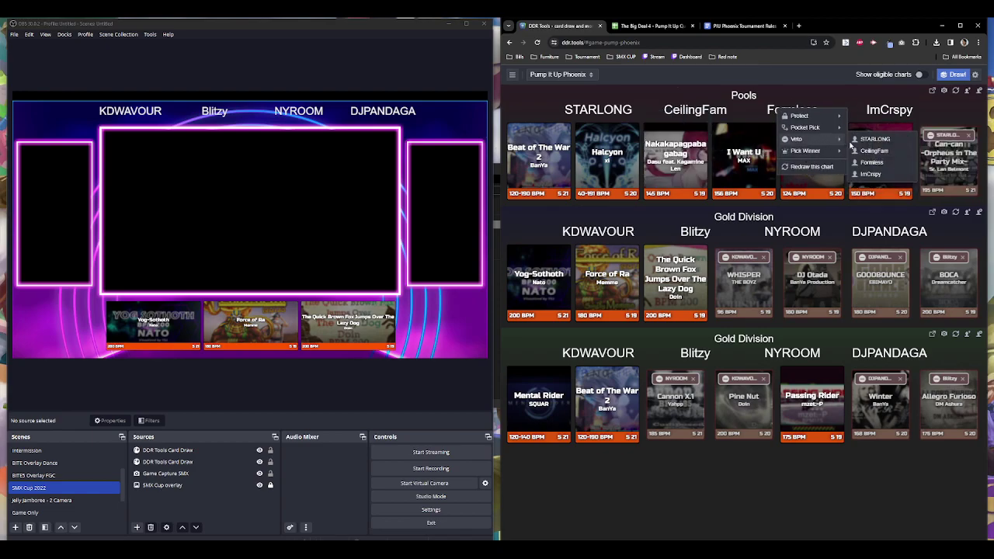
{"action": "left_click", "coordinate": [861, 149]}
{"action": "left_click", "coordinate": [739, 161]}
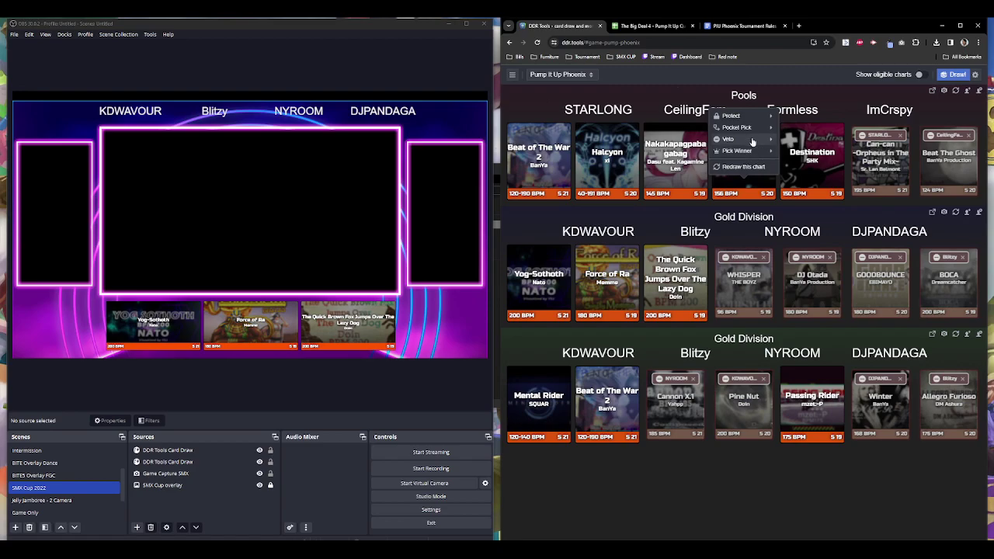
{"action": "mouse_move", "coordinate": [775, 143]}
{"action": "left_click", "coordinate": [805, 139]}
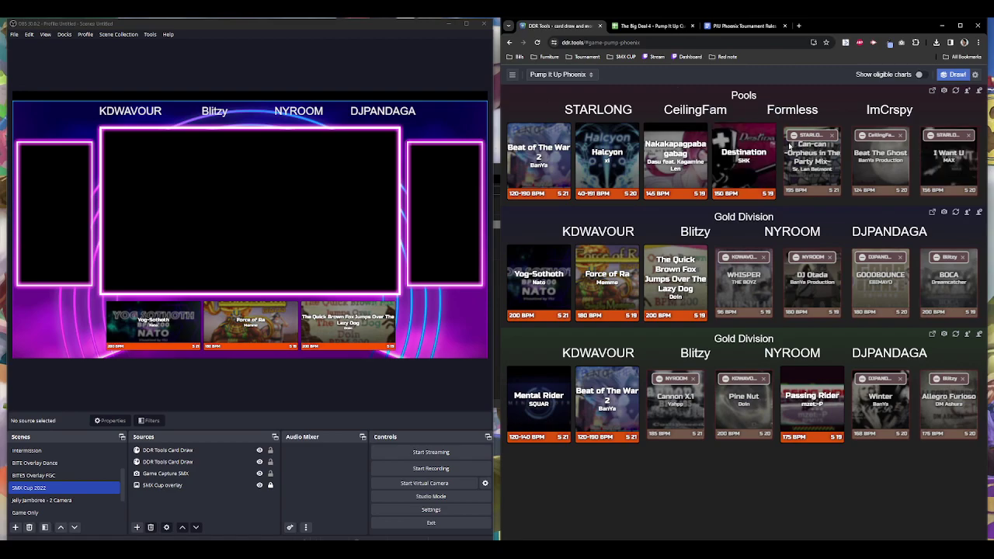
Protect Nakakapagpabagabag, Beat of the War 2, Destination and Halcyon for the four players.
{"action": "left_click", "coordinate": [691, 156]}
{"action": "mouse_move", "coordinate": [683, 116]}
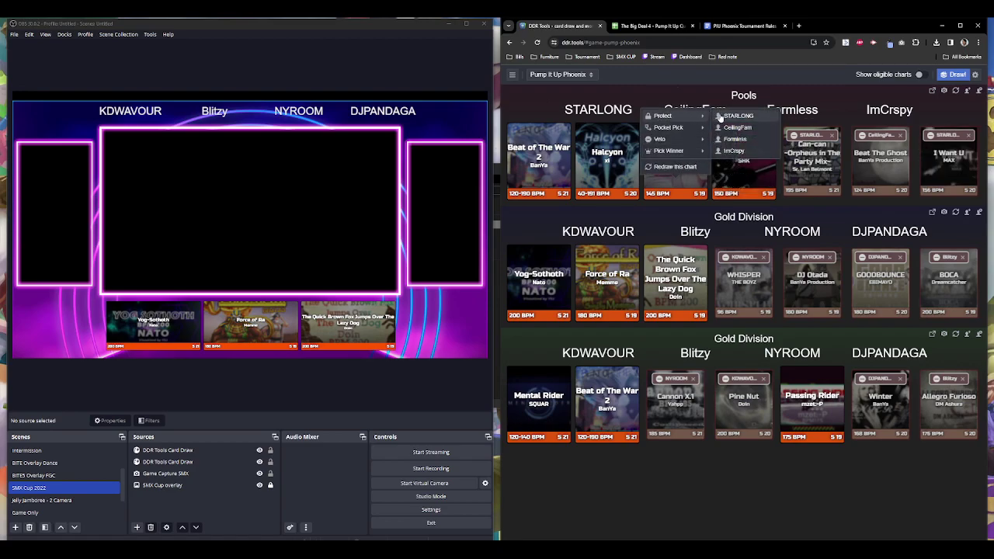
{"action": "left_click", "coordinate": [720, 116]}
{"action": "left_click", "coordinate": [607, 155]}
{"action": "mouse_move", "coordinate": [614, 116]}
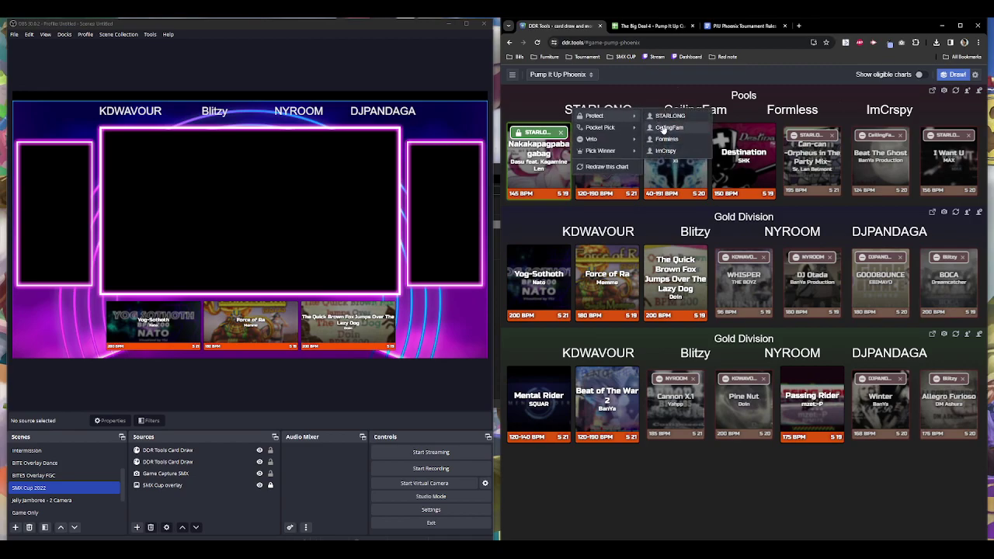
{"action": "left_click", "coordinate": [664, 128]}
{"action": "left_click", "coordinate": [676, 155]}
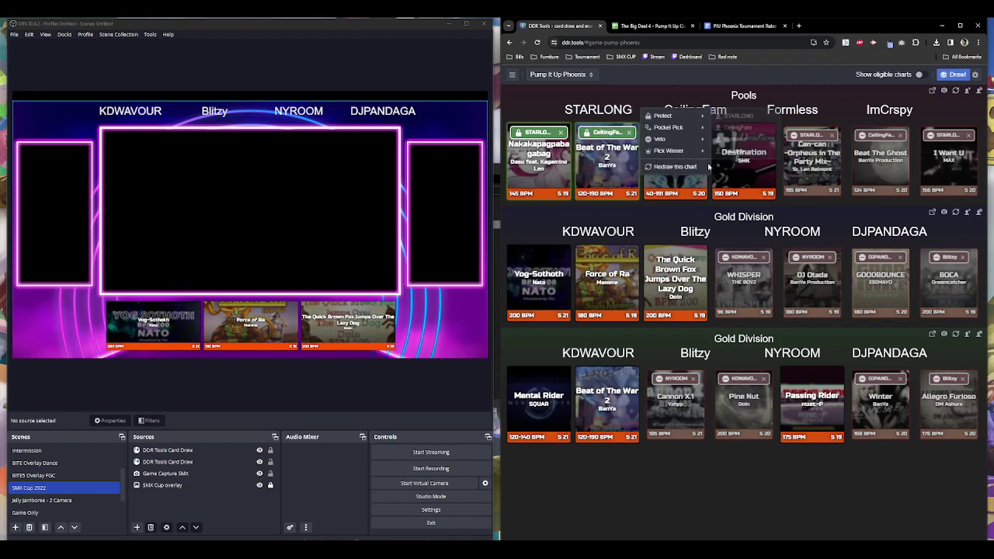
{"action": "left_click", "coordinate": [730, 177]}
{"action": "mouse_move", "coordinate": [730, 115]}
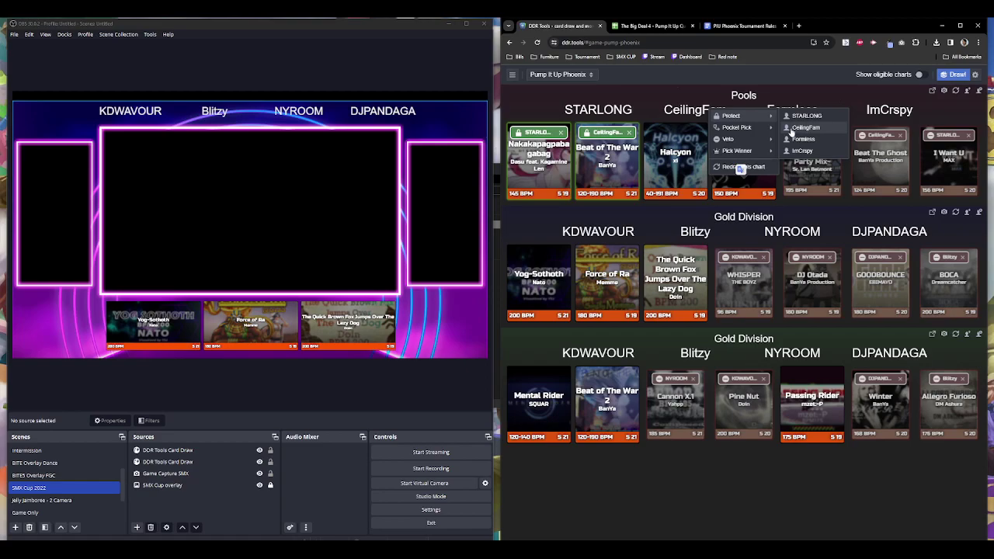
{"action": "left_click", "coordinate": [801, 139]}
{"action": "left_click", "coordinate": [743, 160]}
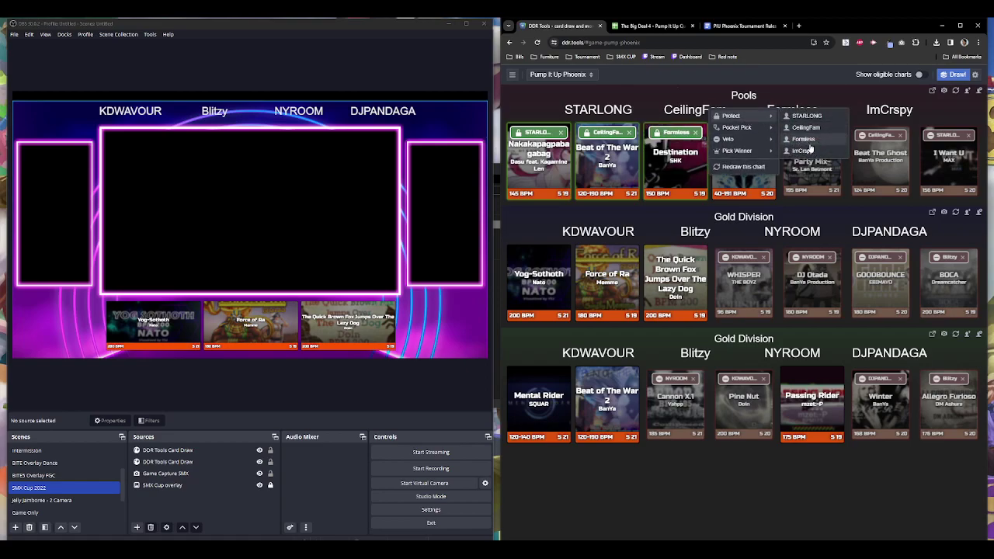
{"action": "left_click", "coordinate": [808, 149]}
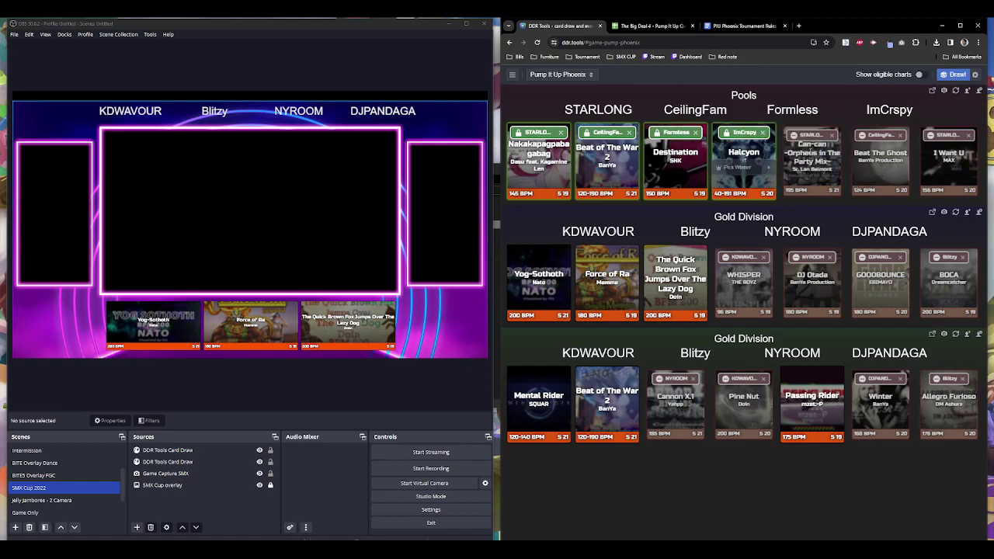
Send the Pools draw to the stream overlay and open the DDR Tools settings.
{"action": "left_click", "coordinate": [932, 90]}
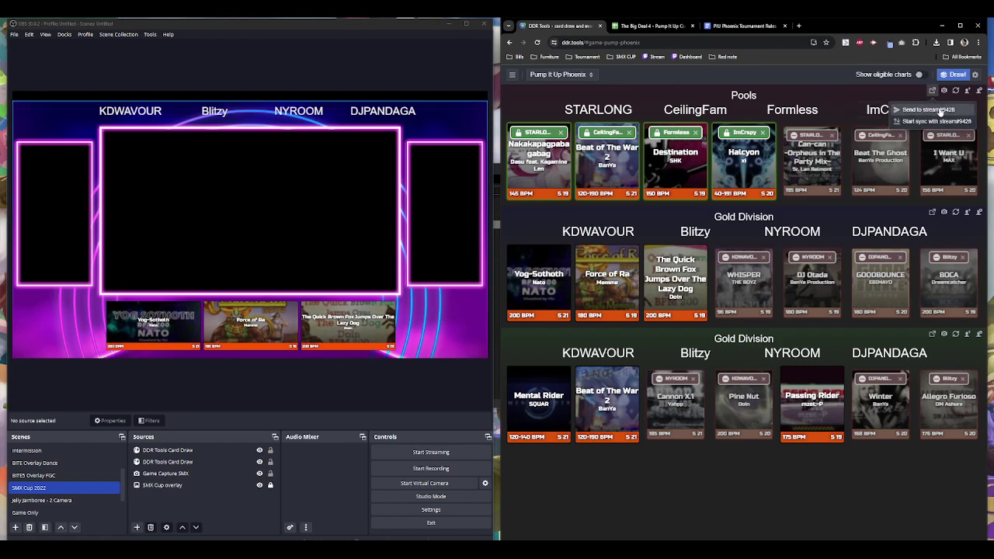
{"action": "left_click", "coordinate": [935, 109]}
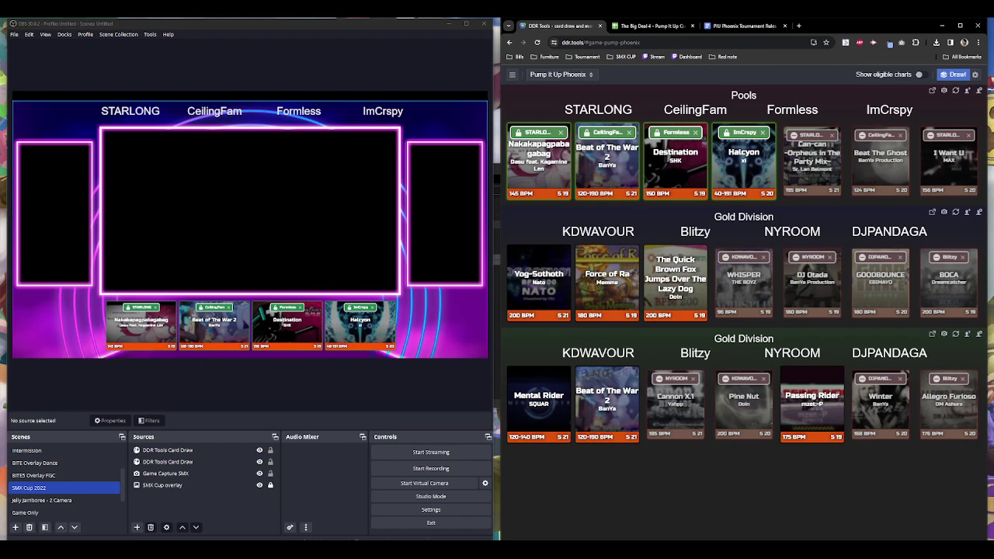
{"action": "left_click", "coordinate": [975, 75]}
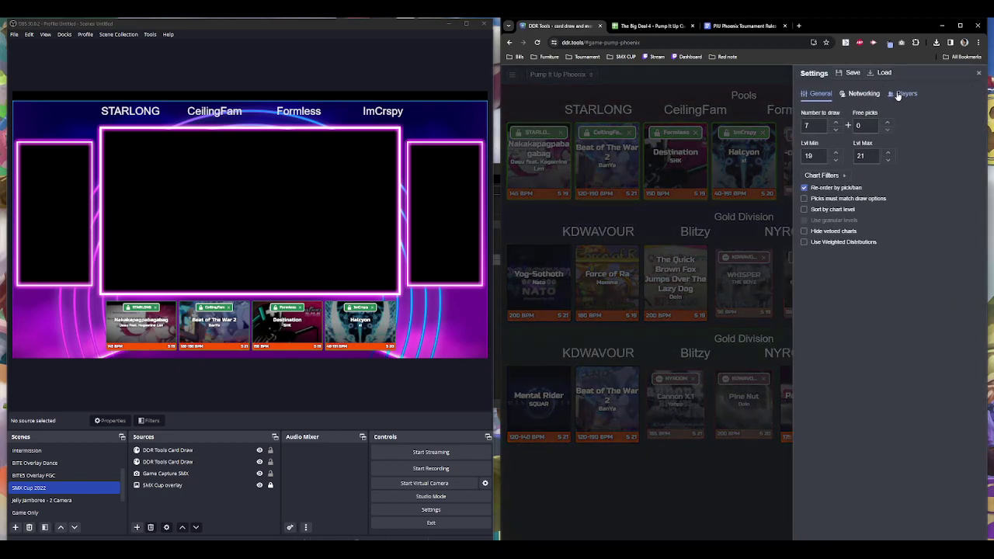
Reduce players per draw from 3 to 2 in the settings.
{"action": "left_click", "coordinate": [902, 95]}
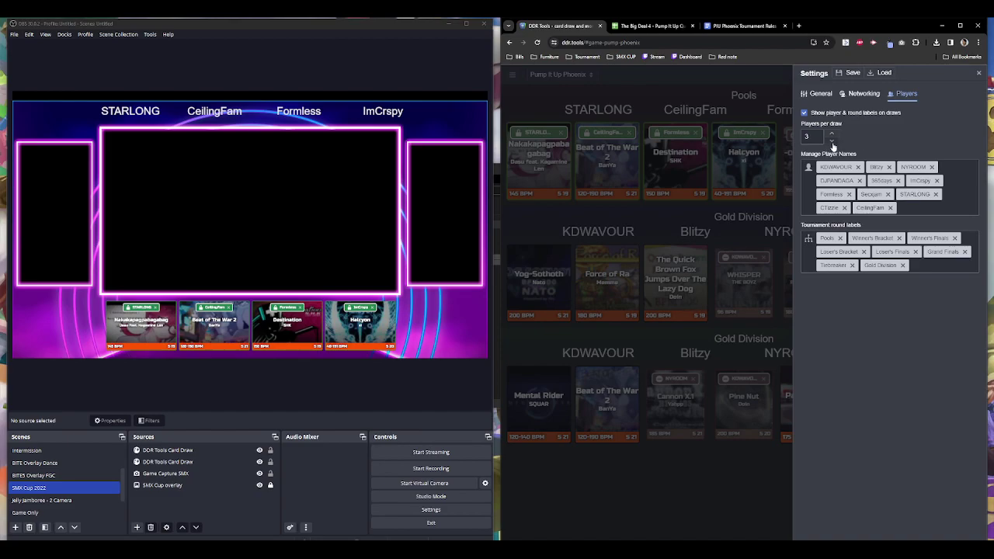
{"action": "left_click", "coordinate": [831, 141]}
{"action": "left_click", "coordinate": [978, 73]}
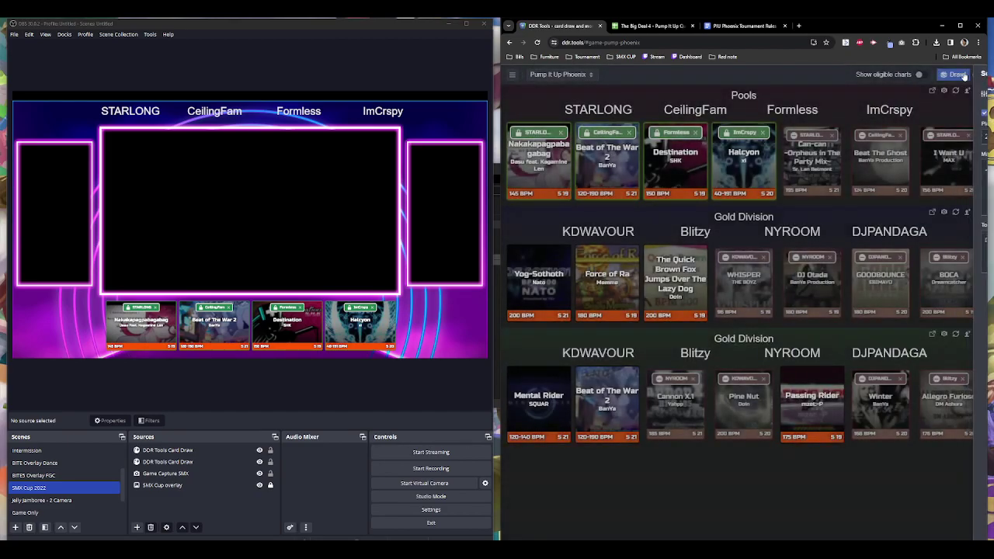
Draw new charts labelled Winner's Finals with DJPANDAGA and KDWAVOUR as players.
{"action": "left_click", "coordinate": [946, 75]}
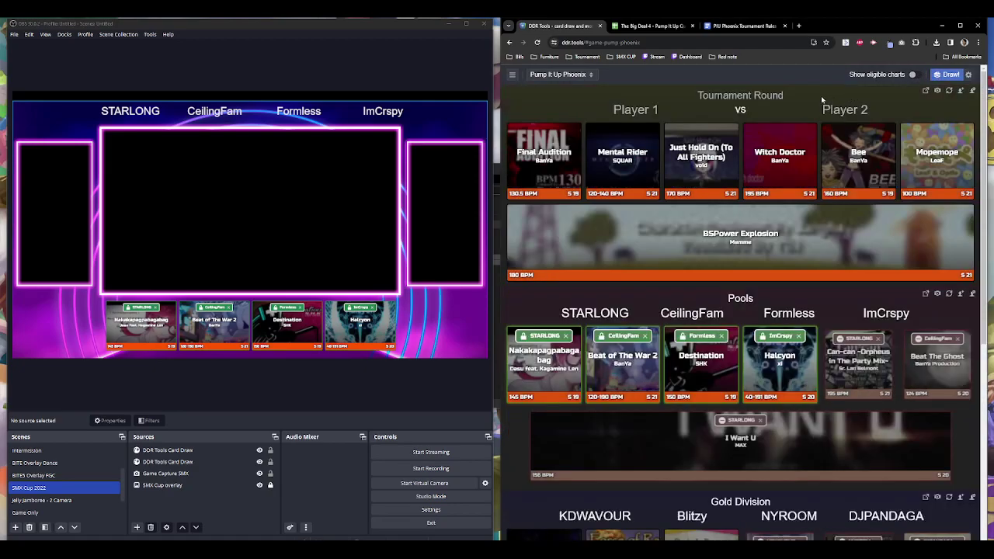
{"action": "left_click", "coordinate": [722, 96]}
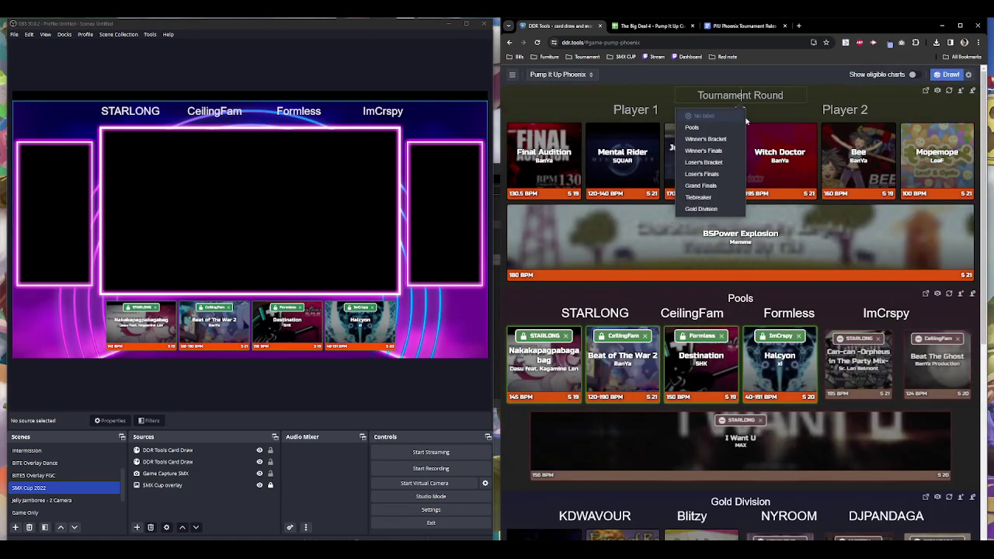
{"action": "left_click", "coordinate": [703, 150]}
{"action": "left_click", "coordinate": [635, 109]}
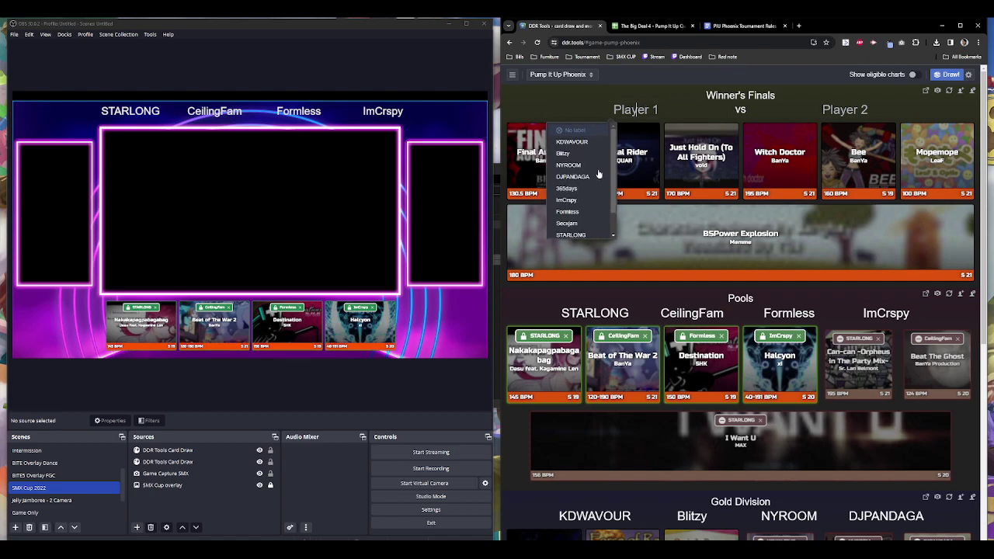
{"action": "left_click", "coordinate": [578, 177]}
{"action": "left_click", "coordinate": [829, 110]}
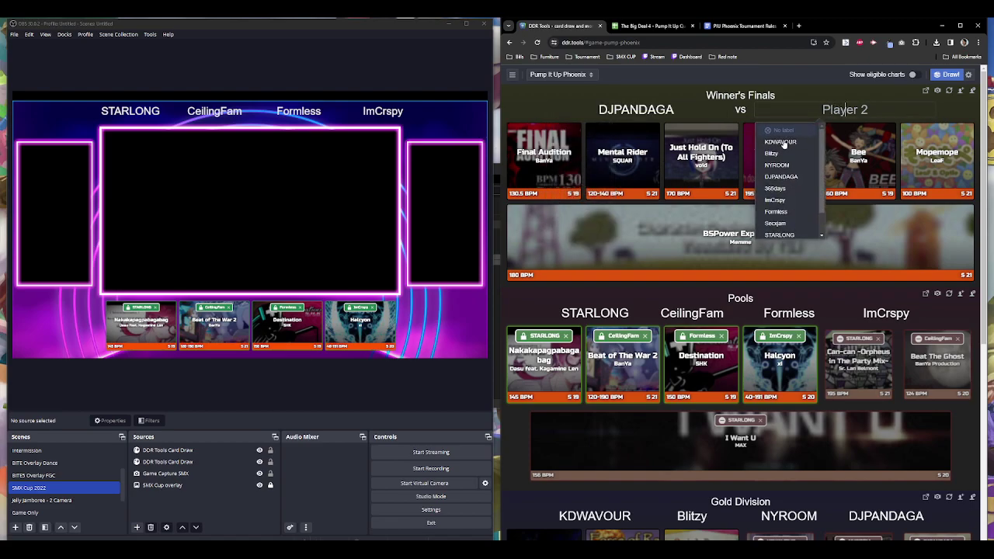
{"action": "left_click", "coordinate": [817, 164]}
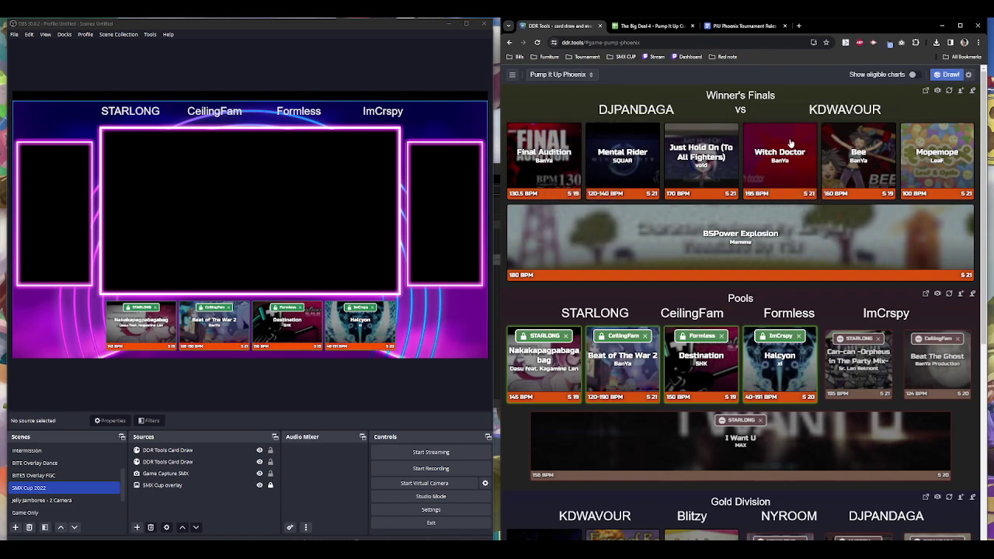
Dismiss the Witch Doctor chart options and open the draw's stream sharing options.
{"action": "left_click", "coordinate": [791, 146]}
{"action": "mouse_move", "coordinate": [791, 150]}
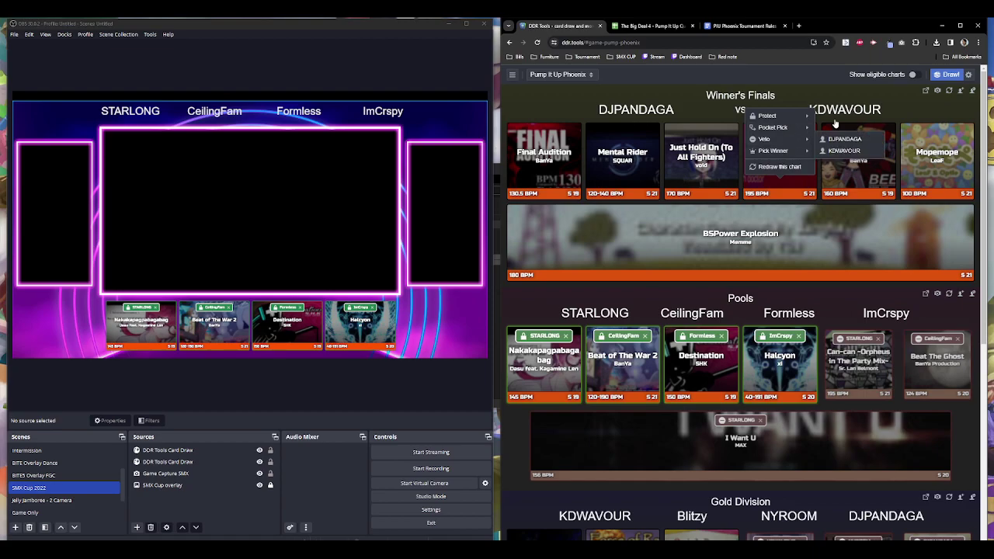
{"action": "left_click", "coordinate": [953, 108]}
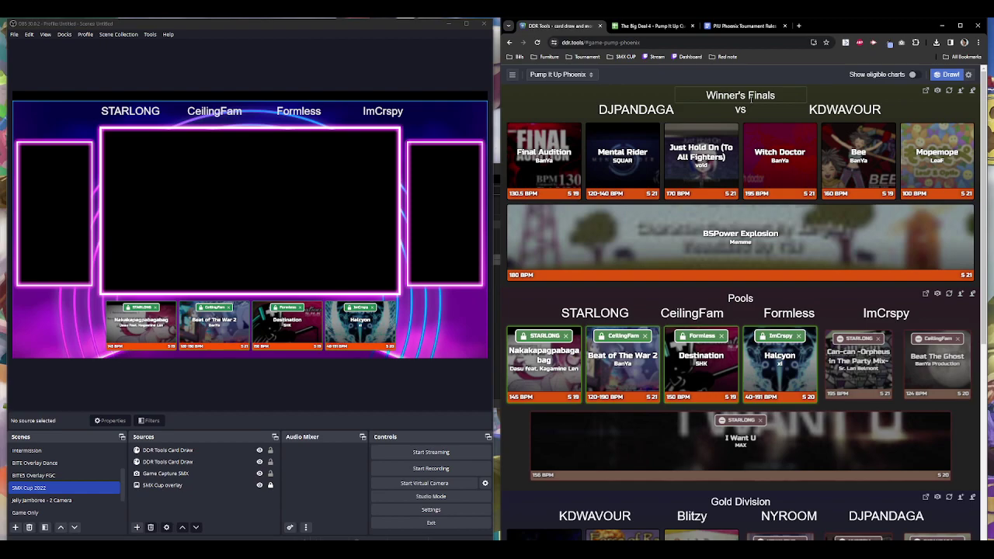
{"action": "left_click", "coordinate": [925, 91]}
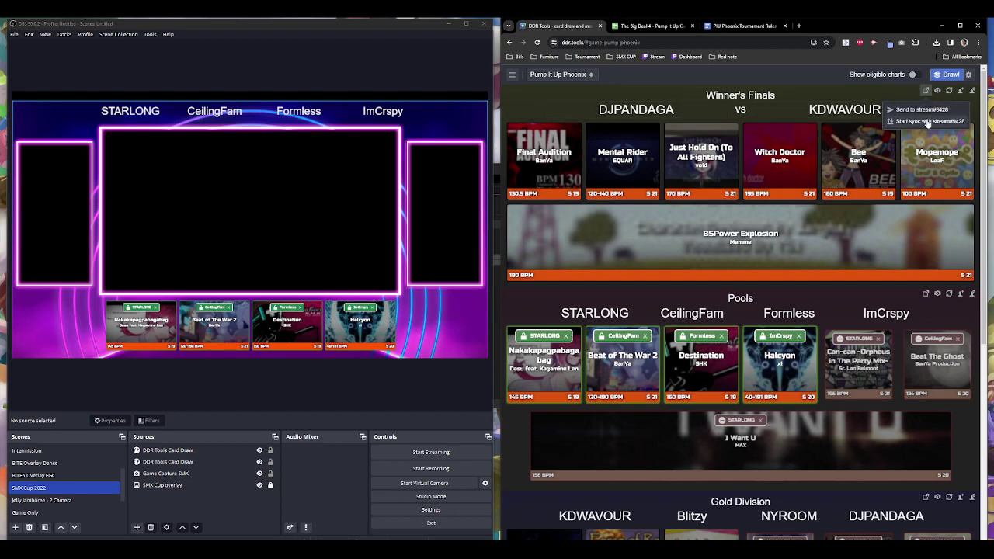
Start syncing the draw, then set the chart cards source width to 1400.
{"action": "left_click", "coordinate": [927, 122]}
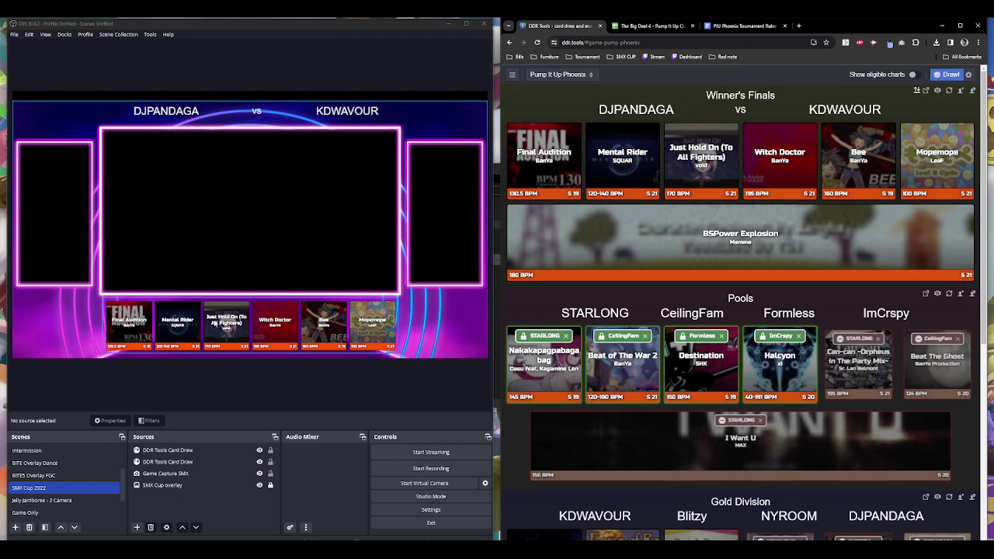
{"action": "left_click", "coordinate": [232, 309]}
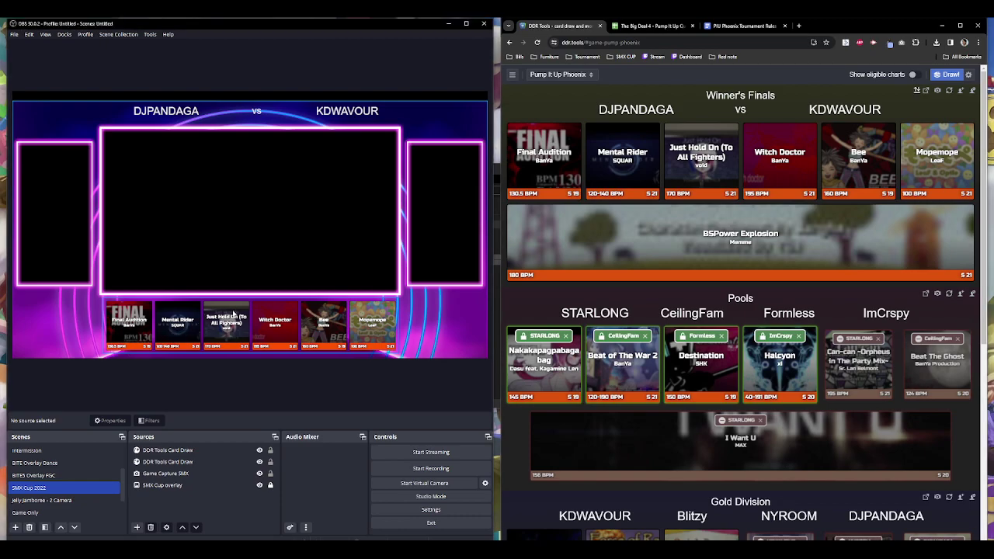
{"action": "left_click", "coordinate": [181, 450]}
{"action": "double_click", "coordinate": [181, 462]}
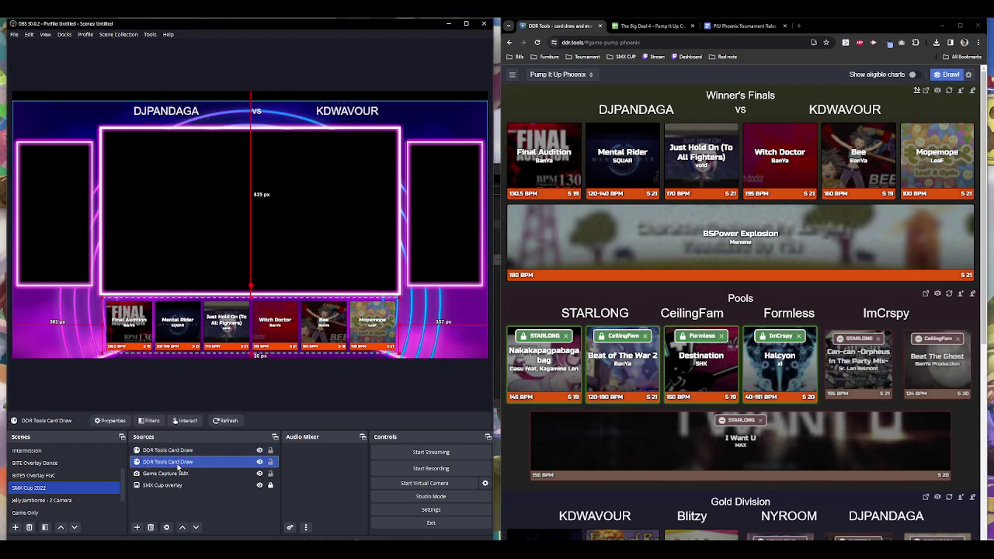
{"action": "double_click", "coordinate": [178, 316]}
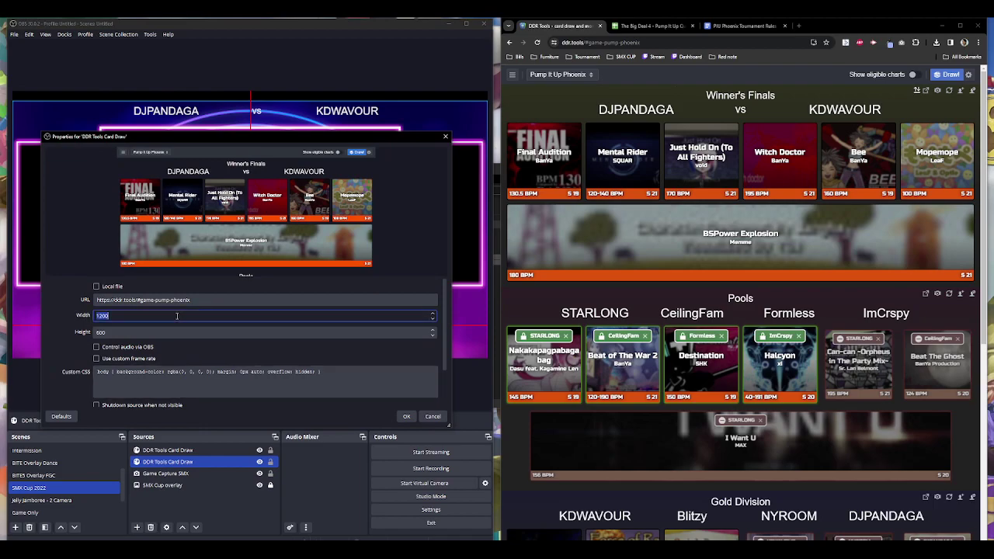
{"action": "type", "text": "1400"}
{"action": "left_click", "coordinate": [404, 416]}
Center the chart cards source horizontally in the overlay.
{"action": "right_click", "coordinate": [347, 336]}
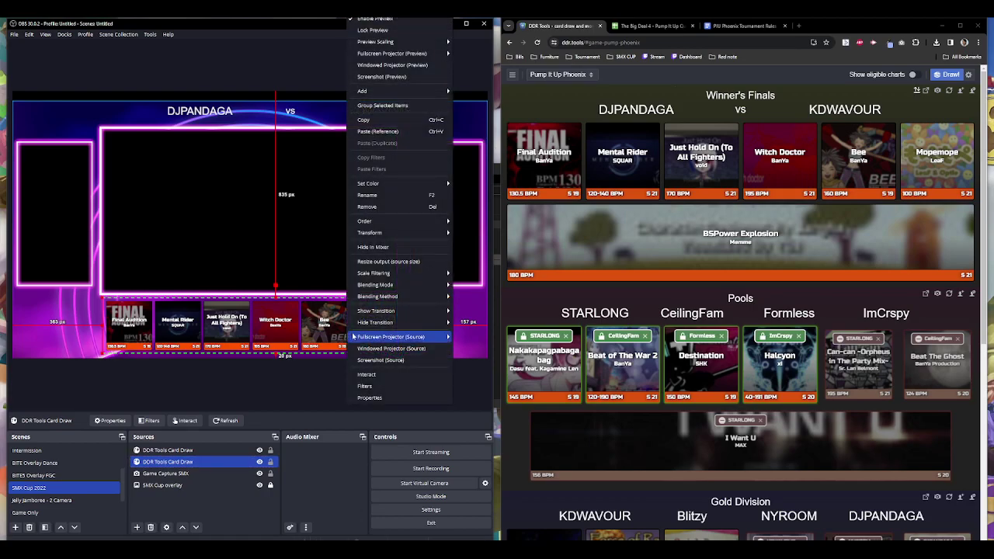
{"action": "mouse_move", "coordinate": [427, 238]}
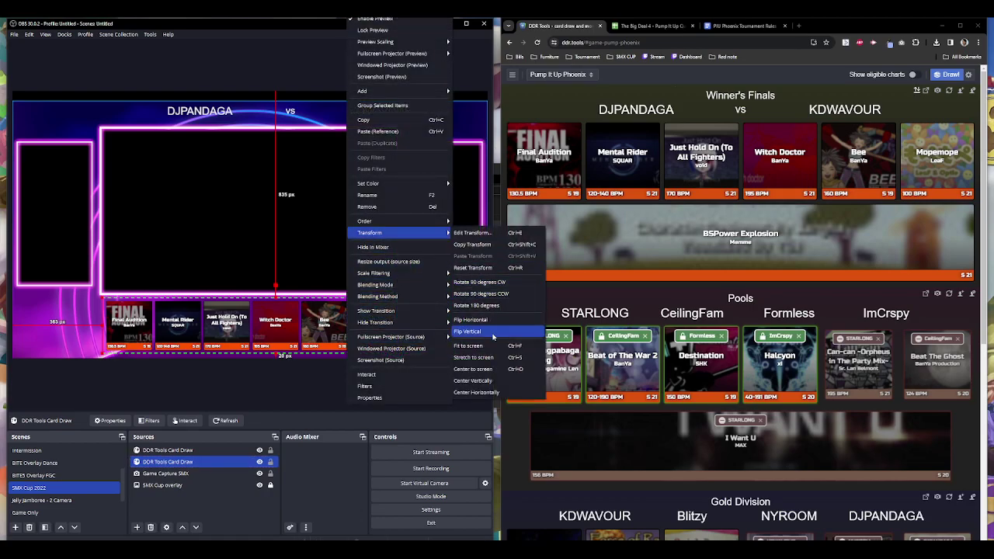
{"action": "left_click", "coordinate": [497, 393]}
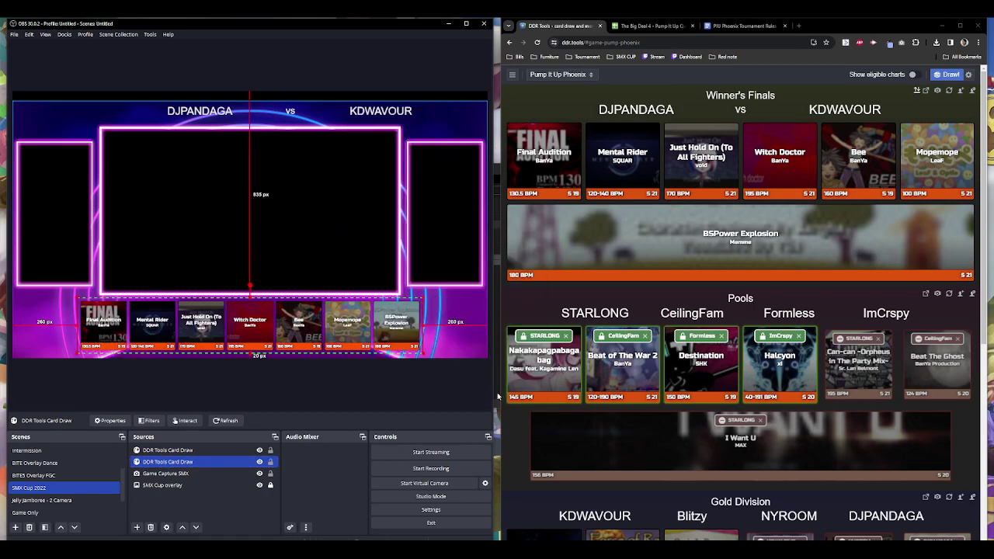
{"action": "left_click", "coordinate": [435, 383]}
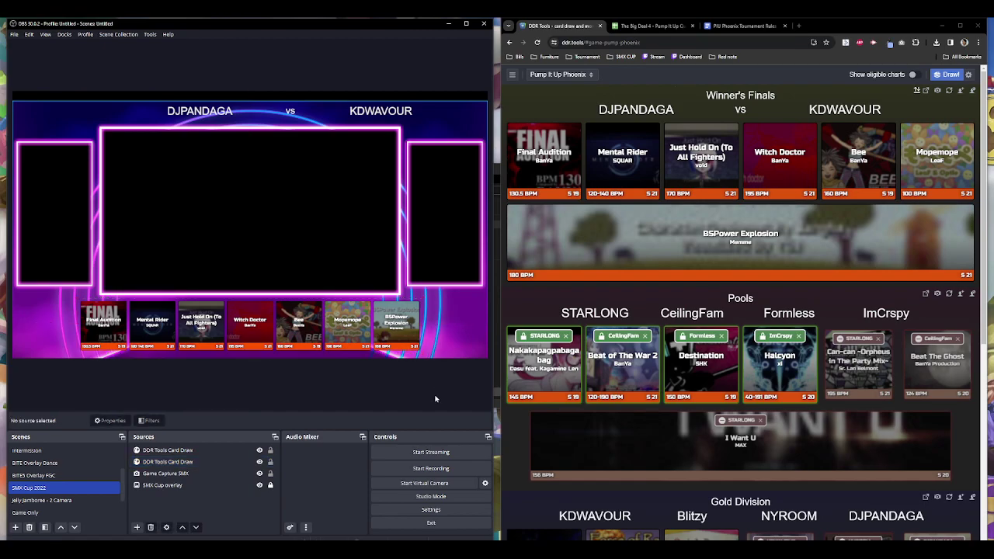
Protect Just Hold On for the first finalist and Mopemope for the second.
{"action": "left_click", "coordinate": [708, 171]}
{"action": "mouse_move", "coordinate": [722, 115]}
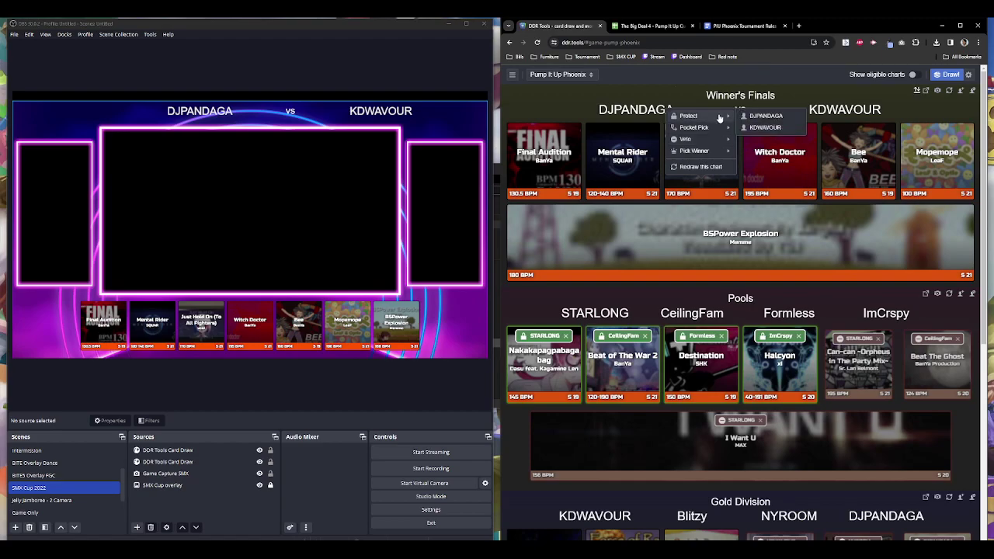
{"action": "left_click", "coordinate": [760, 116]}
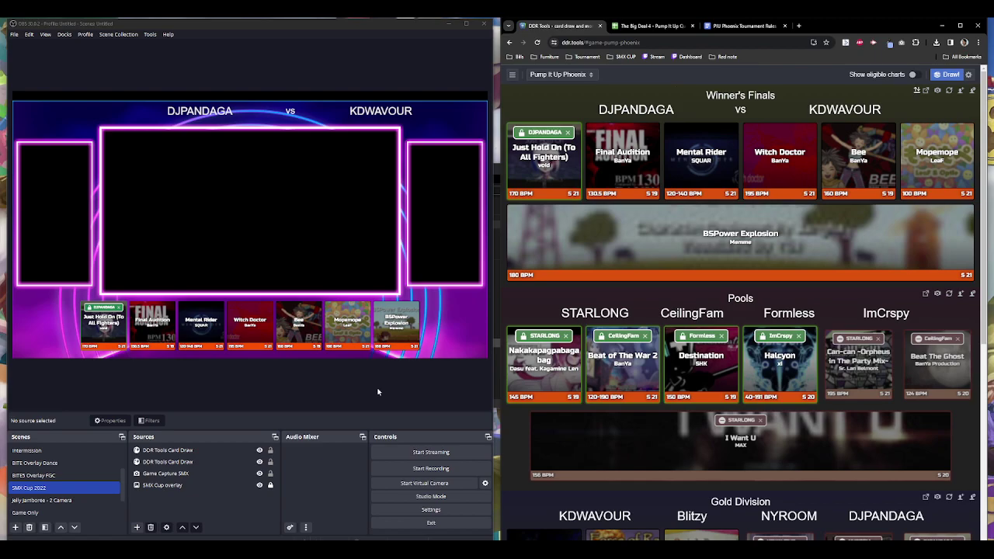
{"action": "left_click", "coordinate": [788, 148]}
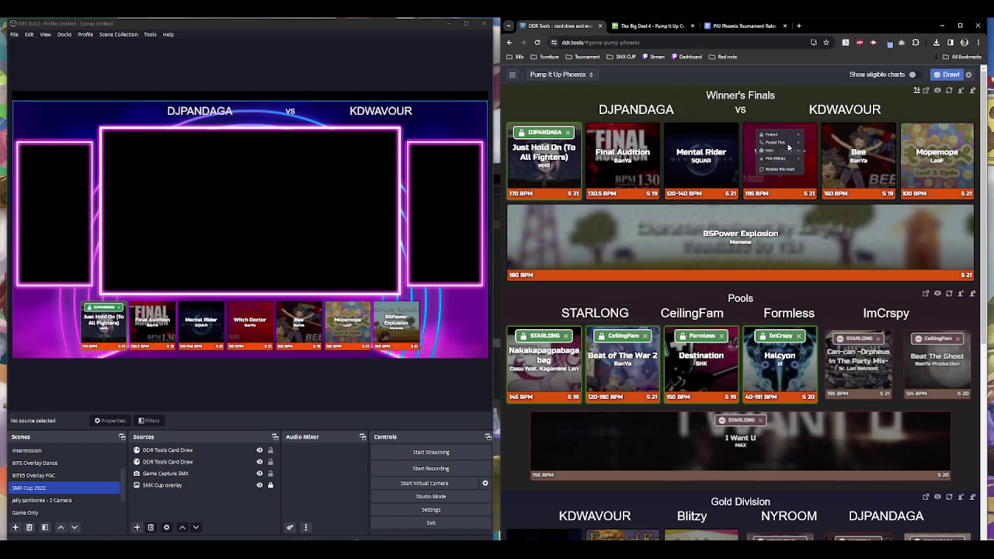
{"action": "left_click", "coordinate": [926, 147]}
{"action": "mouse_move", "coordinate": [924, 115]}
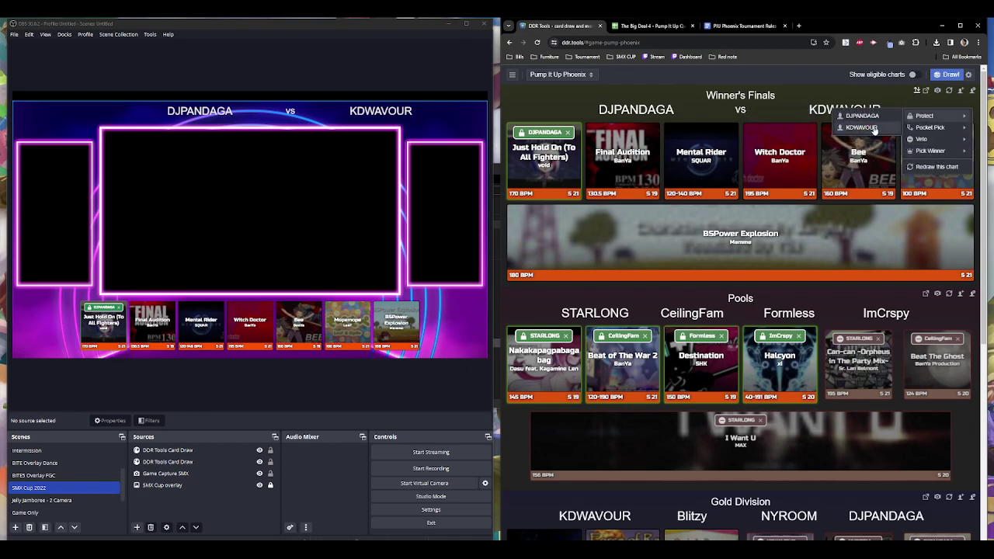
{"action": "left_click", "coordinate": [874, 131]}
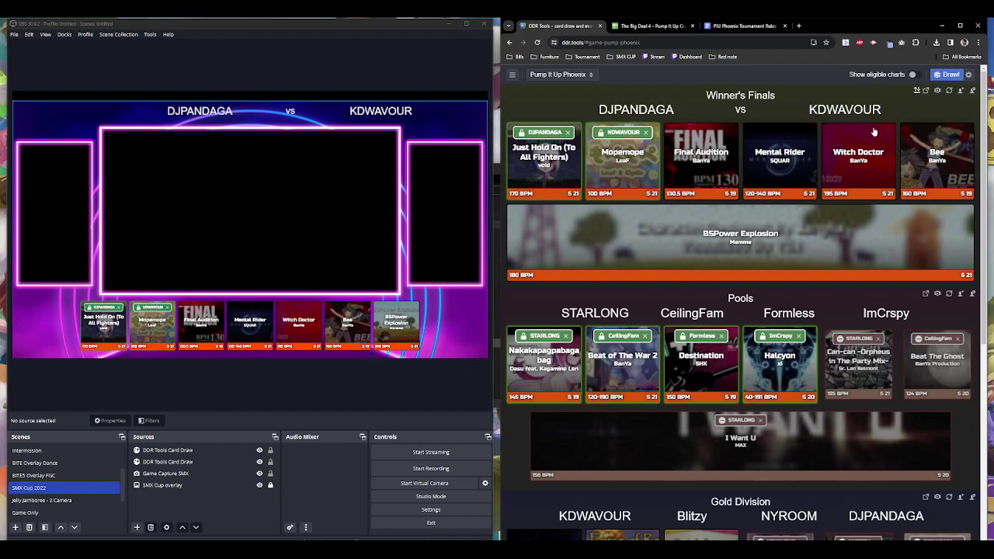
Veto Mental Rider and Witch Doctor for the first finalist.
{"action": "left_click", "coordinate": [784, 163]}
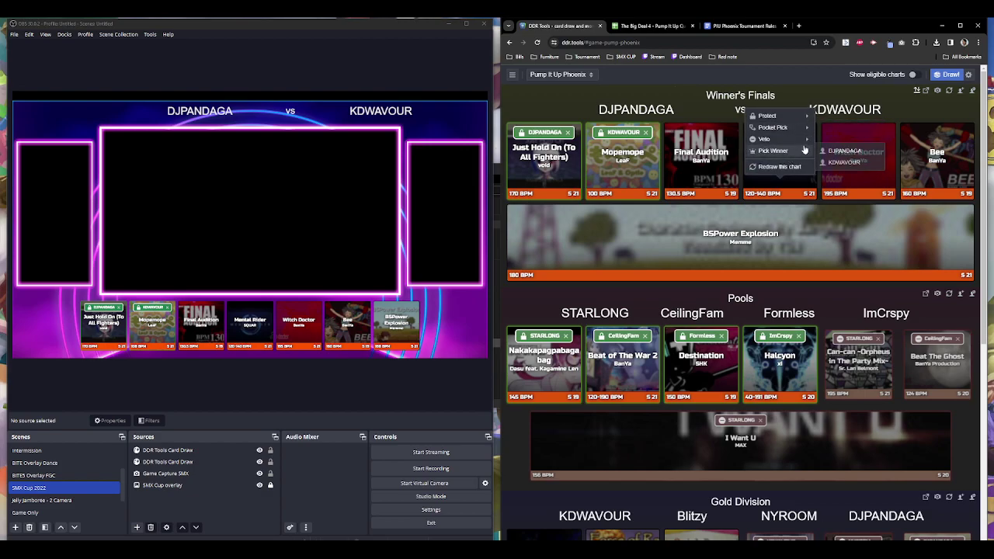
{"action": "mouse_move", "coordinate": [805, 137]}
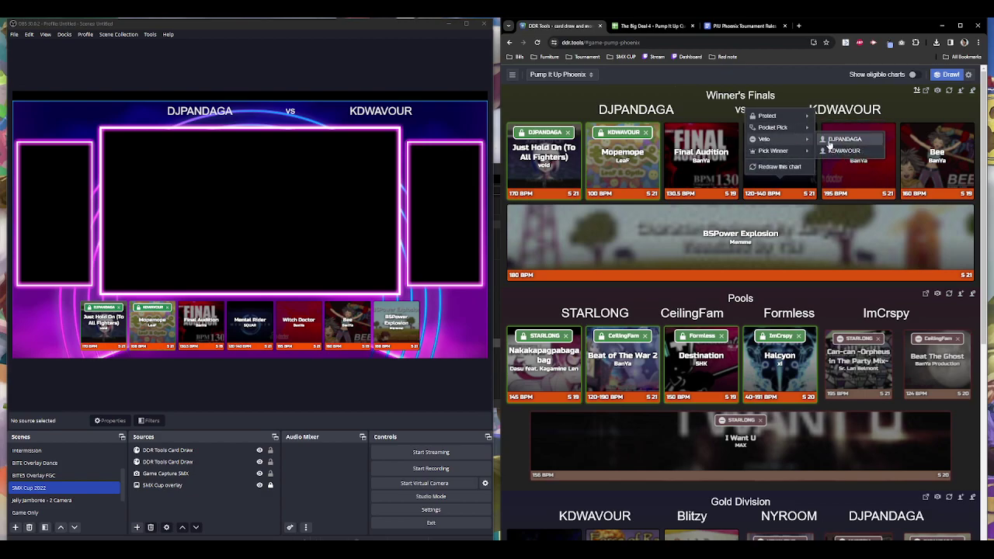
{"action": "left_click", "coordinate": [853, 143]}
{"action": "left_click", "coordinate": [779, 159]}
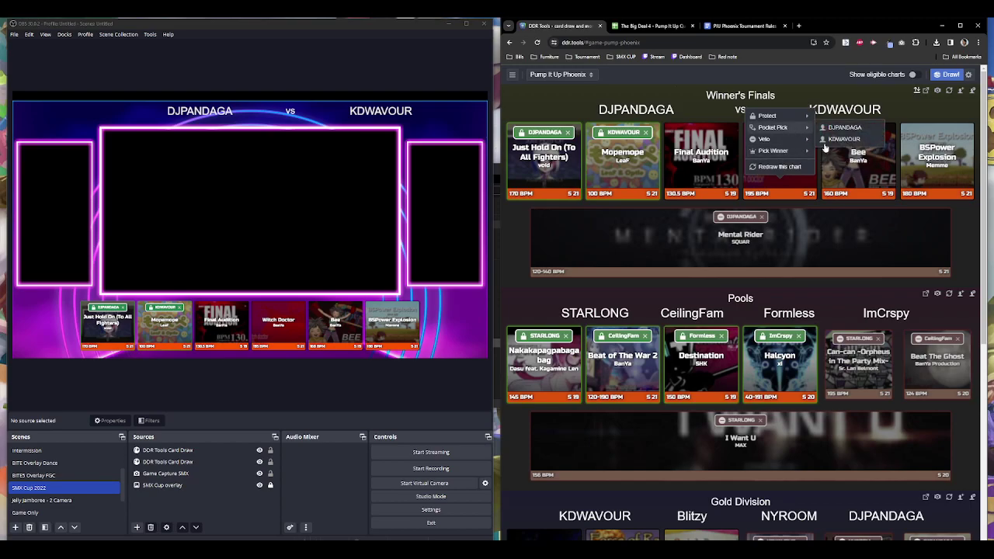
{"action": "mouse_move", "coordinate": [807, 139]}
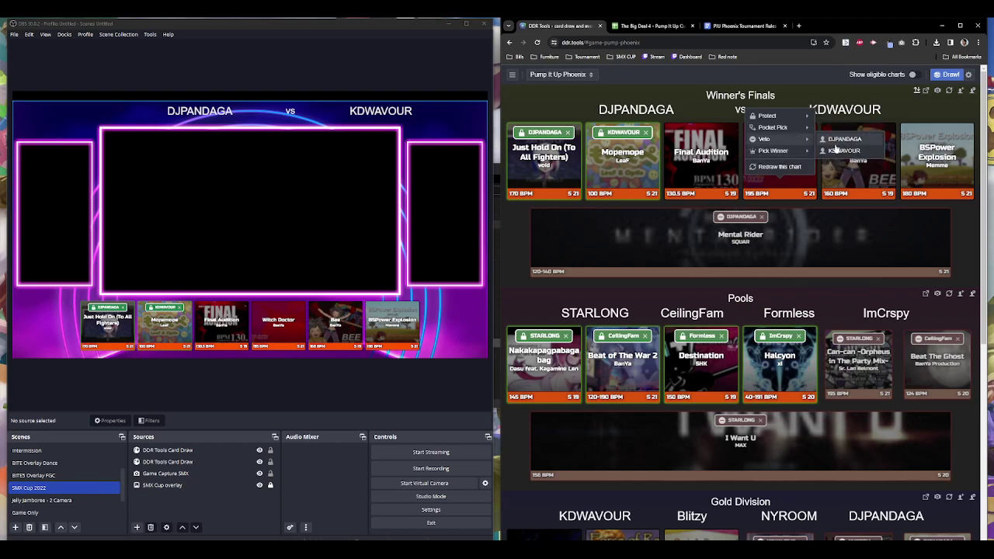
{"action": "left_click", "coordinate": [837, 148]}
Veto Bee and Final Audition for the second finalist.
{"action": "left_click", "coordinate": [797, 151]}
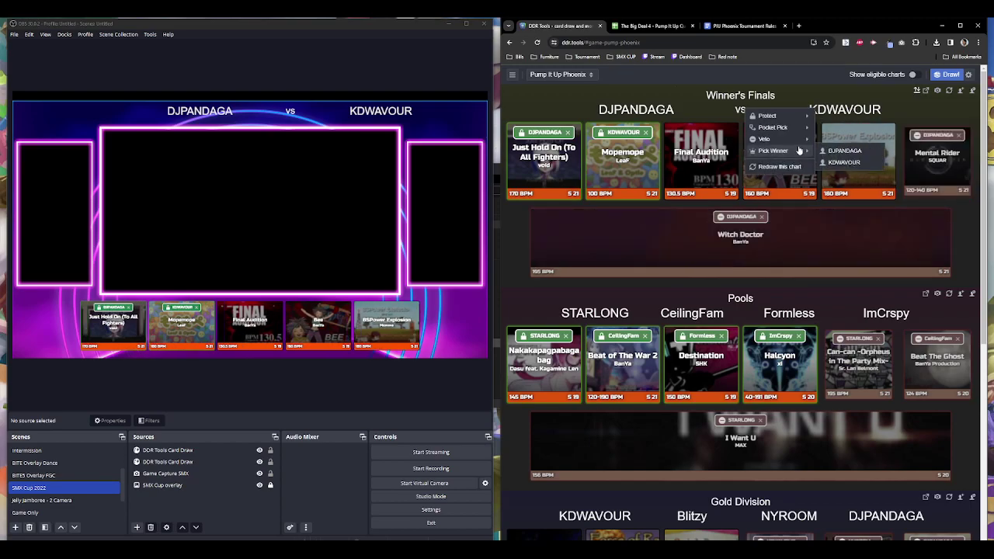
{"action": "mouse_move", "coordinate": [803, 143]}
{"action": "left_click", "coordinate": [842, 150]}
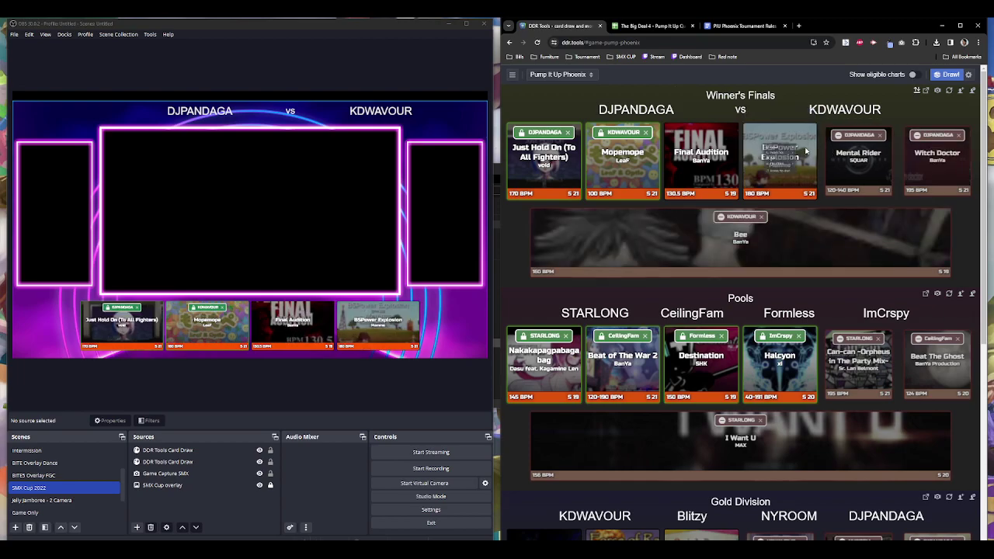
{"action": "left_click", "coordinate": [806, 152]}
{"action": "left_click", "coordinate": [726, 152]}
{"action": "left_click", "coordinate": [726, 152]}
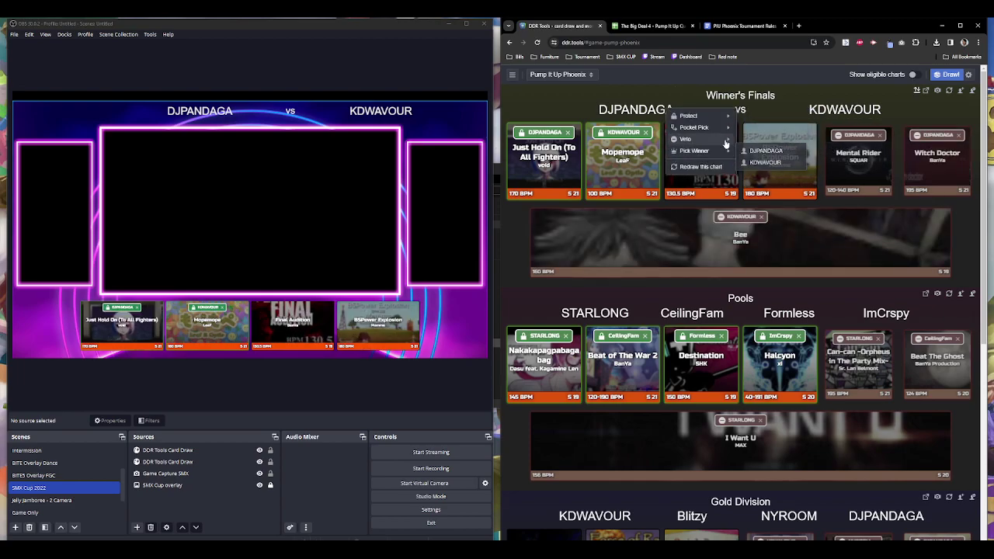
{"action": "mouse_move", "coordinate": [725, 143]}
{"action": "left_click", "coordinate": [765, 150]}
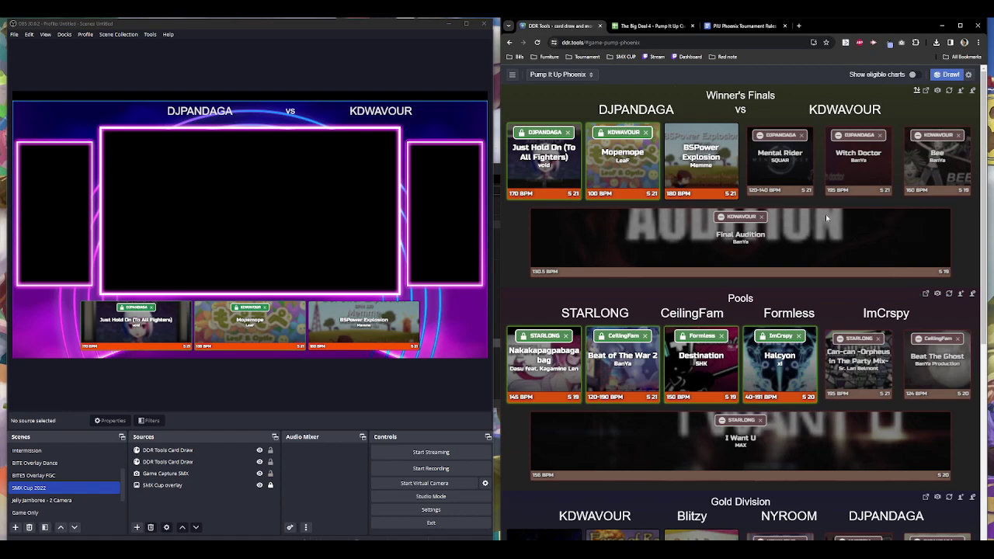
Center the DJPANDAGA vs KDWAVOUR names header horizontally above the charts.
{"action": "left_click_drag", "start_coordinate": [365, 116], "coordinate": [350, 118]}
{"action": "right_click", "coordinate": [349, 118]}
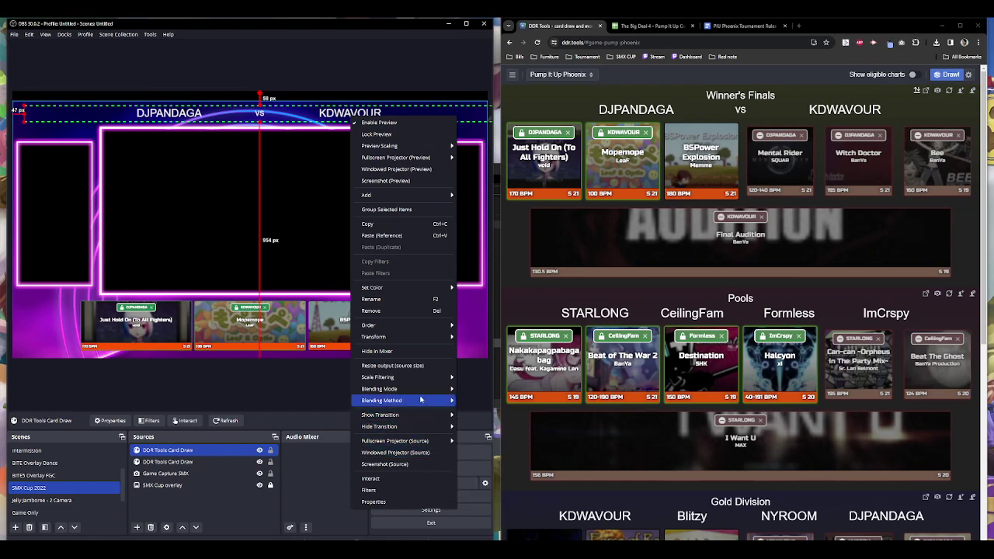
{"action": "mouse_move", "coordinate": [419, 337]}
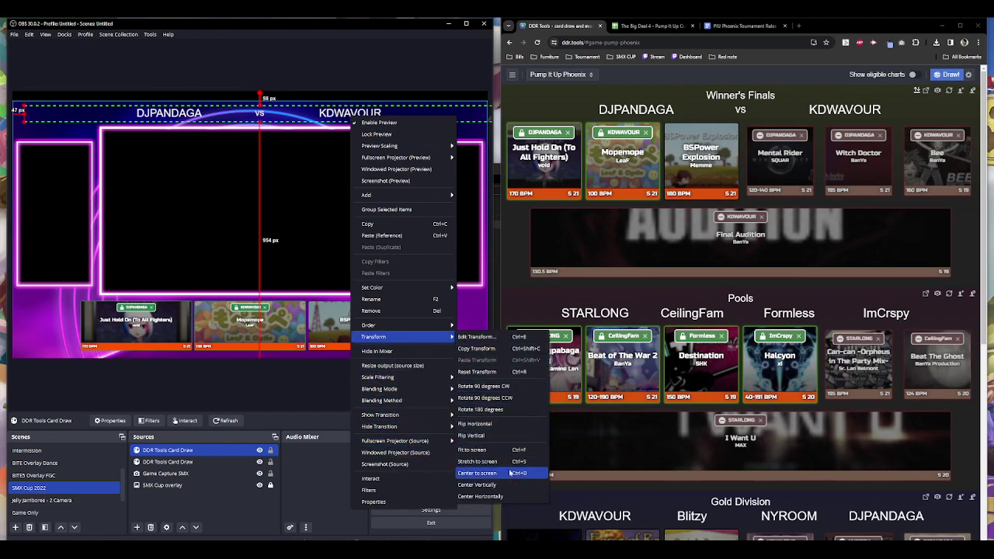
{"action": "left_click", "coordinate": [507, 497]}
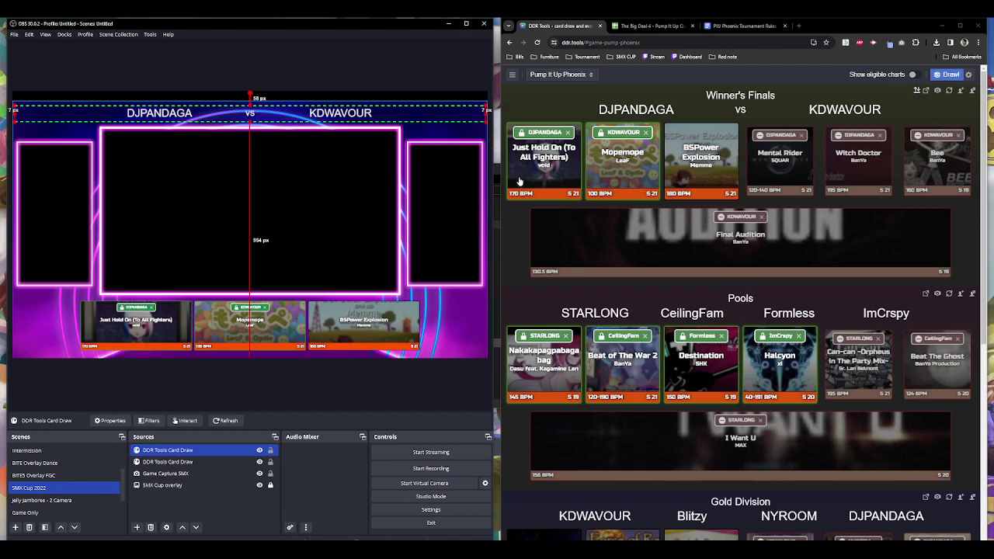
{"action": "left_click", "coordinate": [517, 147]}
{"action": "left_click", "coordinate": [439, 66]}
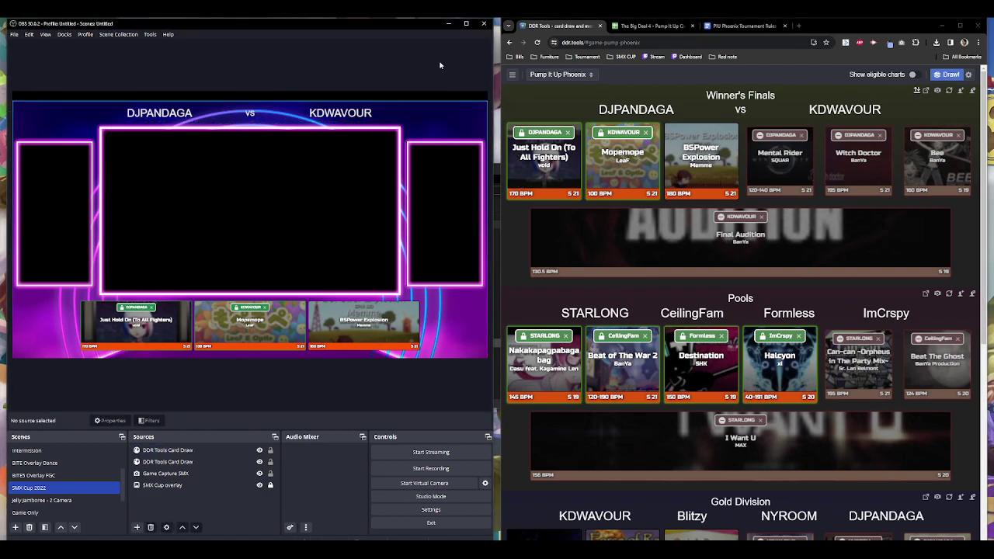